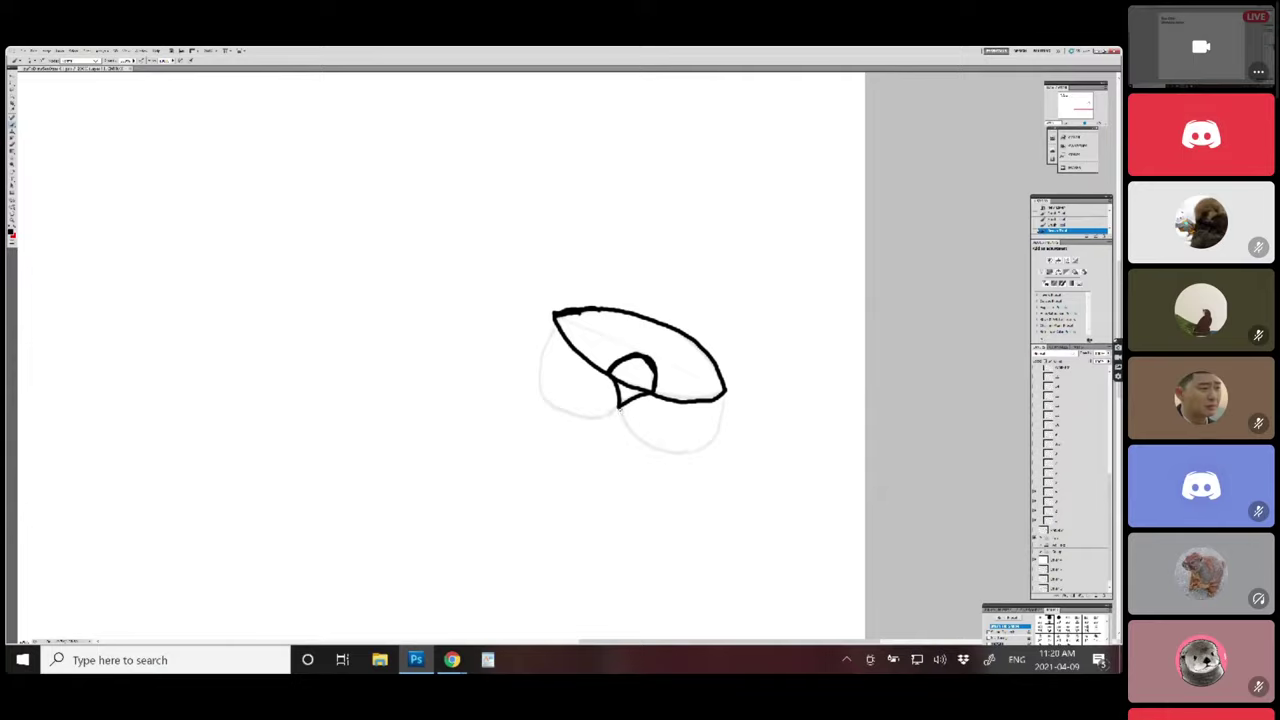
# - Trace the two rounded cheek lobes of the muzzle in black and roughen their outer edges with short fur-like strokes
pyautogui.moveTo(620, 408)
pyautogui.mouseDown()
pyautogui.moveTo(633, 436)
pyautogui.moveTo(688, 456)
pyautogui.moveTo(719, 430)
pyautogui.moveTo(728, 389)
pyautogui.mouseUp()
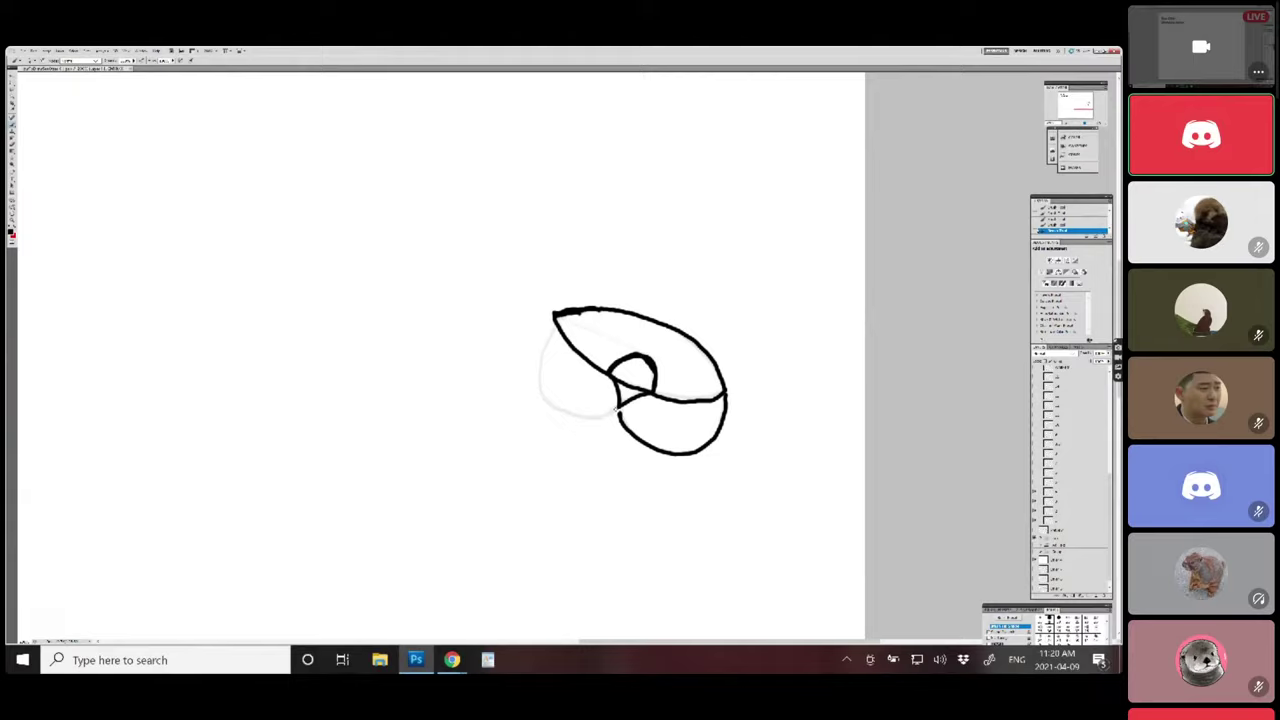
pyautogui.moveTo(620, 406)
pyautogui.mouseDown()
pyautogui.moveTo(592, 418)
pyautogui.moveTo(545, 400)
pyautogui.moveTo(535, 345)
pyautogui.moveTo(553, 318)
pyautogui.mouseUp()
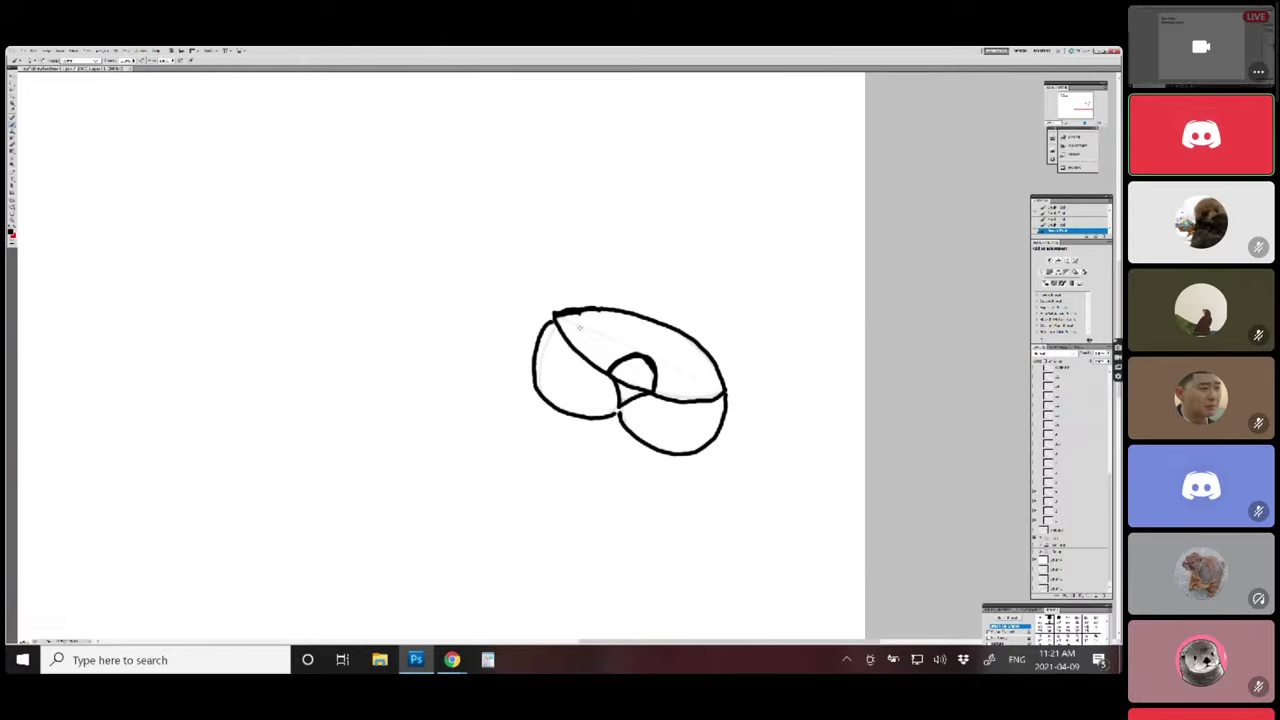
pyautogui.moveTo(621, 420); pyautogui.dragTo(629, 428)
pyautogui.moveTo(619, 419)
pyautogui.mouseDown()
pyautogui.moveTo(680, 455)
pyautogui.moveTo(713, 439)
pyautogui.moveTo(730, 398)
pyautogui.mouseUp()
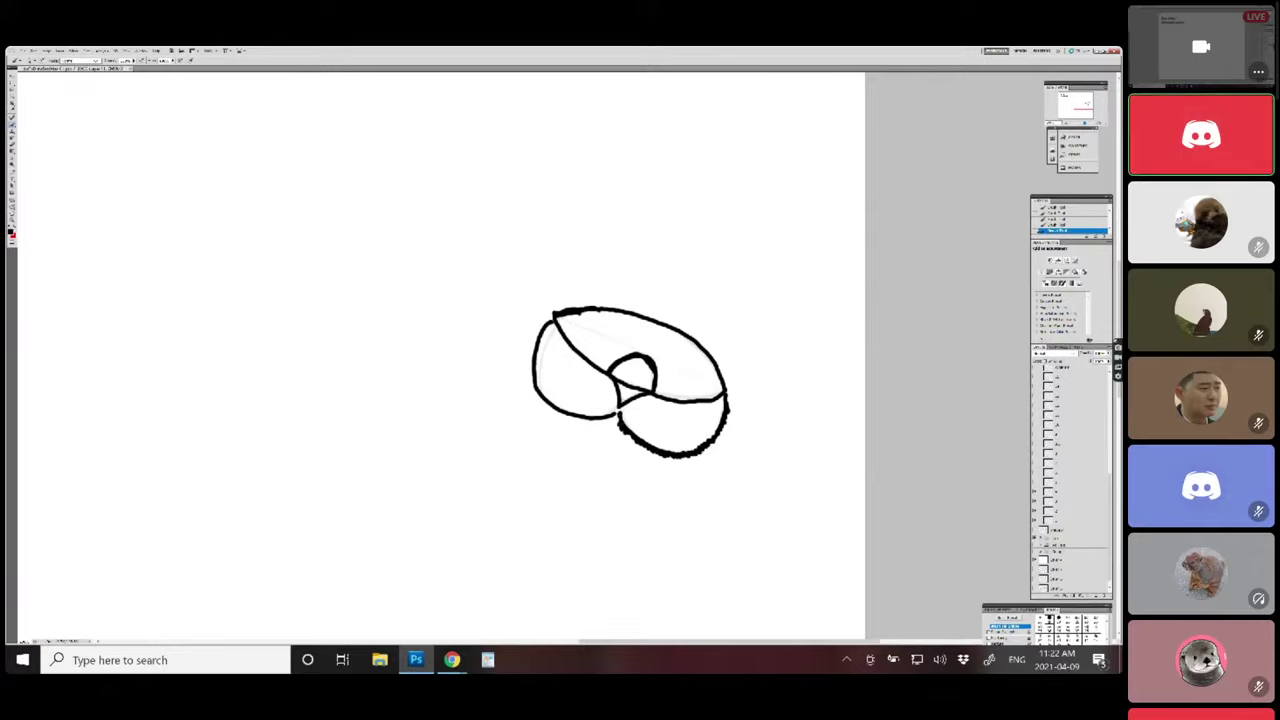
pyautogui.moveTo(618, 410)
pyautogui.mouseDown()
pyautogui.moveTo(573, 417)
pyautogui.moveTo(536, 390)
pyautogui.moveTo(532, 358)
pyautogui.moveTo(552, 314)
pyautogui.mouseUp()
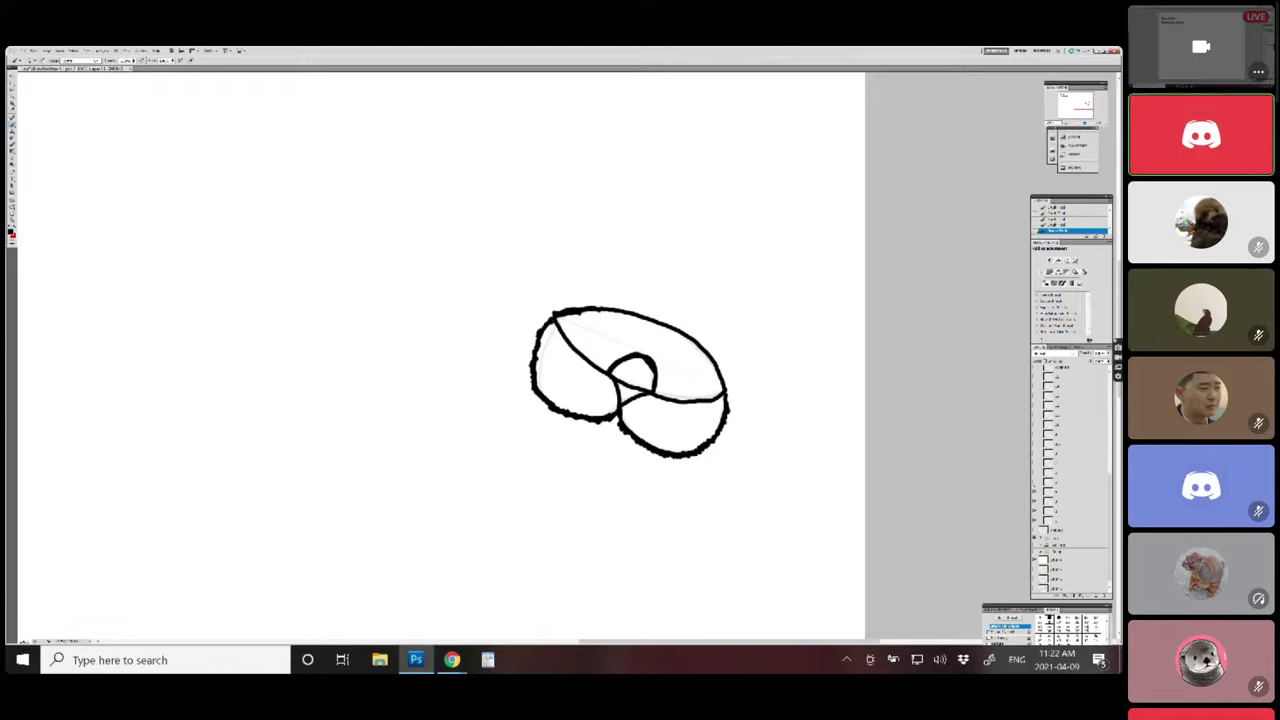
# - Draw a small rounded lower lip beneath the point where the two cheek lobes meet
pyautogui.moveTo(592, 426); pyautogui.dragTo(620, 458)
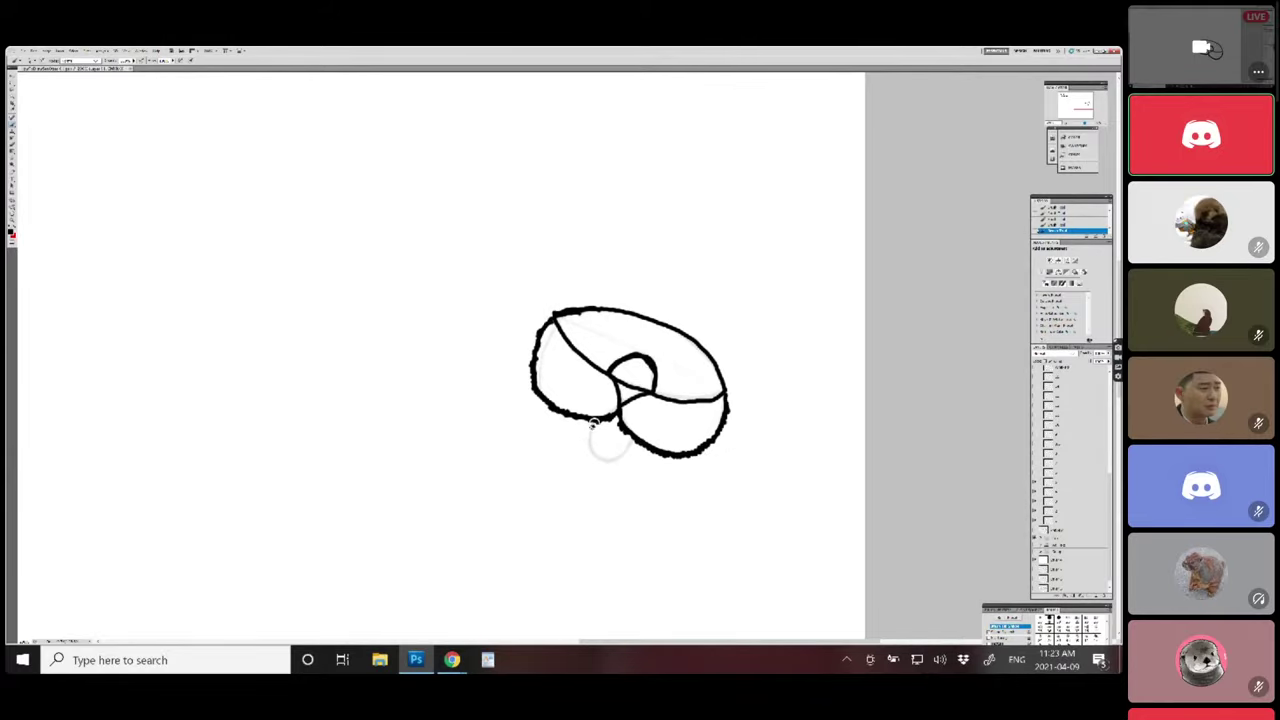
pyautogui.moveTo(593, 418); pyautogui.dragTo(589, 432)
pyautogui.moveTo(596, 455)
pyautogui.mouseDown()
pyautogui.moveTo(619, 459)
pyautogui.moveTo(632, 436)
pyautogui.moveTo(589, 433)
pyautogui.mouseUp()
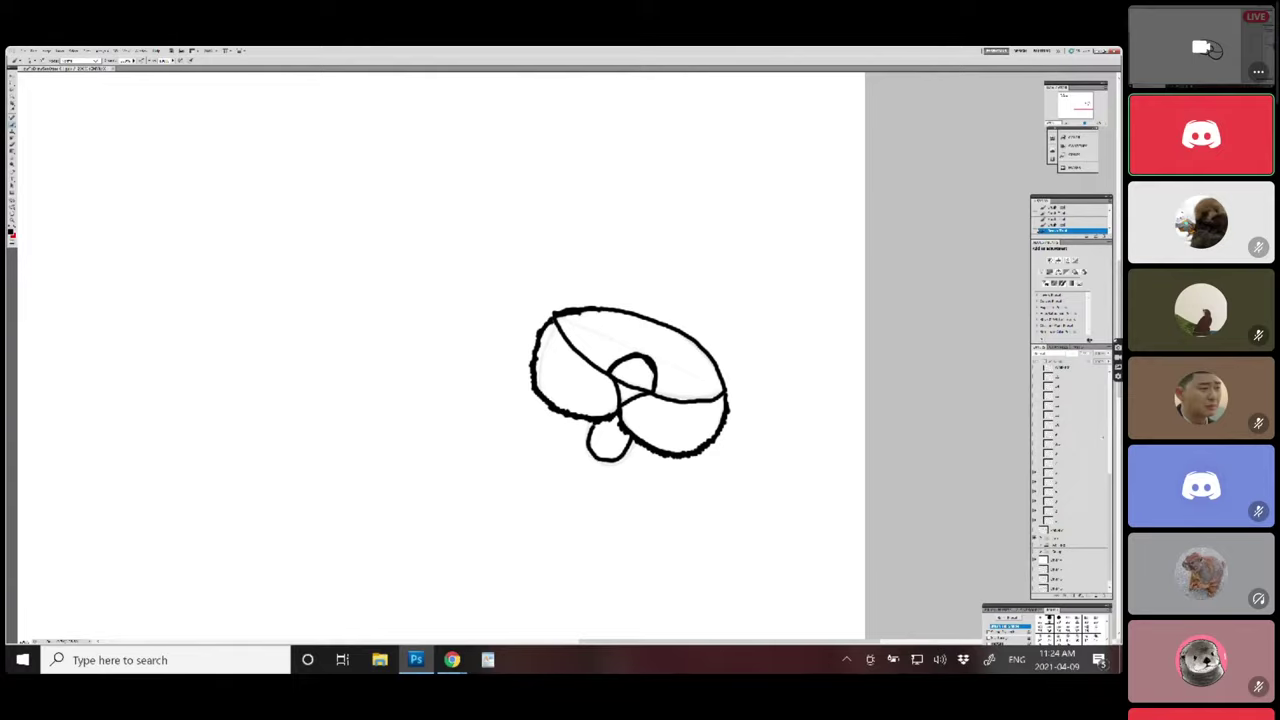
# - Using the top ink layer, thicken the lower lip outline and draw a curved chin line beneath the muzzle
pyautogui.moveTo(1113, 527); pyautogui.dragTo(1115, 380)
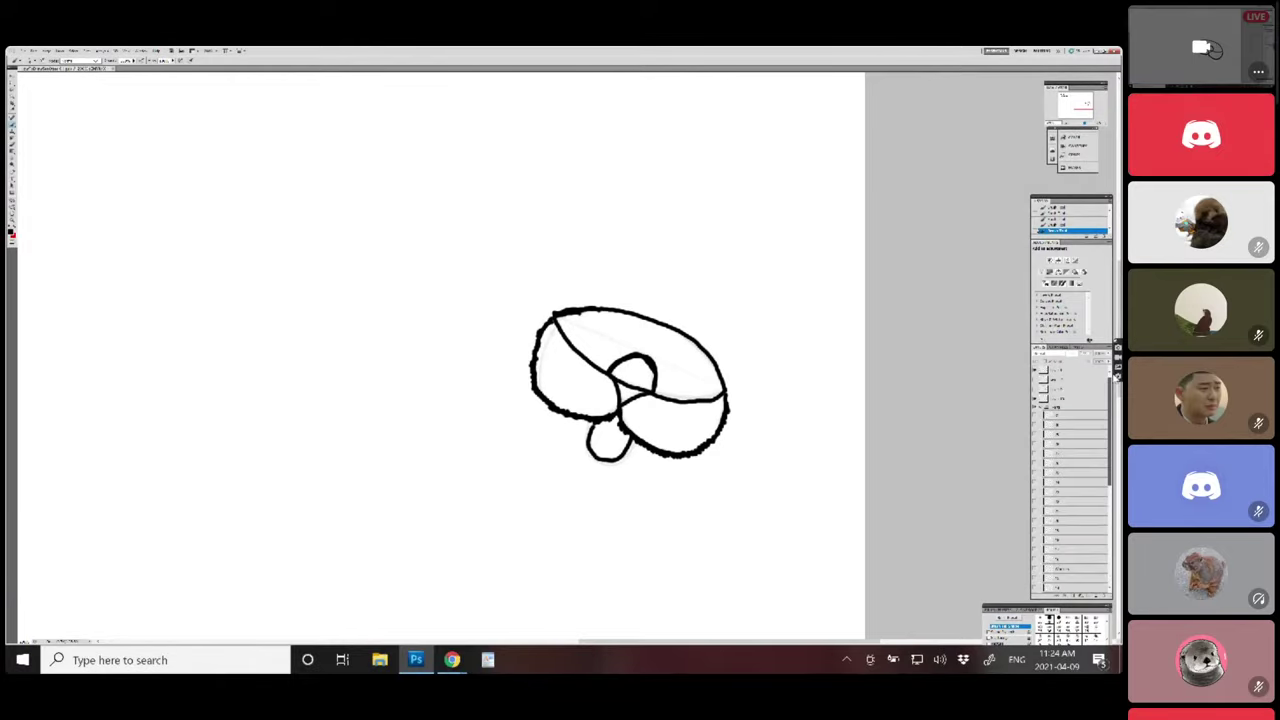
pyautogui.click(1075, 370)
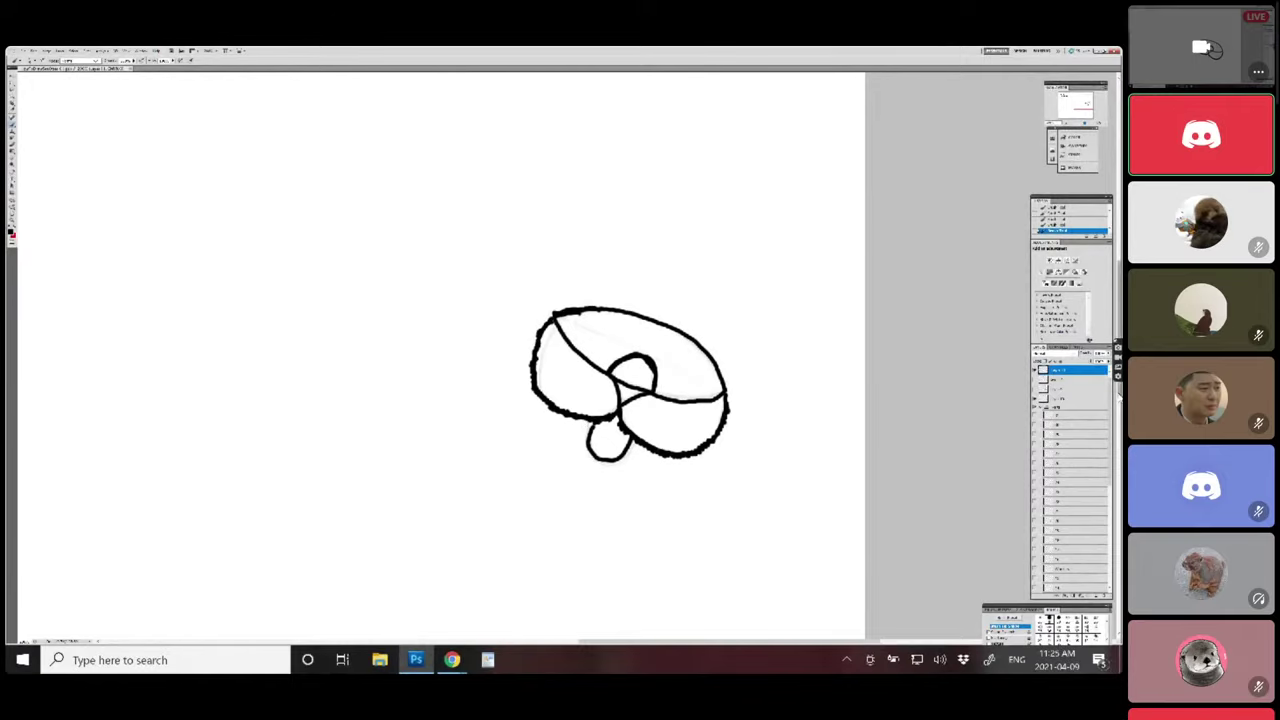
pyautogui.scroll(-3, 630, 380)
pyautogui.scroll(2, 630, 250)
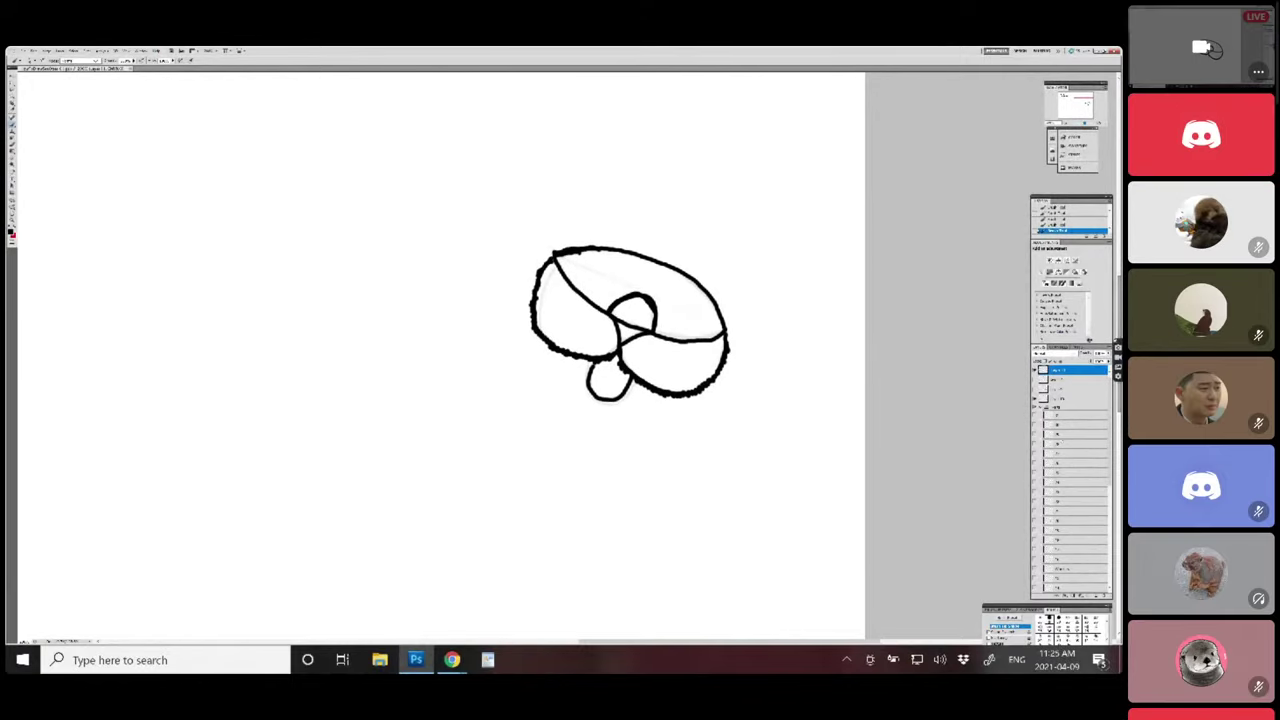
pyautogui.scroll(-5, 1110, 470)
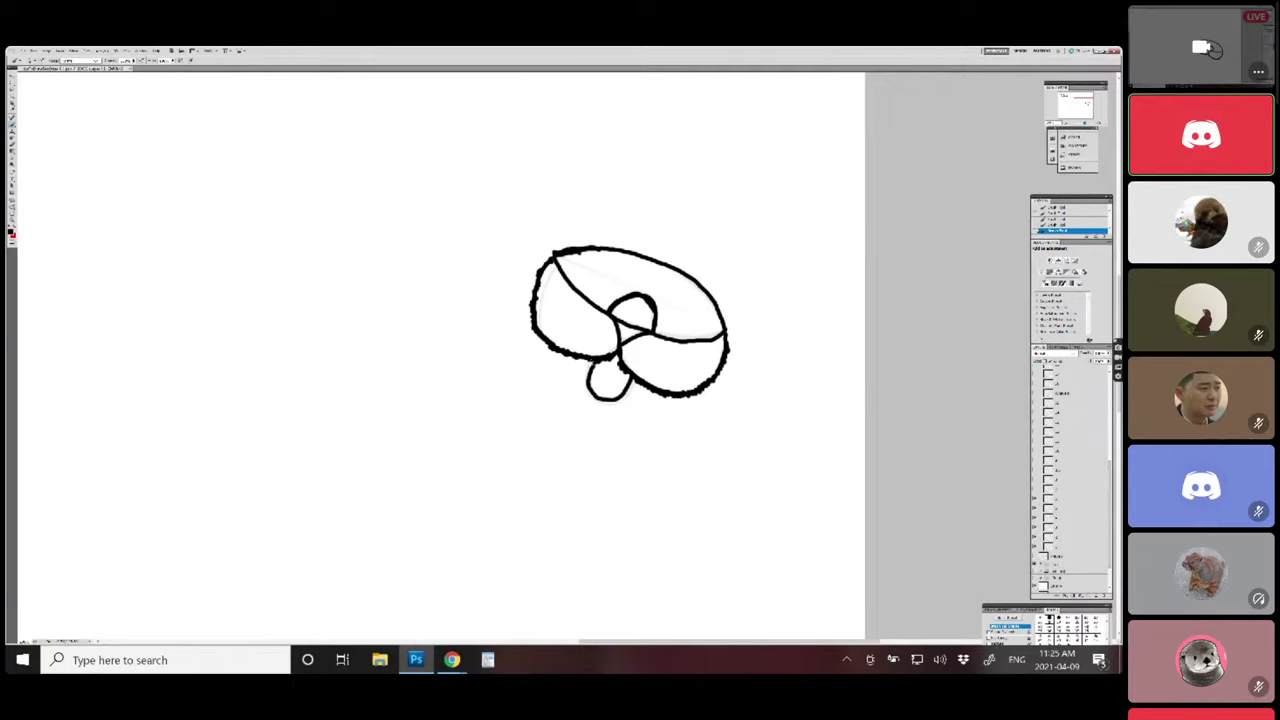
pyautogui.moveTo(596, 355)
pyautogui.mouseDown()
pyautogui.moveTo(586, 383)
pyautogui.moveTo(604, 402)
pyautogui.moveTo(633, 378)
pyautogui.mouseUp()
pyautogui.moveTo(566, 390); pyautogui.dragTo(658, 411)
pyautogui.click(553, 363)
pyautogui.moveTo(553, 364)
pyautogui.mouseDown()
pyautogui.moveTo(598, 410)
pyautogui.moveTo(672, 407)
pyautogui.mouseUp()
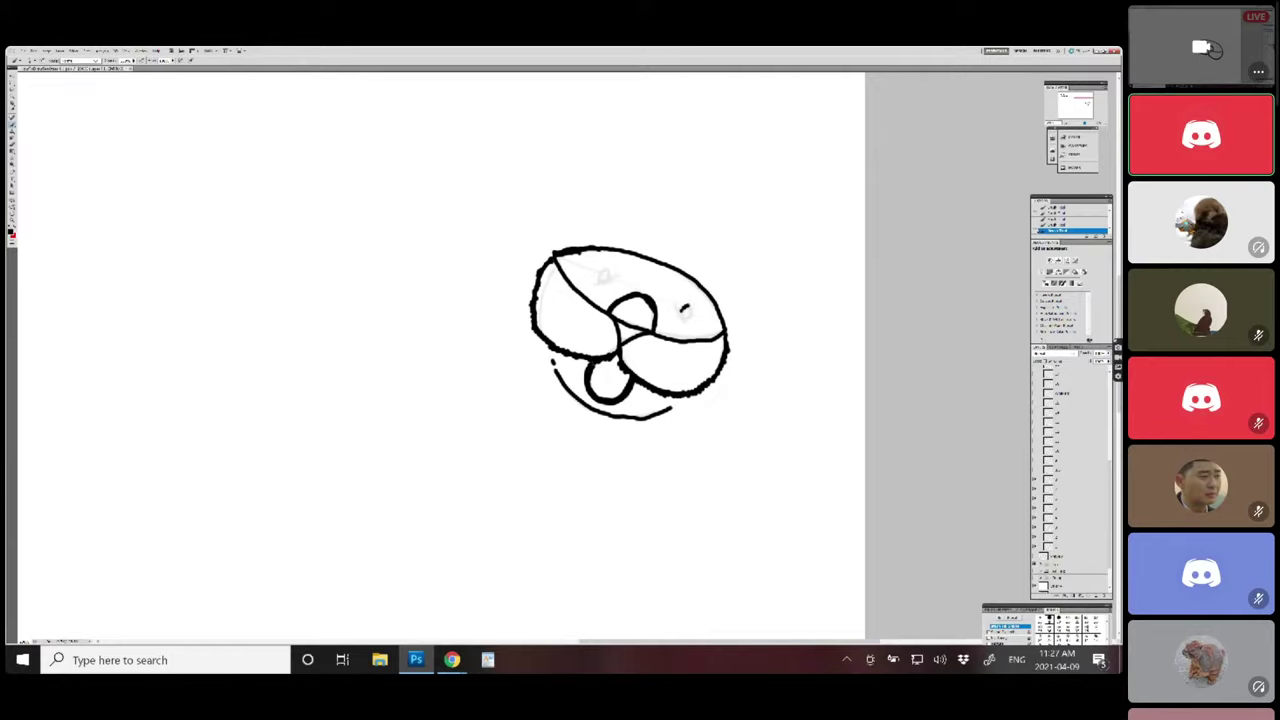
# - Paint two small solid black eyes over the sketched eye marks on the upper face
pyautogui.moveTo(685, 313); pyautogui.dragTo(688, 320)
pyautogui.rightClick(603, 270)
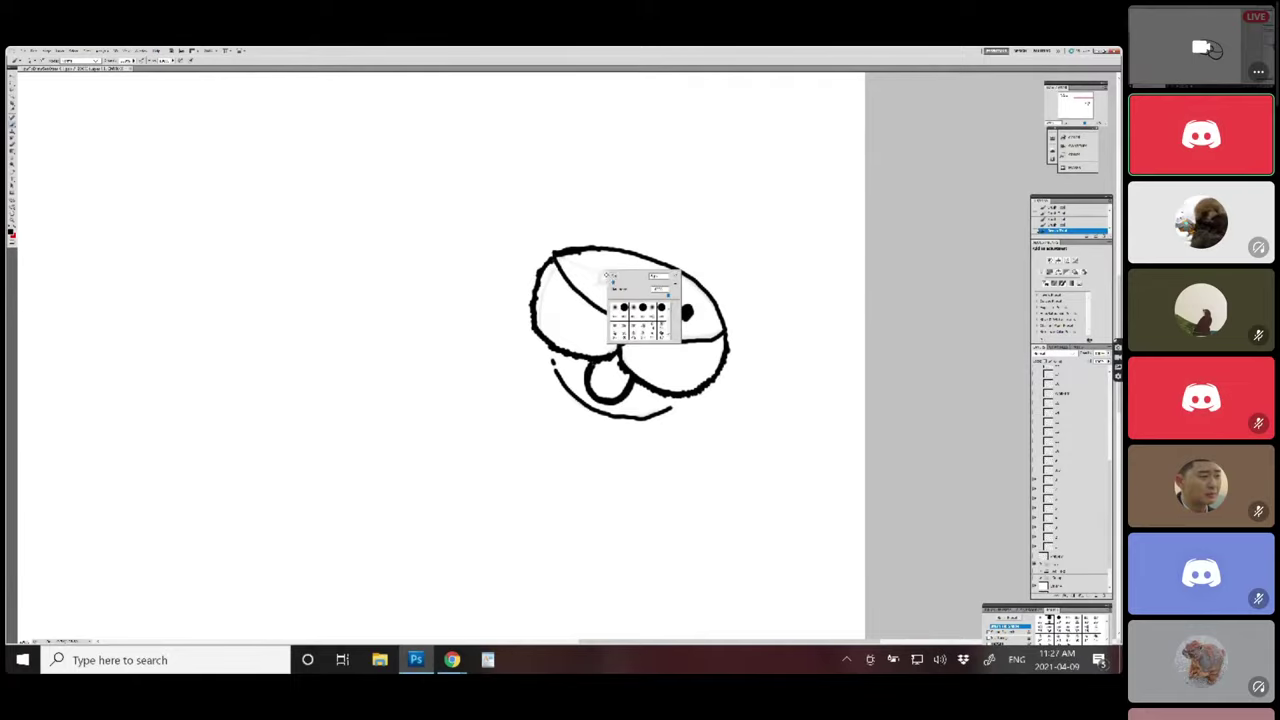
pyautogui.moveTo(600, 272); pyautogui.dragTo(603, 276)
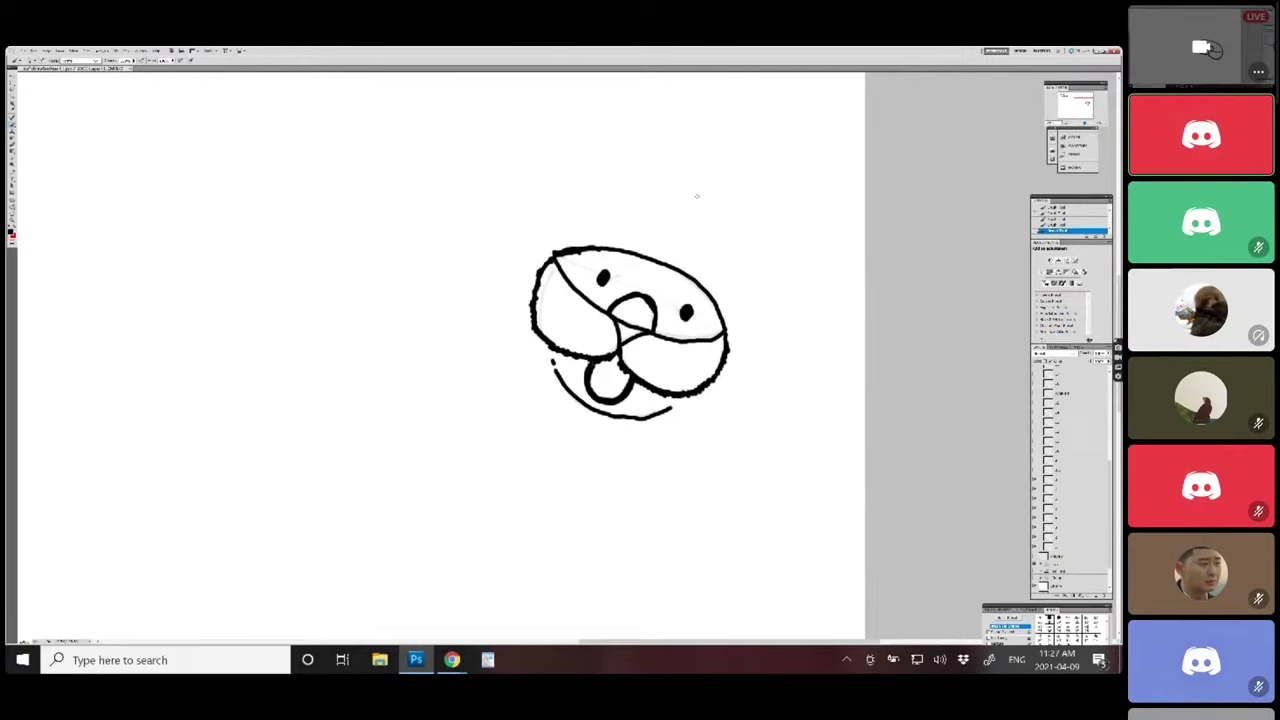
# - Check the brush settings and add short slanted corner lines to both eyes
pyautogui.click(31, 62)
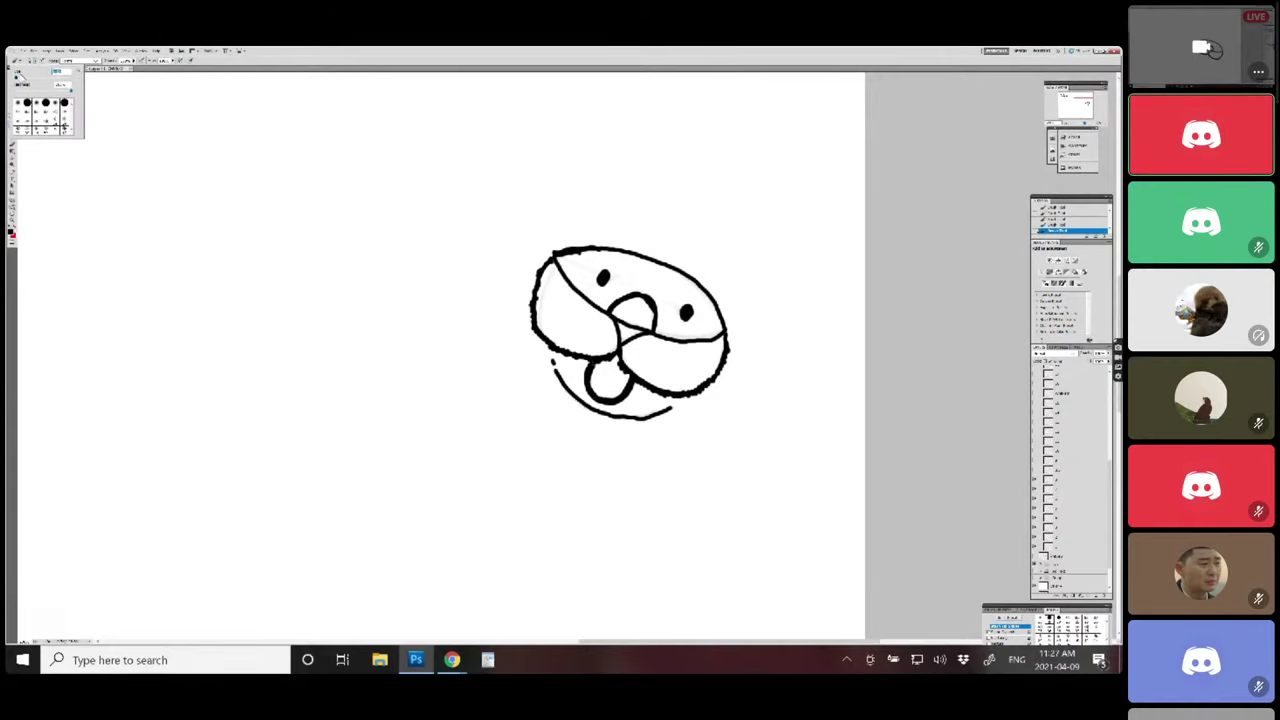
pyautogui.click(454, 50)
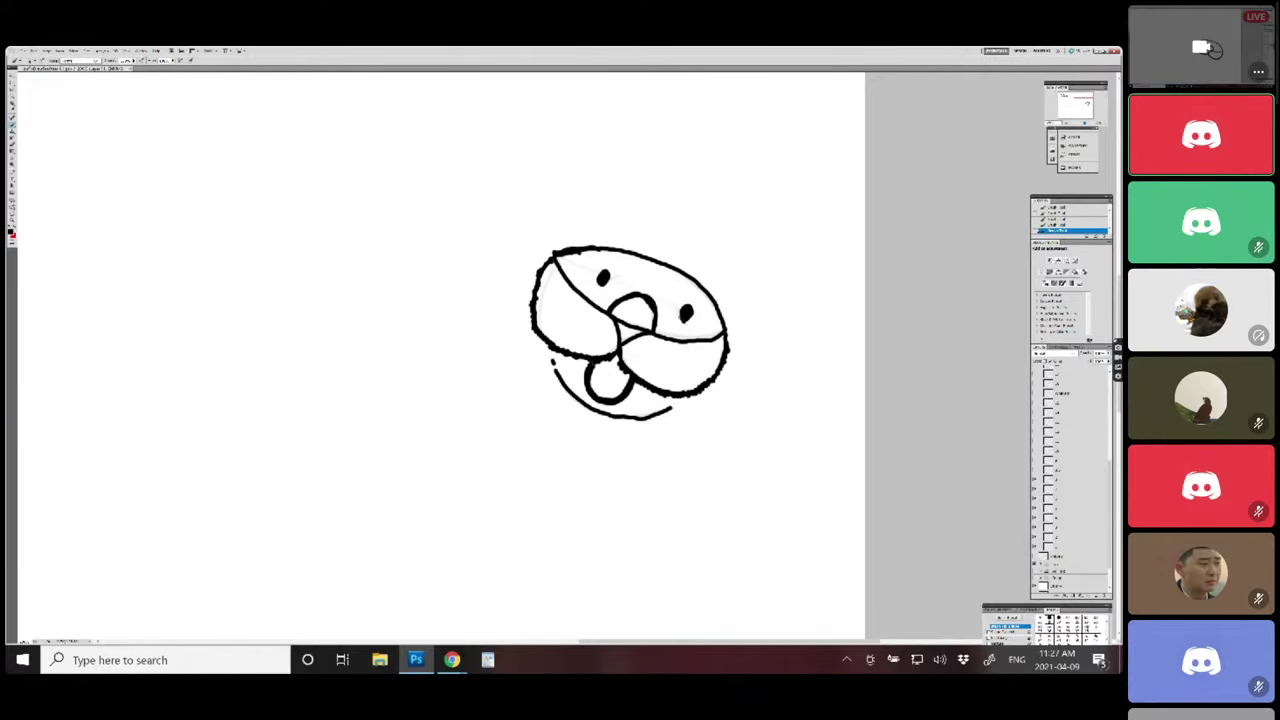
pyautogui.moveTo(680, 318); pyautogui.dragTo(678, 303)
pyautogui.moveTo(619, 276); pyautogui.dragTo(590, 290)
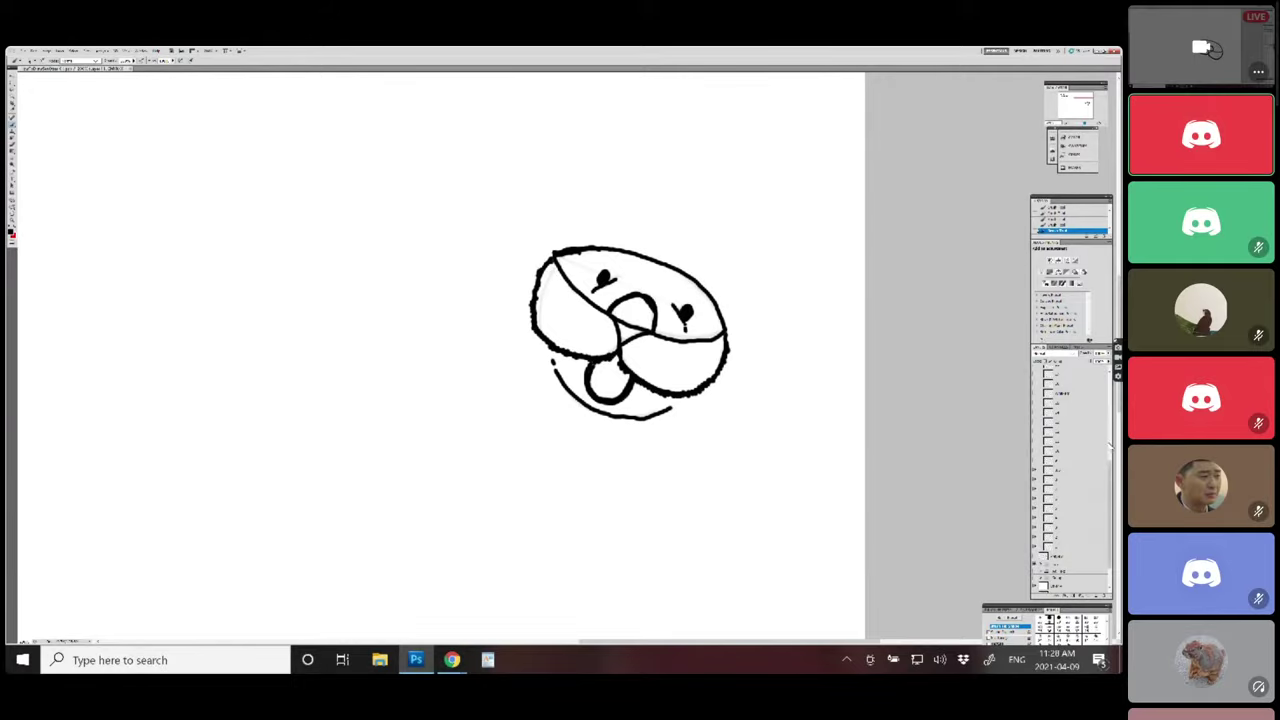
# - Hide the ink layer to examine the faint sketch underneath, and show it again
pyautogui.scroll(5, 1111, 445)
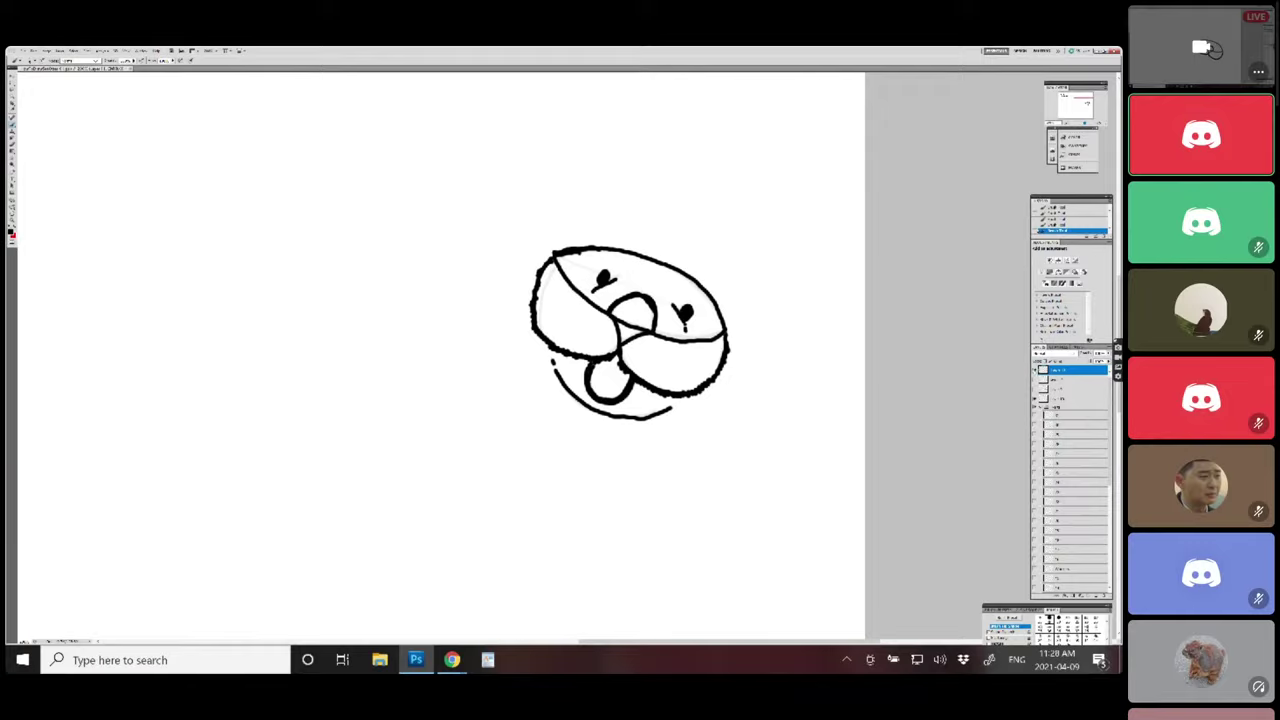
pyautogui.press('2')
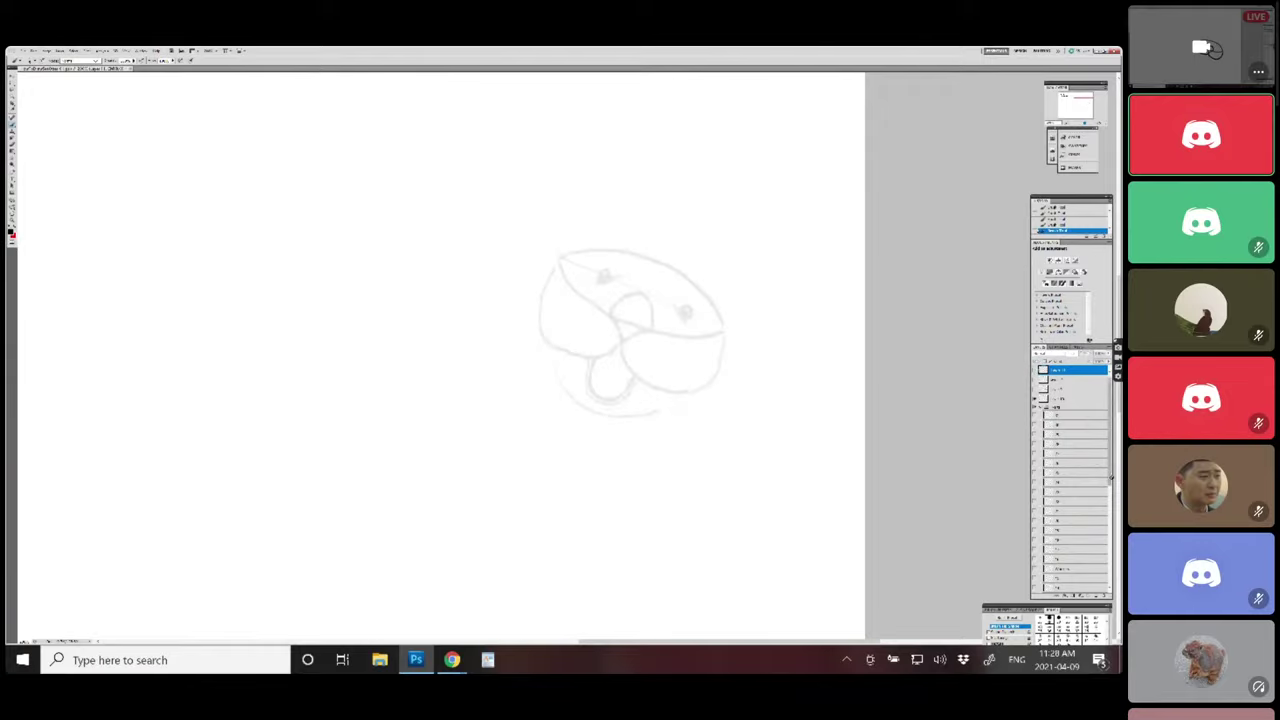
pyautogui.scroll(-5, 1098, 462)
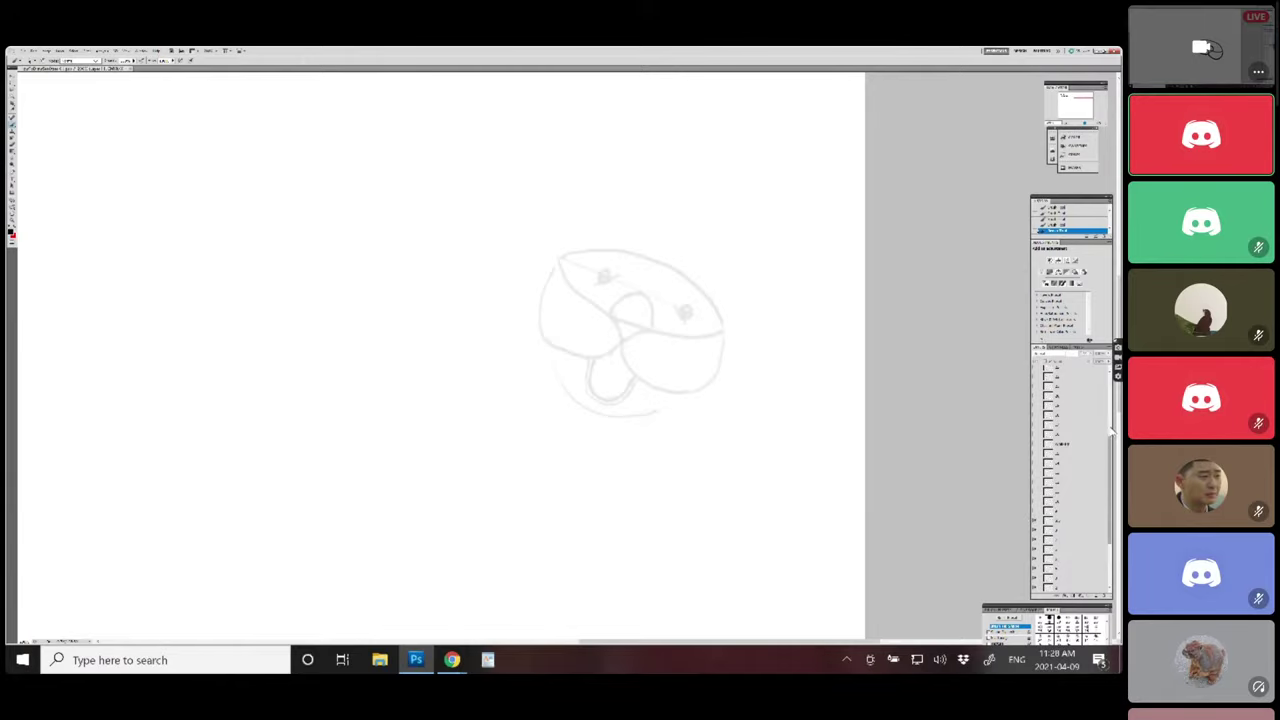
pyautogui.scroll(5, 1098, 430)
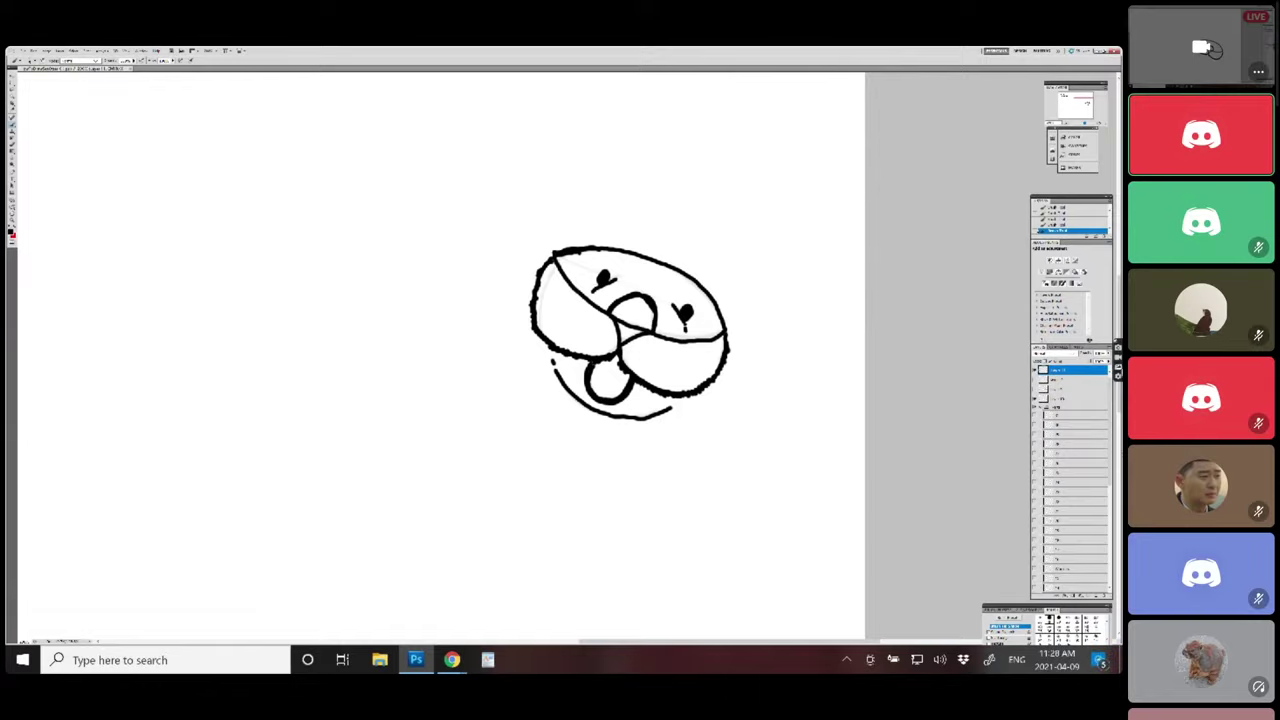
# - Draw the arched brow line between the eyes and a small rounded ear at each side of the head
pyautogui.scroll(-6, 1110, 432)
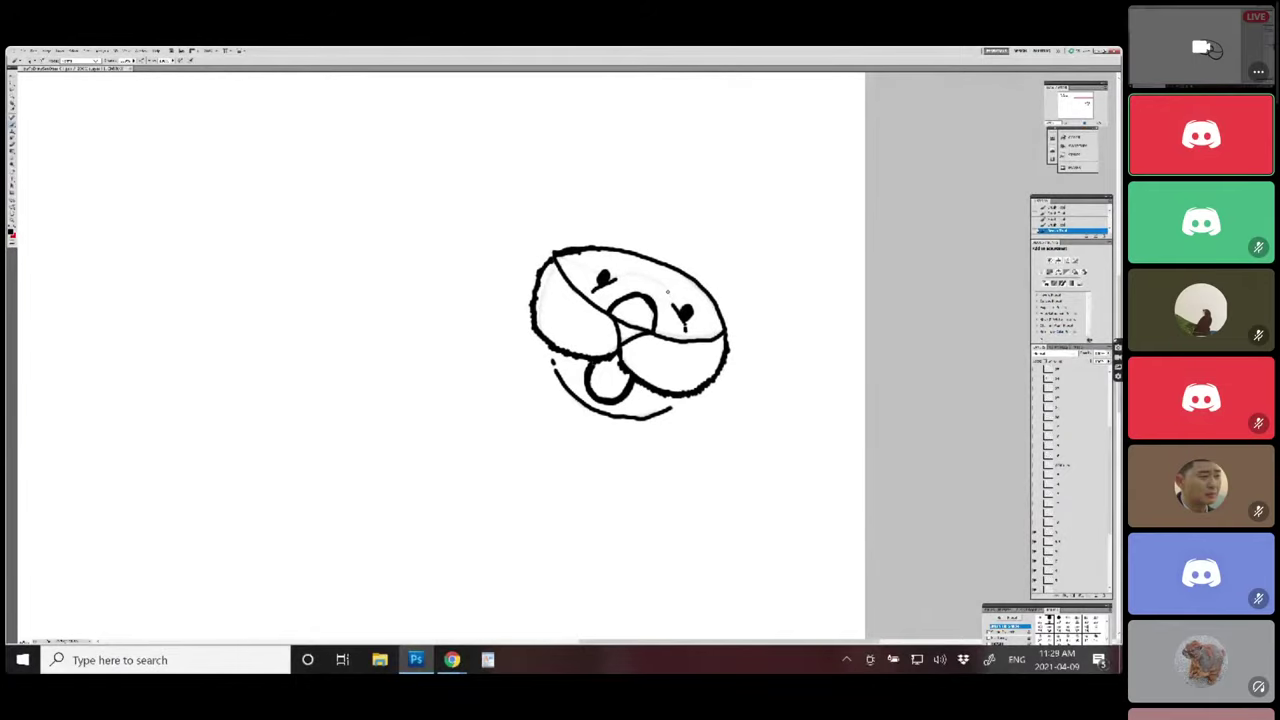
pyautogui.moveTo(670, 300); pyautogui.dragTo(633, 275)
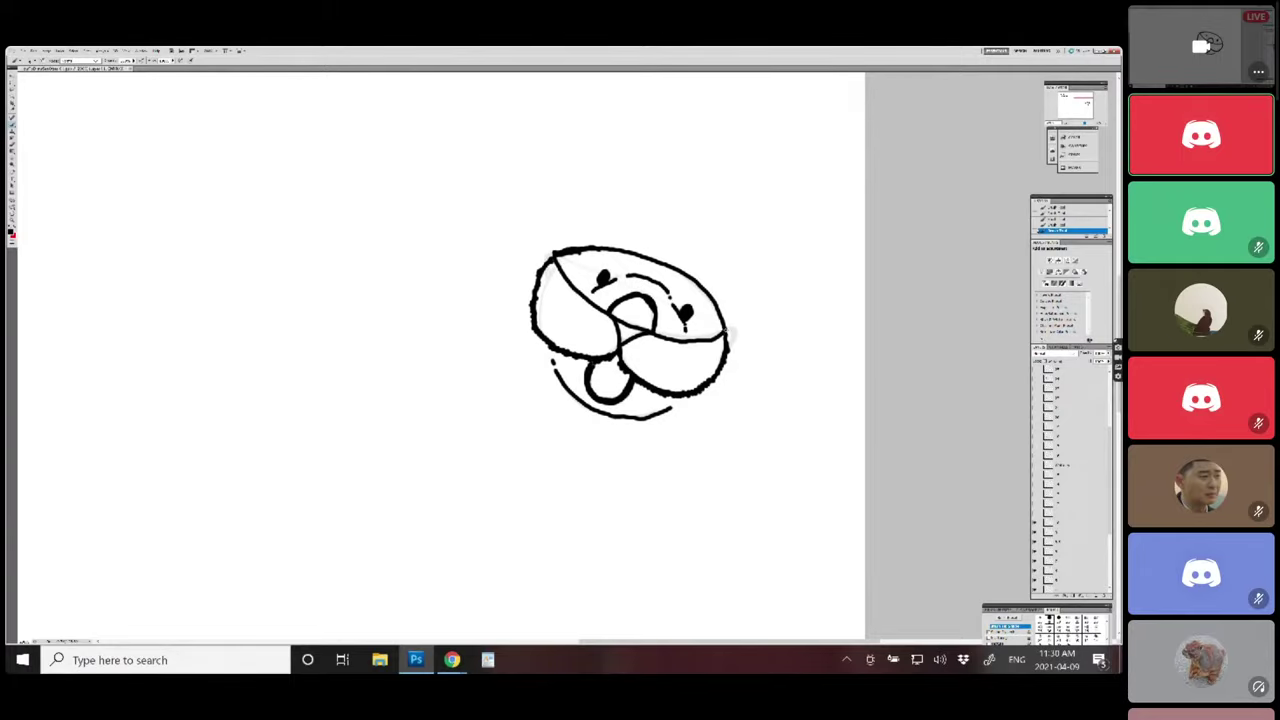
pyautogui.rightClick(728, 334)
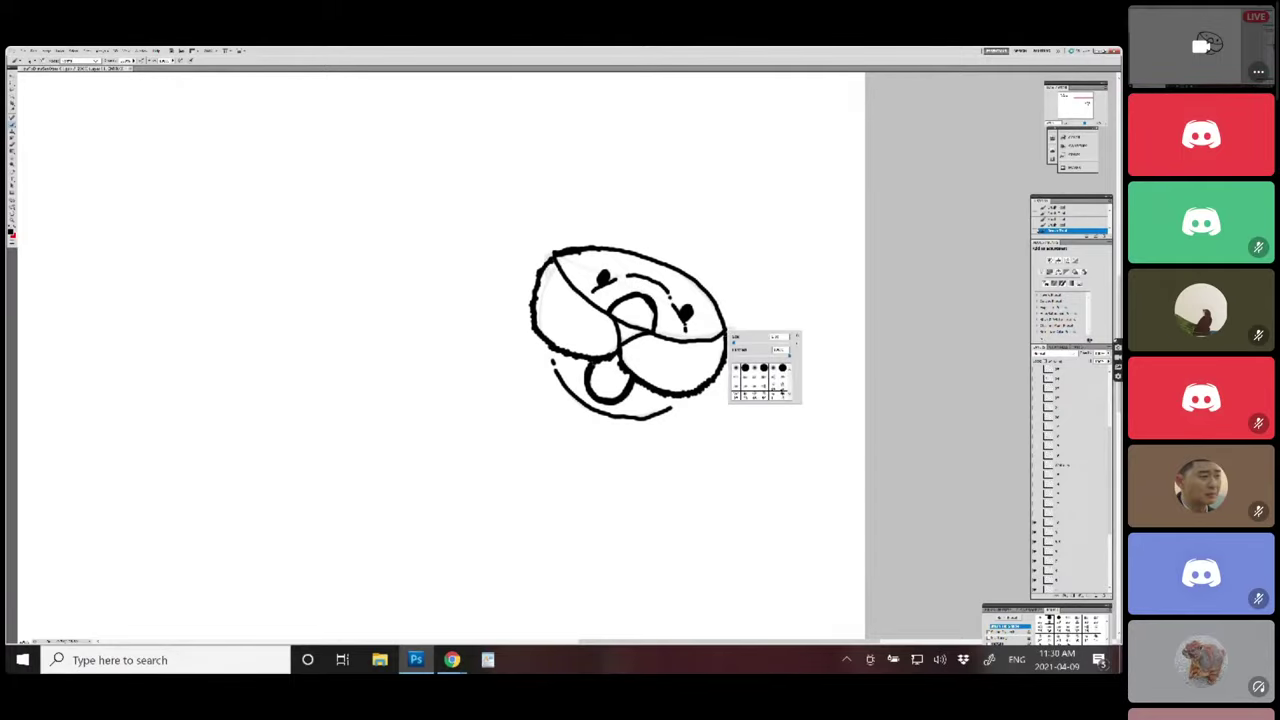
pyautogui.moveTo(731, 325); pyautogui.dragTo(729, 350)
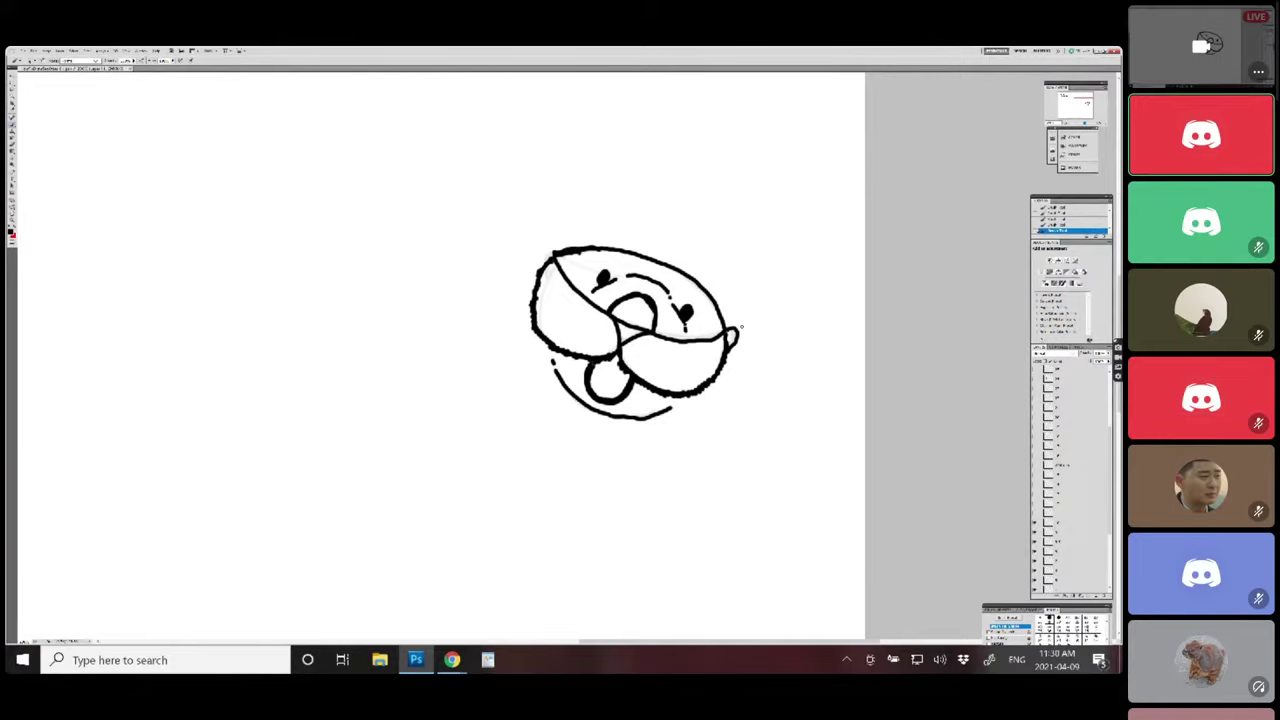
pyautogui.moveTo(554, 248)
pyautogui.mouseDown()
pyautogui.moveTo(541, 246)
pyautogui.moveTo(552, 270)
pyautogui.mouseUp()
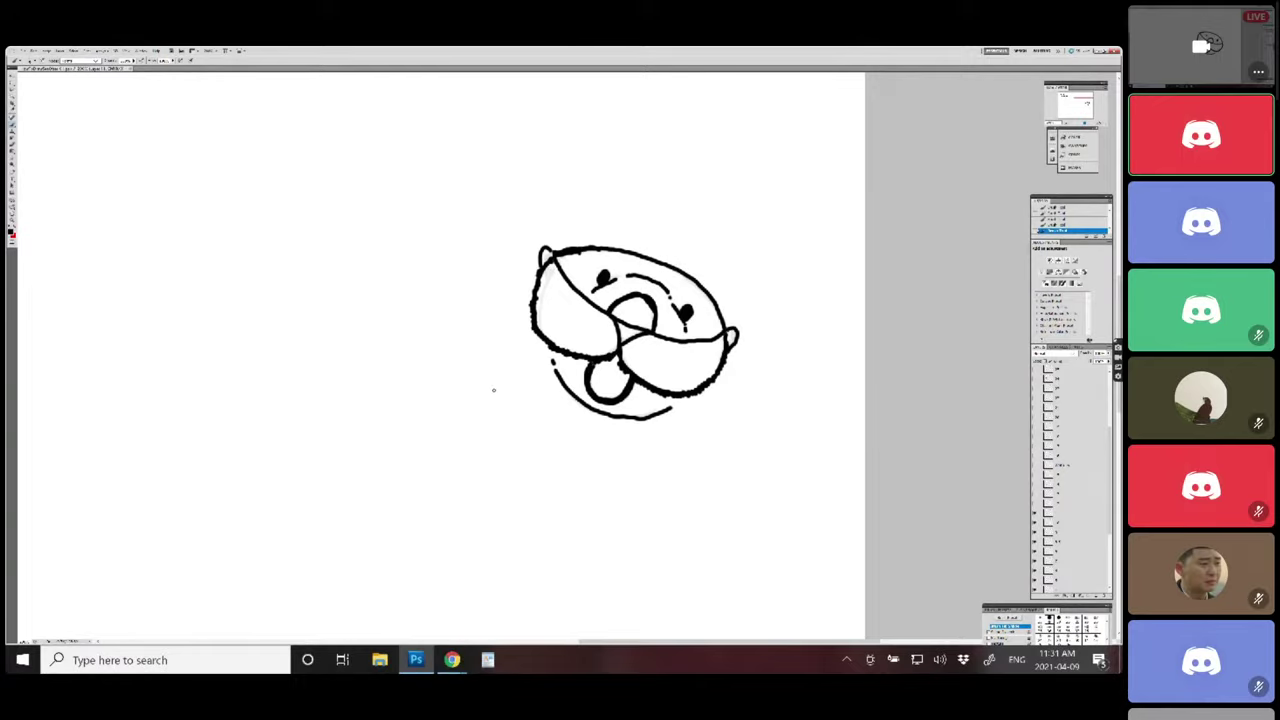
# - Add a new layer above the ink and paint white over the inner cheek and lower nose lines, leaving dotted rows
pyautogui.click(12, 232)
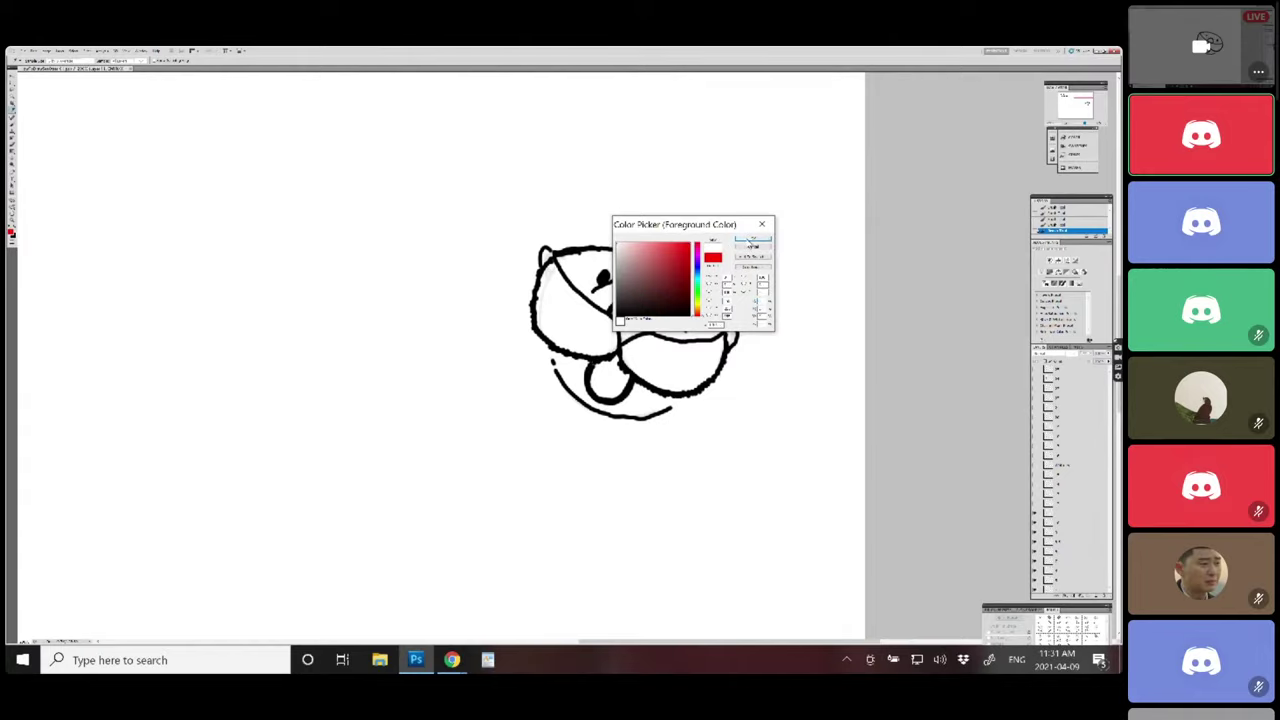
pyautogui.click(751, 239)
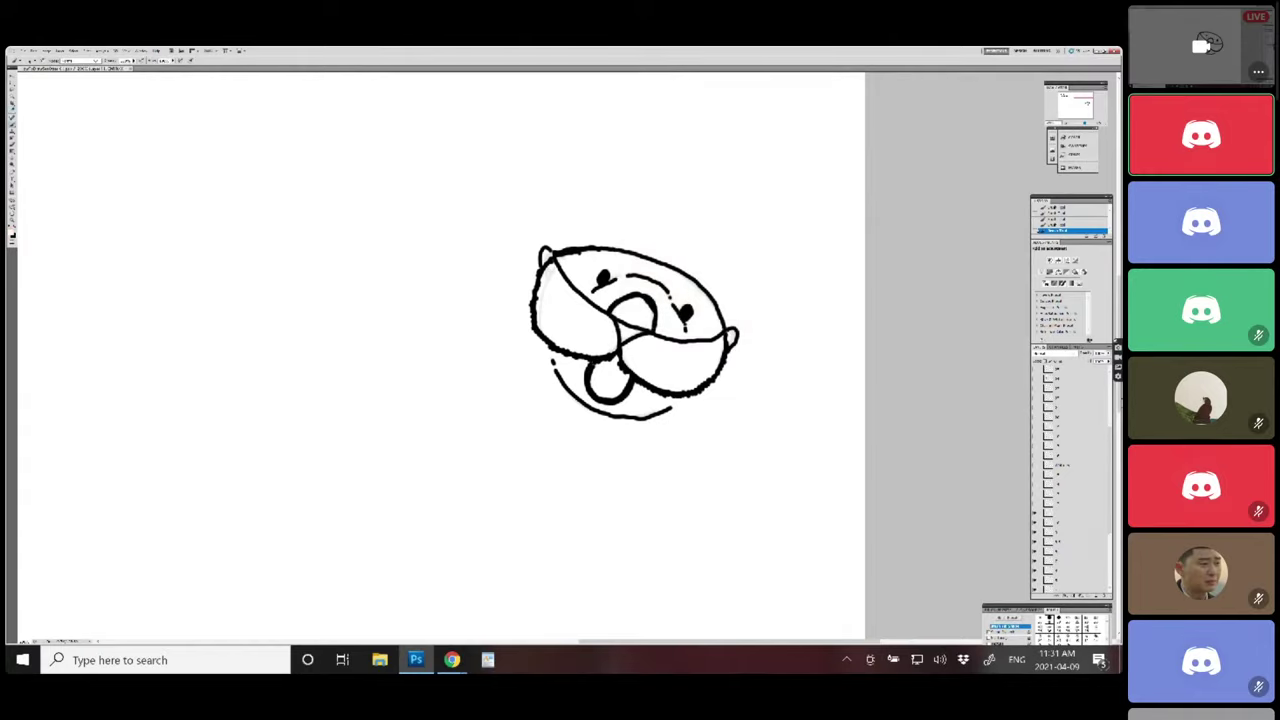
pyautogui.scroll(5, 1108, 386)
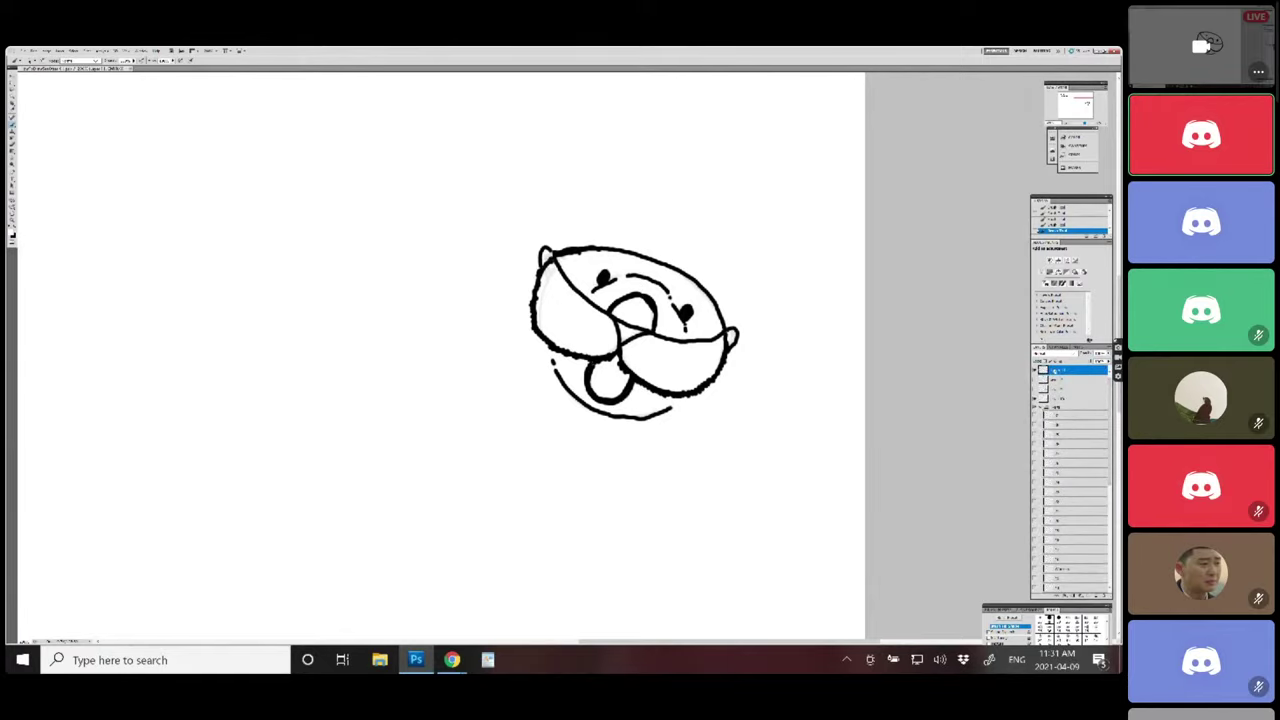
pyautogui.doubleClick(1052, 371)
pyautogui.press('Return')
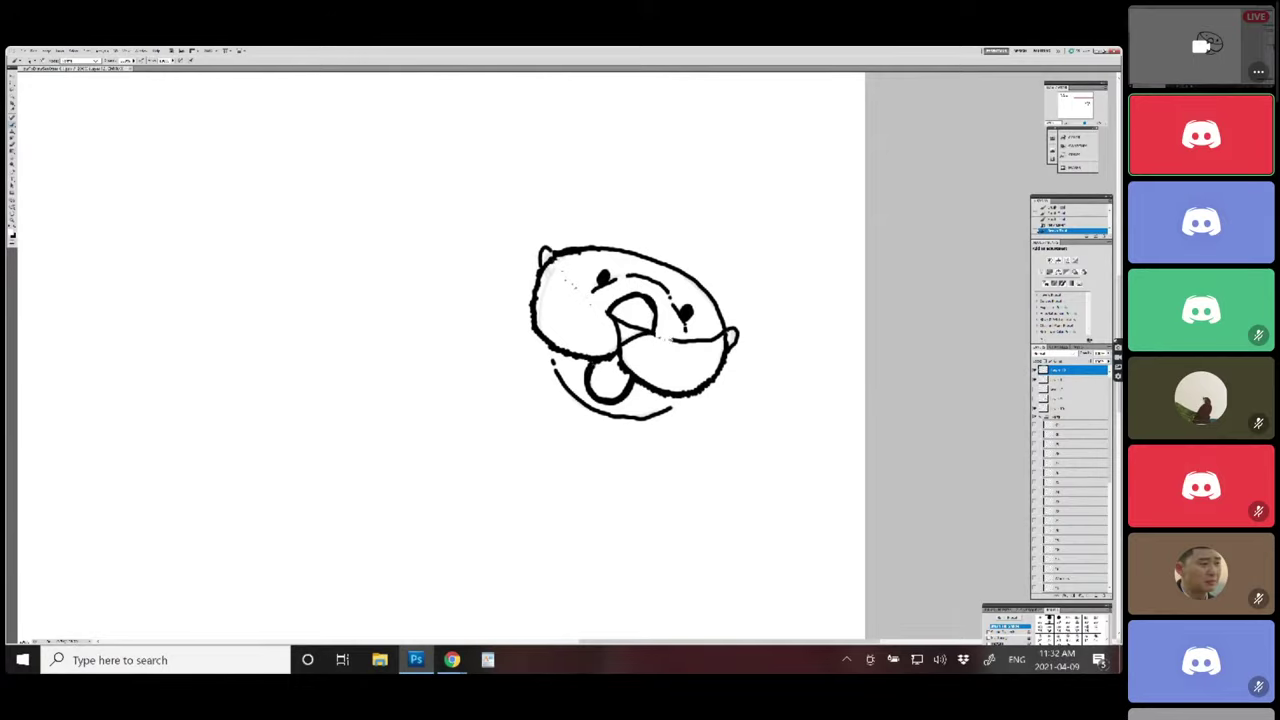
pyautogui.moveTo(668, 340); pyautogui.dragTo(722, 330)
pyautogui.moveTo(635, 333); pyautogui.dragTo(616, 314)
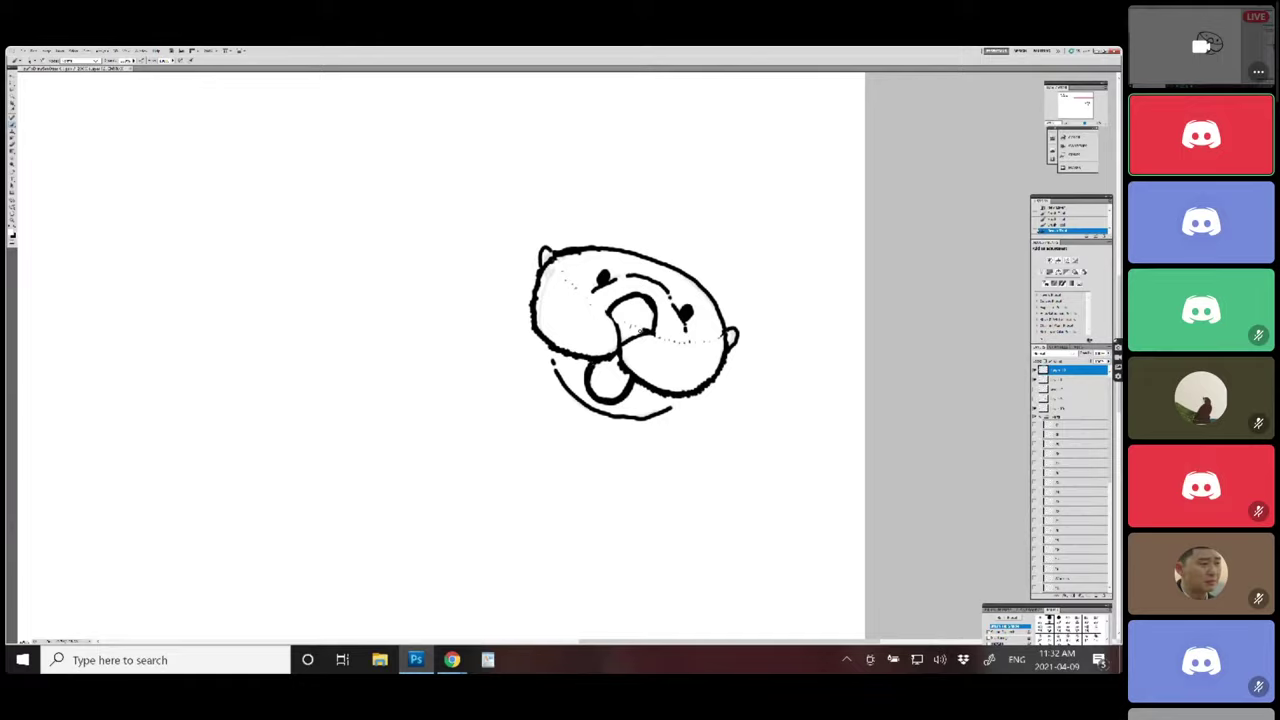
# - Create another new layer and draw curved nostrils in black inside the nose
pyautogui.hotkey('ctrl', 'shift', 'n')
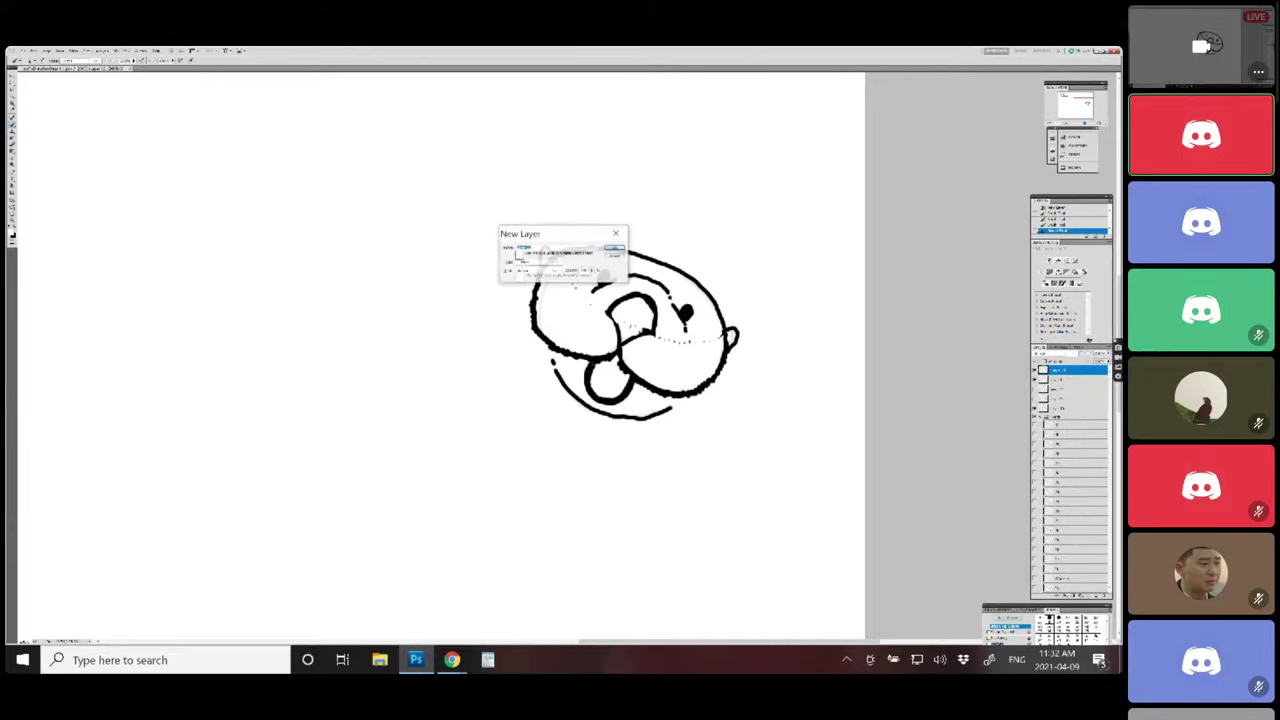
pyautogui.press('Return')
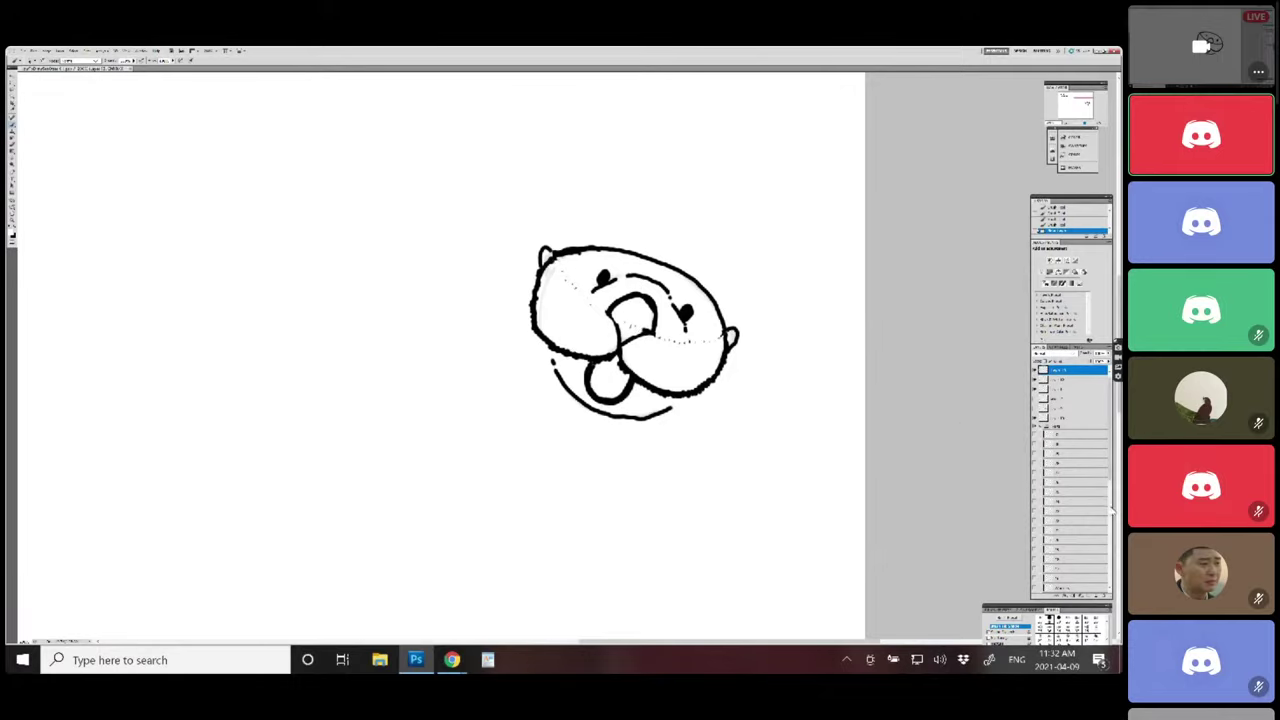
pyautogui.scroll(-3, 1113, 506)
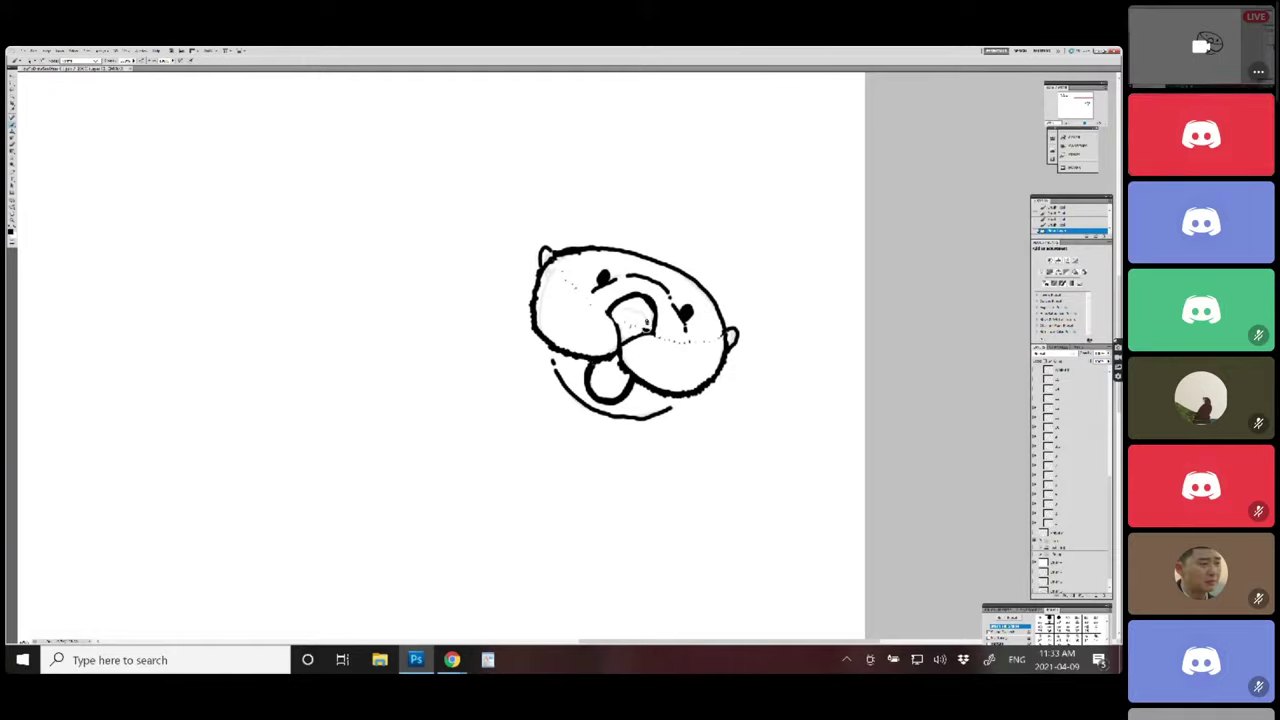
pyautogui.moveTo(650, 324); pyautogui.dragTo(619, 307)
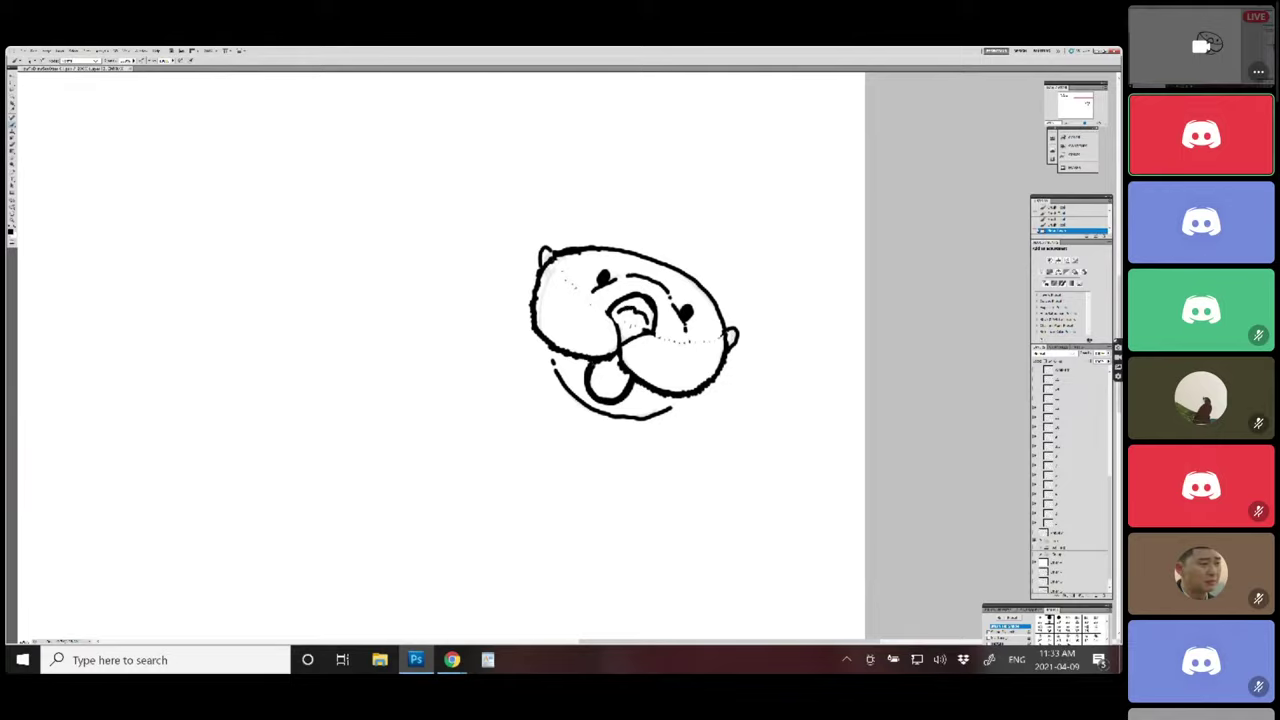
pyautogui.moveTo(652, 326); pyautogui.dragTo(644, 312)
pyautogui.click(1259, 71)
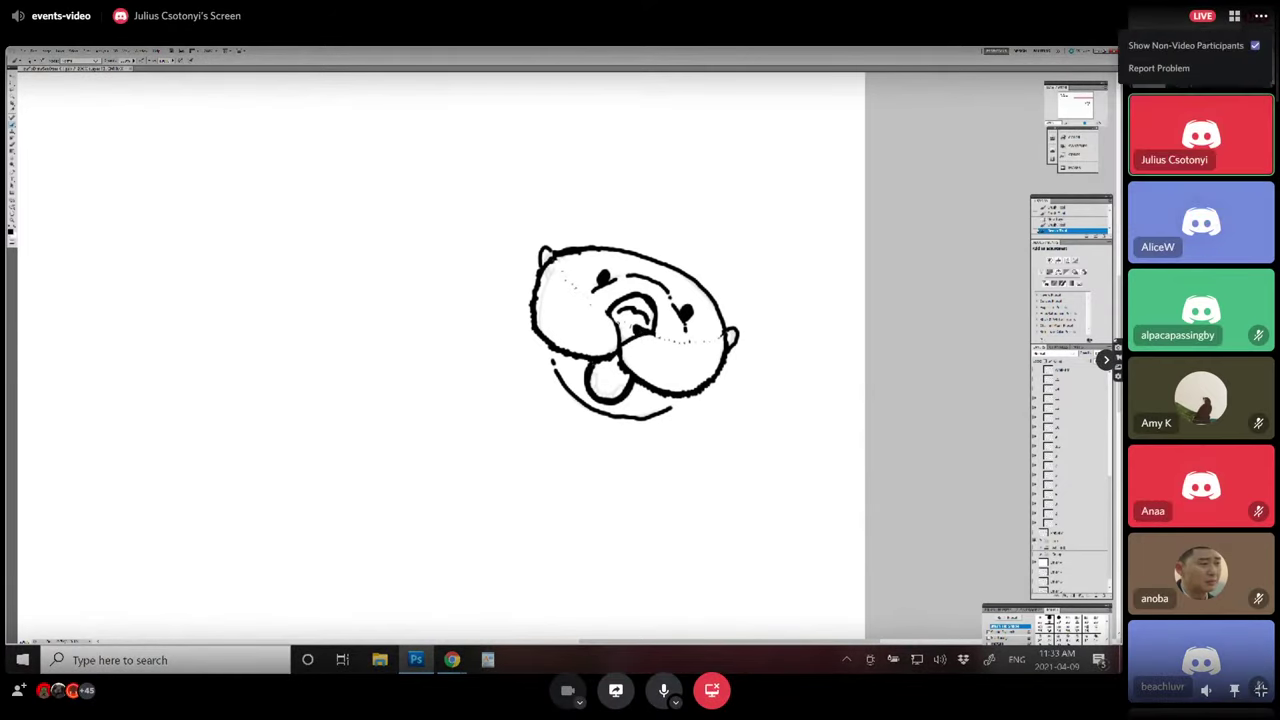
# - Hide the non-video participants in the screen-share call and dismiss the brush settings over the nose
pyautogui.click(1190, 45)
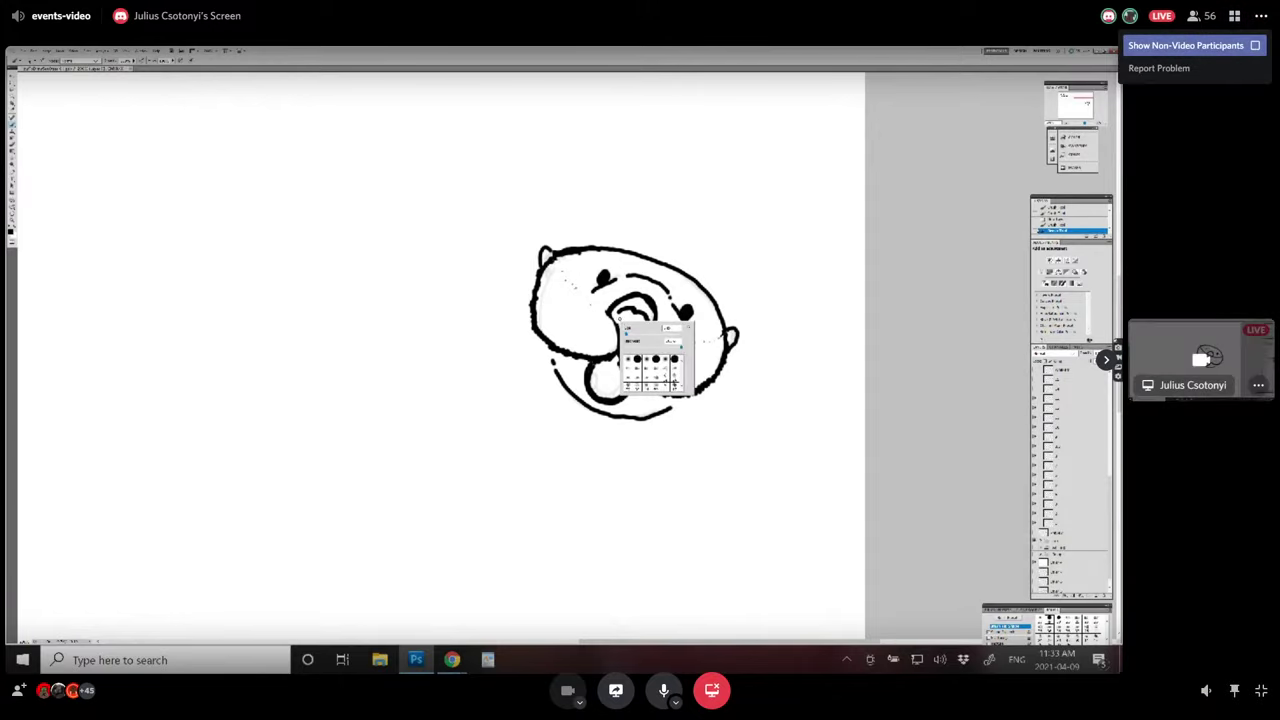
pyautogui.press('Escape')
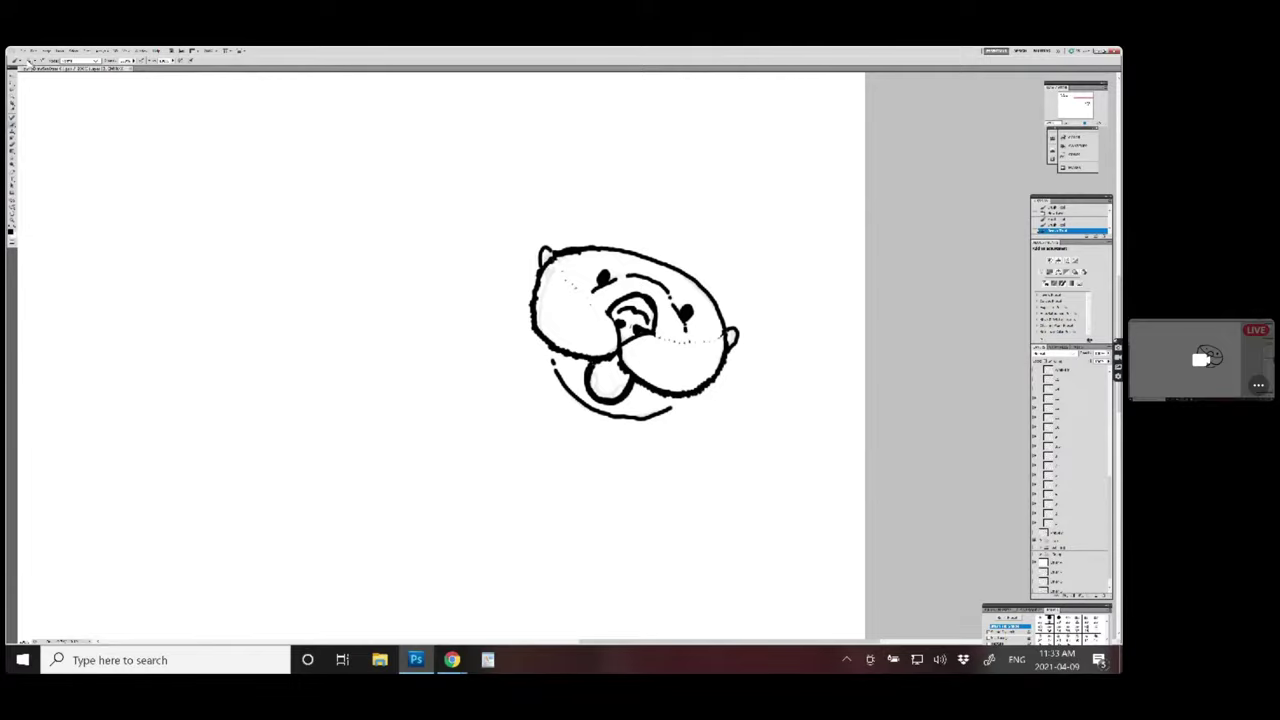
# - Reduce the brush size and draw a fine curved line inside the lower part of the open mouth
pyautogui.click(31, 62)
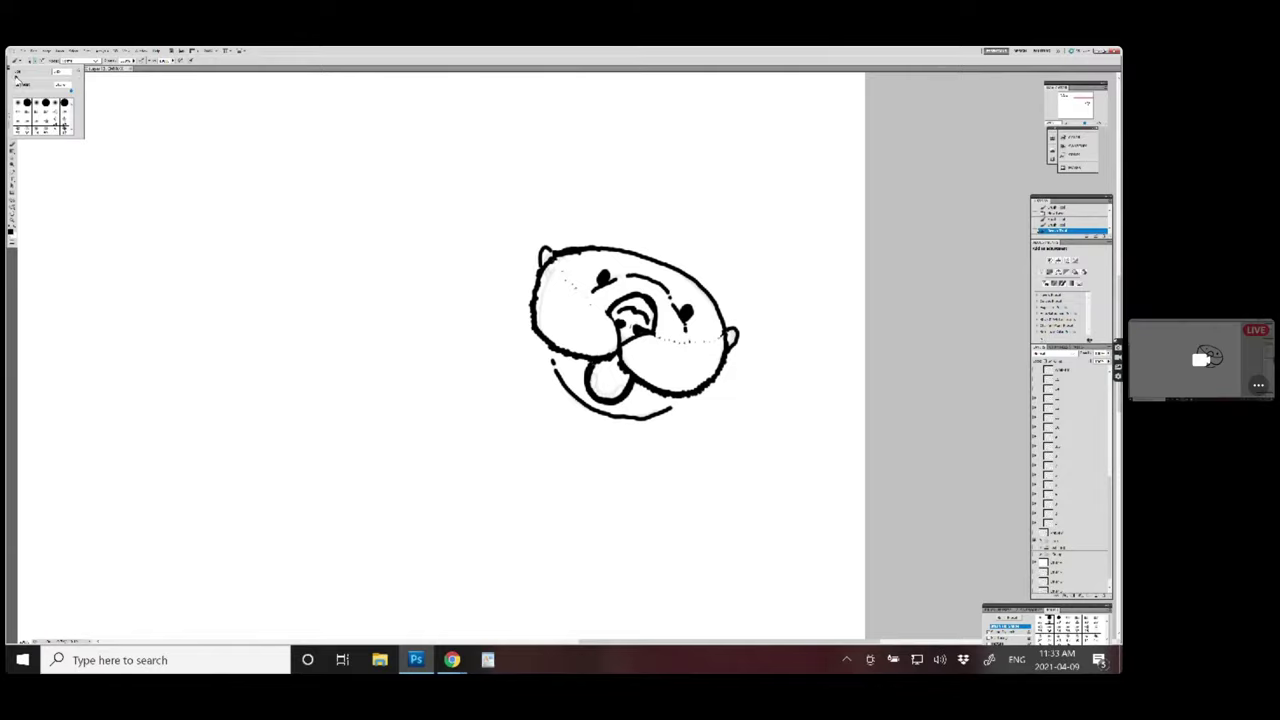
pyautogui.click(17, 79)
pyautogui.press('Return')
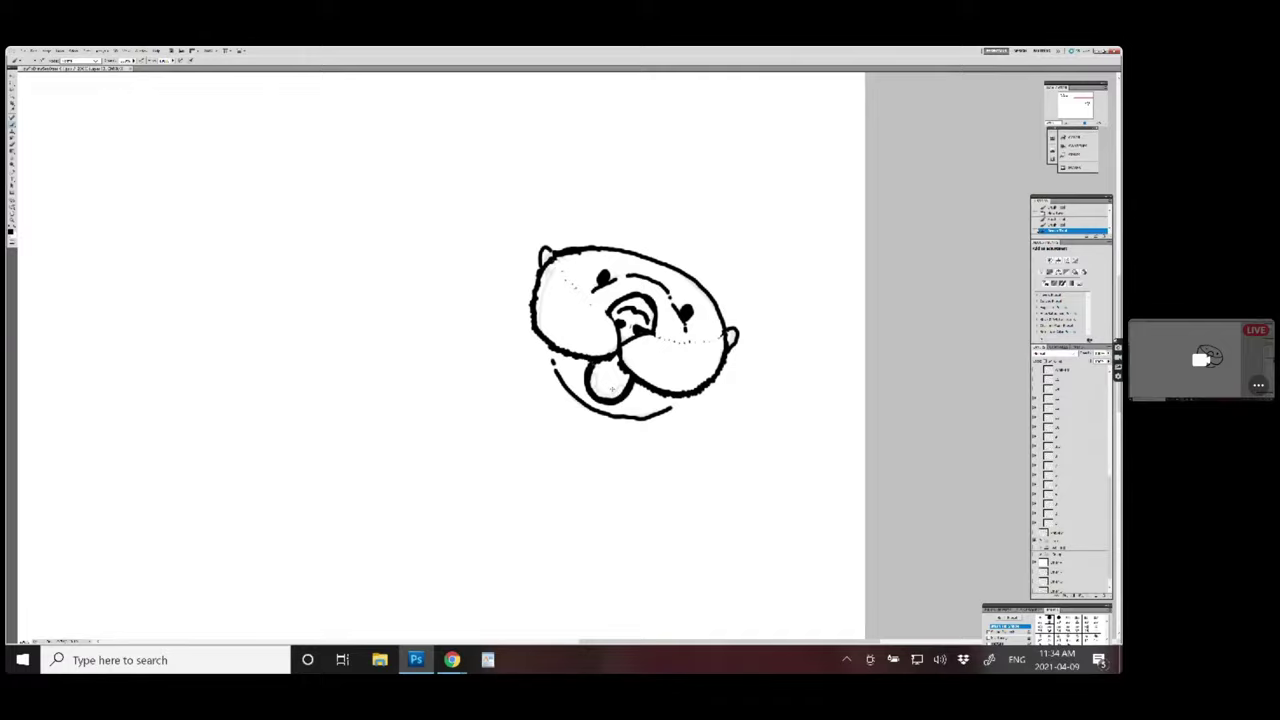
pyautogui.moveTo(612, 392); pyautogui.dragTo(624, 387)
# - Readjust the brush size, undo the last mouth stroke, and ink short hatching around the mouth's inner edge
pyautogui.click(34, 65)
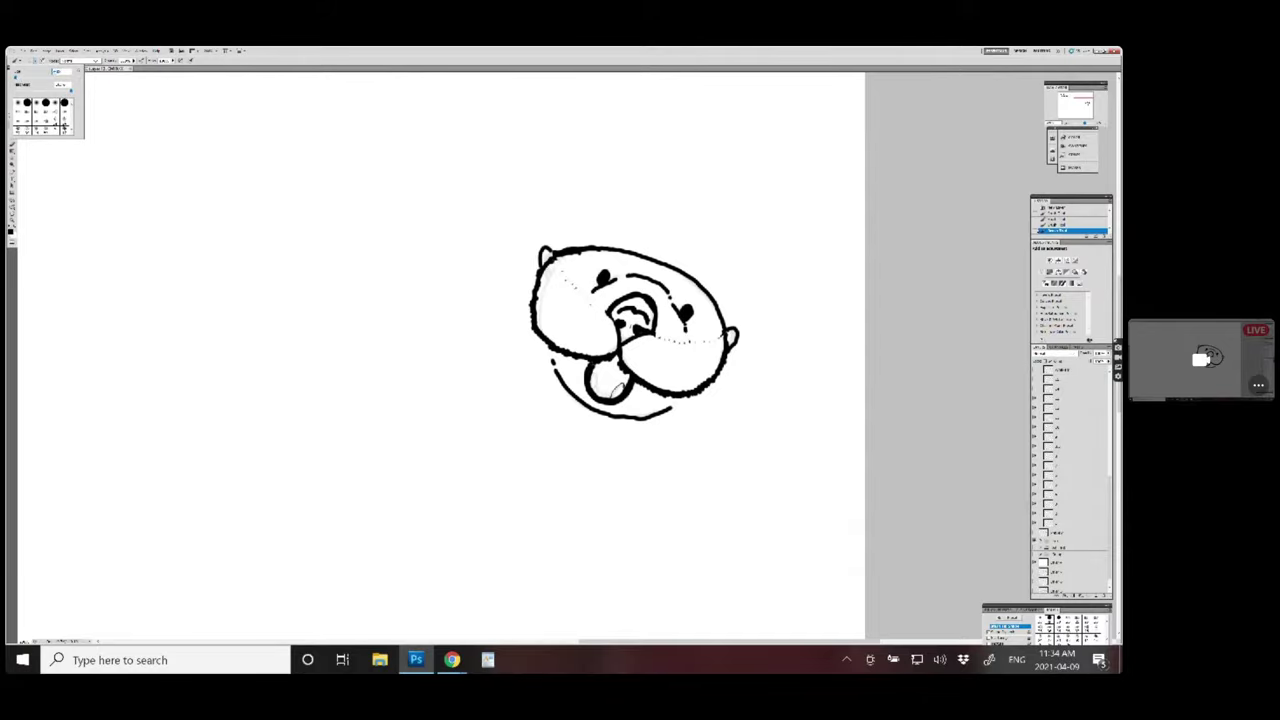
pyautogui.click(56, 72)
pyautogui.click(322, 64)
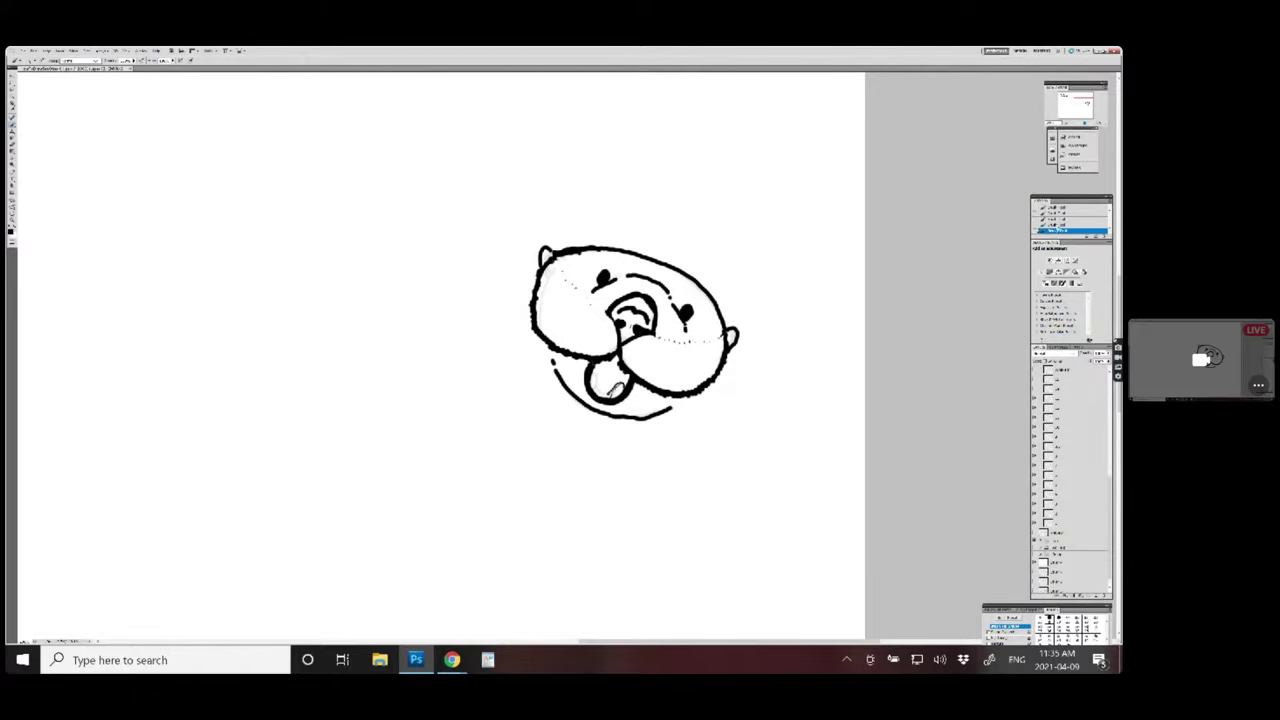
pyautogui.hotkey('ctrl', 'z')
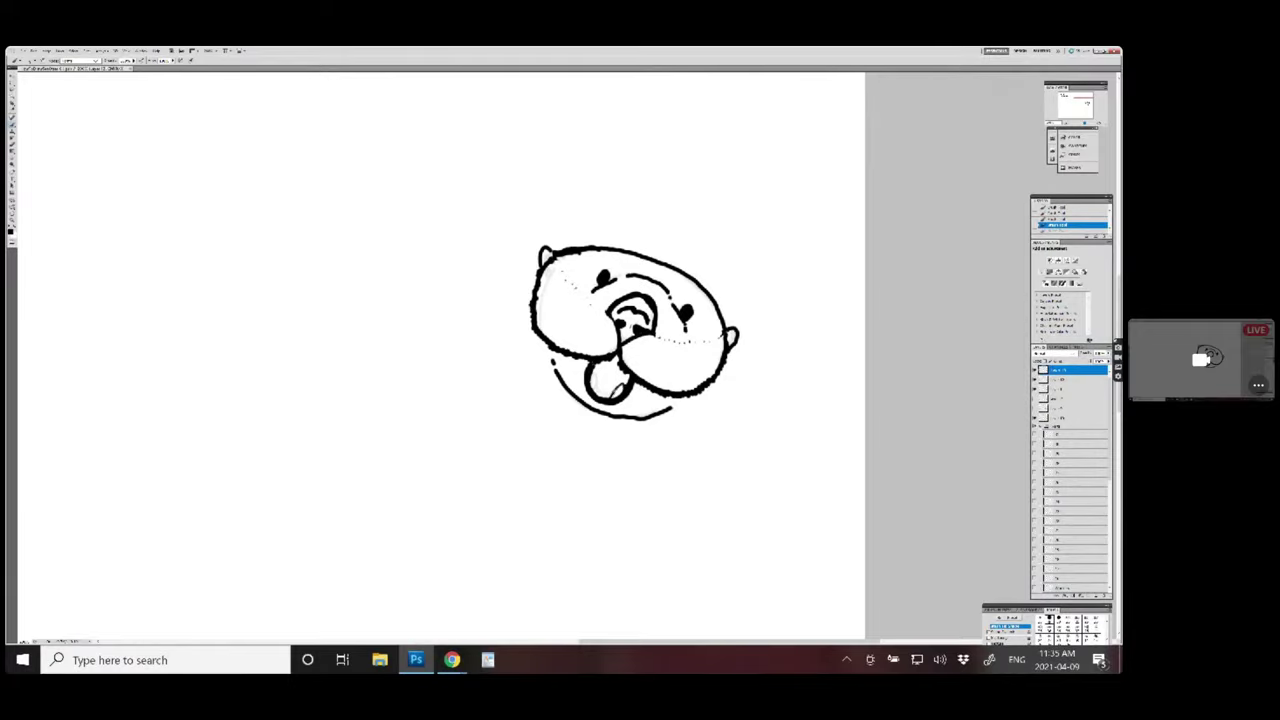
pyautogui.moveTo(609, 398)
pyautogui.mouseDown()
pyautogui.moveTo(621, 386)
pyautogui.moveTo(588, 386)
pyautogui.mouseUp()
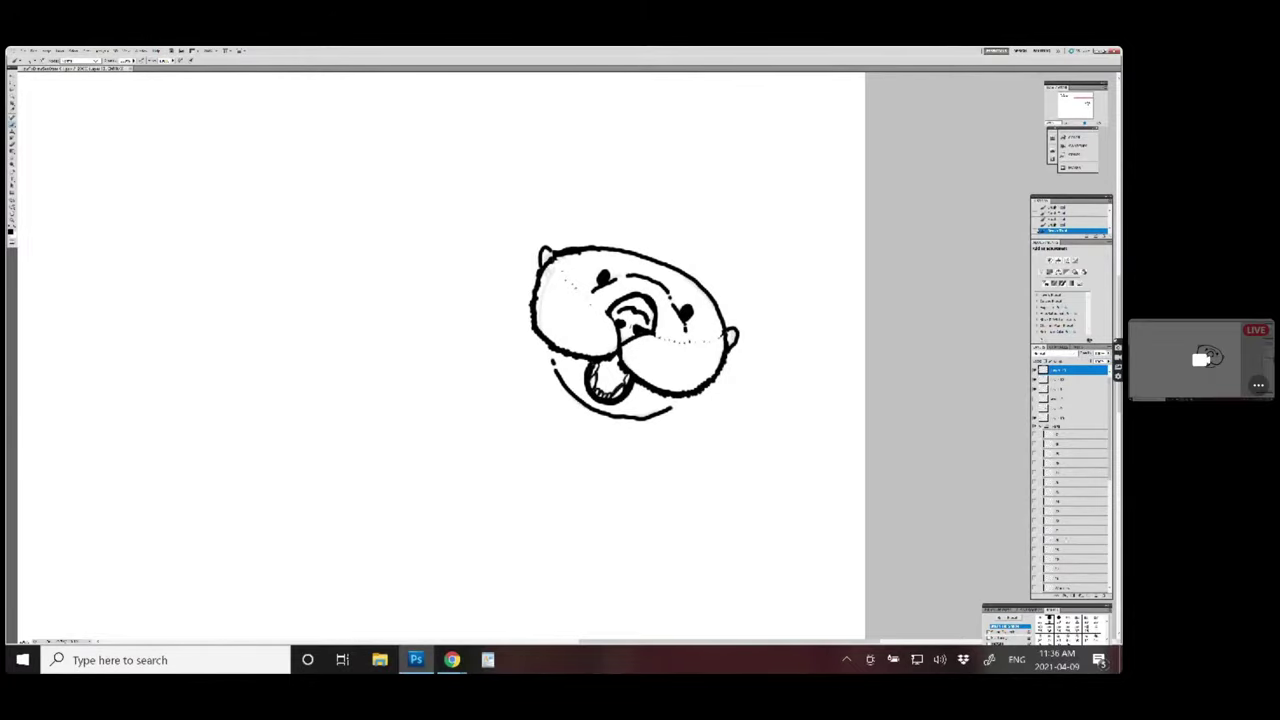
# - Adjust the brush for fine lines and draw thin curved strokes between the mouth and the chin line
pyautogui.moveTo(1109, 380); pyautogui.dragTo(1110, 462)
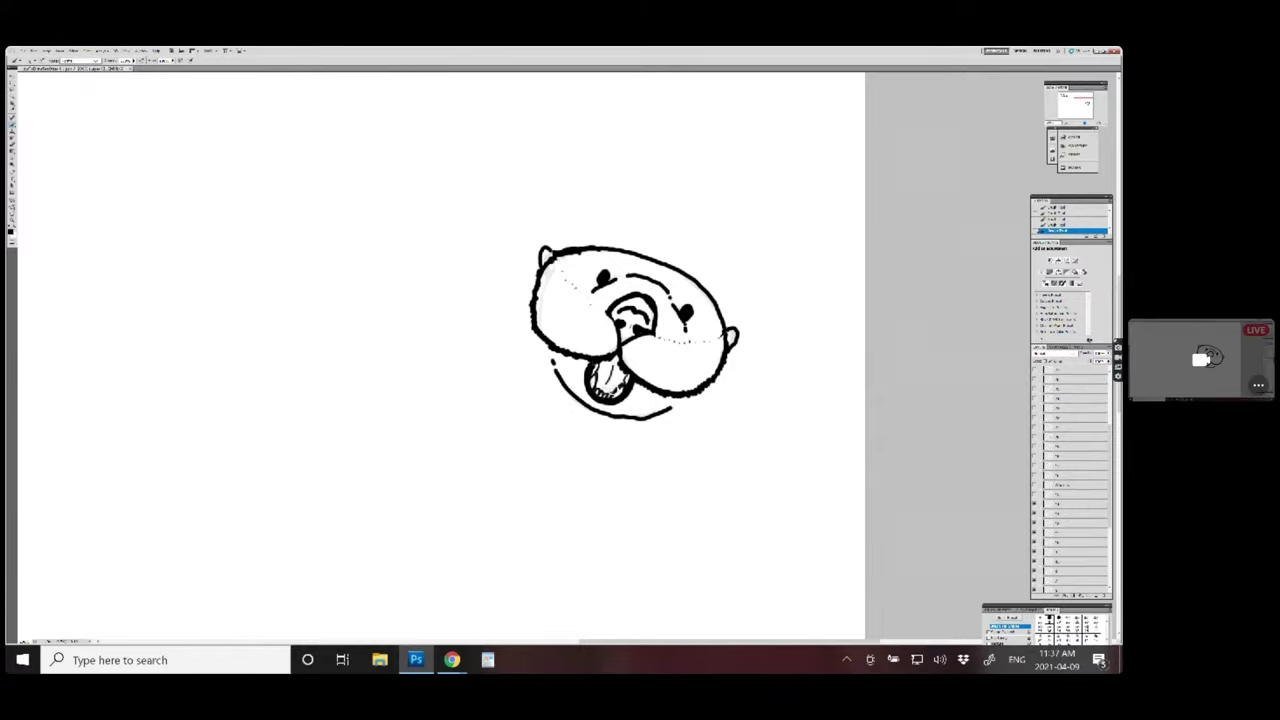
pyautogui.rightClick(614, 390)
pyautogui.press('Return')
pyautogui.moveTo(612, 407); pyautogui.dragTo(654, 398)
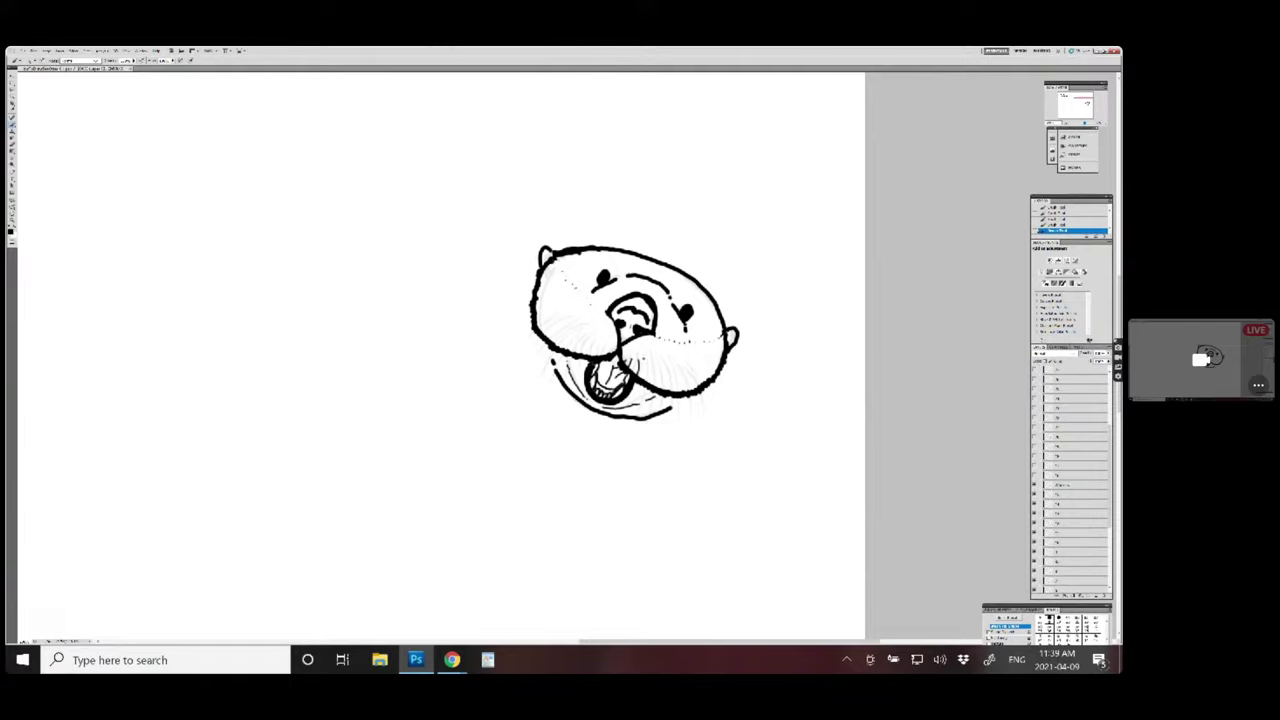
# - Draw long thin whiskers sweeping down from the right cheek along the faint guide strokes
pyautogui.moveTo(634, 386); pyautogui.dragTo(646, 416)
pyautogui.moveTo(665, 373); pyautogui.dragTo(663, 422)
pyautogui.moveTo(670, 372); pyautogui.dragTo(676, 440)
pyautogui.moveTo(680, 366)
pyautogui.mouseDown()
pyautogui.moveTo(692, 434)
pyautogui.moveTo(694, 388)
pyautogui.moveTo(705, 440)
pyautogui.mouseUp()
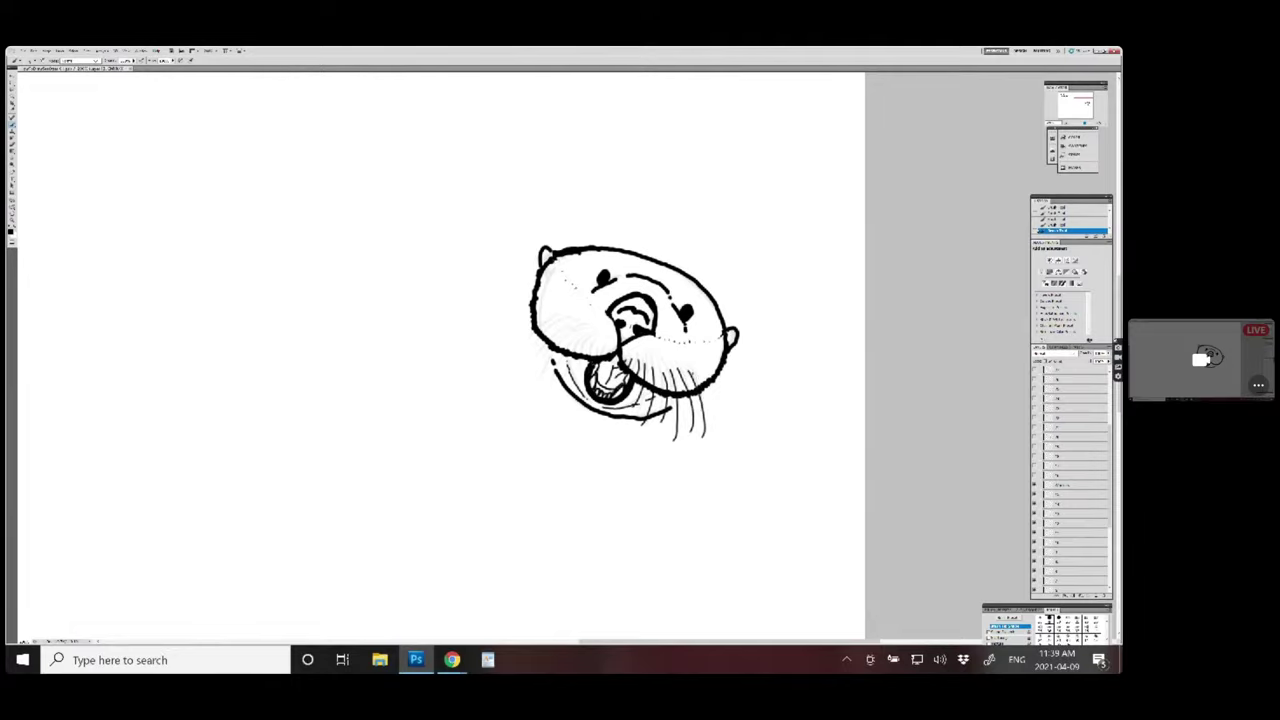
pyautogui.moveTo(706, 390); pyautogui.dragTo(711, 446)
# - Draw long thin whiskers sweeping outward and down from the left cheek along the faint guide strokes
pyautogui.moveTo(596, 349)
pyautogui.mouseDown()
pyautogui.moveTo(582, 386)
pyautogui.moveTo(590, 354)
pyautogui.mouseUp()
pyautogui.moveTo(564, 356)
pyautogui.mouseDown()
pyautogui.moveTo(570, 384)
pyautogui.moveTo(582, 350)
pyautogui.moveTo(546, 398)
pyautogui.mouseUp()
pyautogui.moveTo(572, 334); pyautogui.dragTo(560, 341)
pyautogui.moveTo(556, 338)
pyautogui.mouseDown()
pyautogui.moveTo(532, 386)
pyautogui.moveTo(560, 337)
pyautogui.moveTo(514, 370)
pyautogui.moveTo(542, 326)
pyautogui.moveTo(504, 358)
pyautogui.mouseUp()
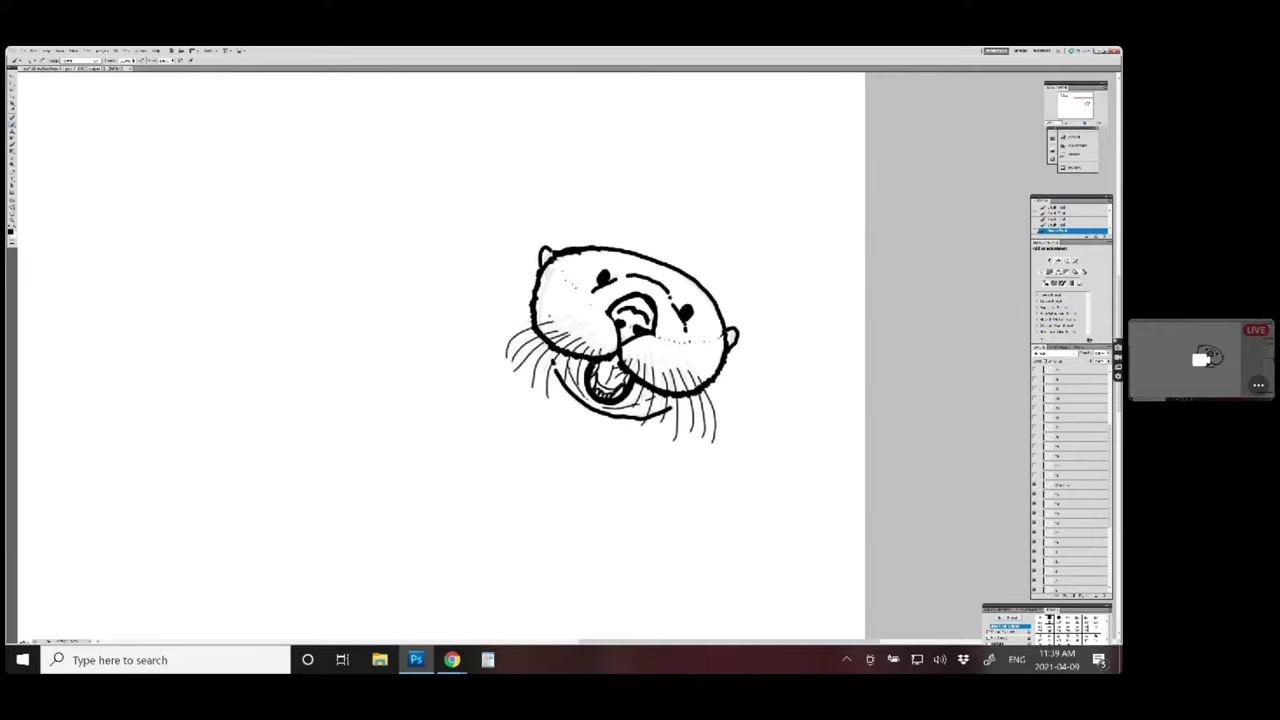
pyautogui.moveTo(552, 314); pyautogui.dragTo(498, 340)
# - Add short whisker strokes on the inner parts of both cheeks
pyautogui.moveTo(632, 353); pyautogui.dragTo(638, 365)
pyautogui.moveTo(662, 364)
pyautogui.mouseDown()
pyautogui.moveTo(670, 382)
pyautogui.moveTo(686, 374)
pyautogui.mouseUp()
pyautogui.moveTo(566, 329)
pyautogui.mouseDown()
pyautogui.moveTo(537, 325)
pyautogui.moveTo(572, 341)
pyautogui.mouseUp()
# - Ink a thin neck contour down each side of the head, starting below the ears and following the faint guide
pyautogui.moveTo(728, 372); pyautogui.dragTo(664, 508)
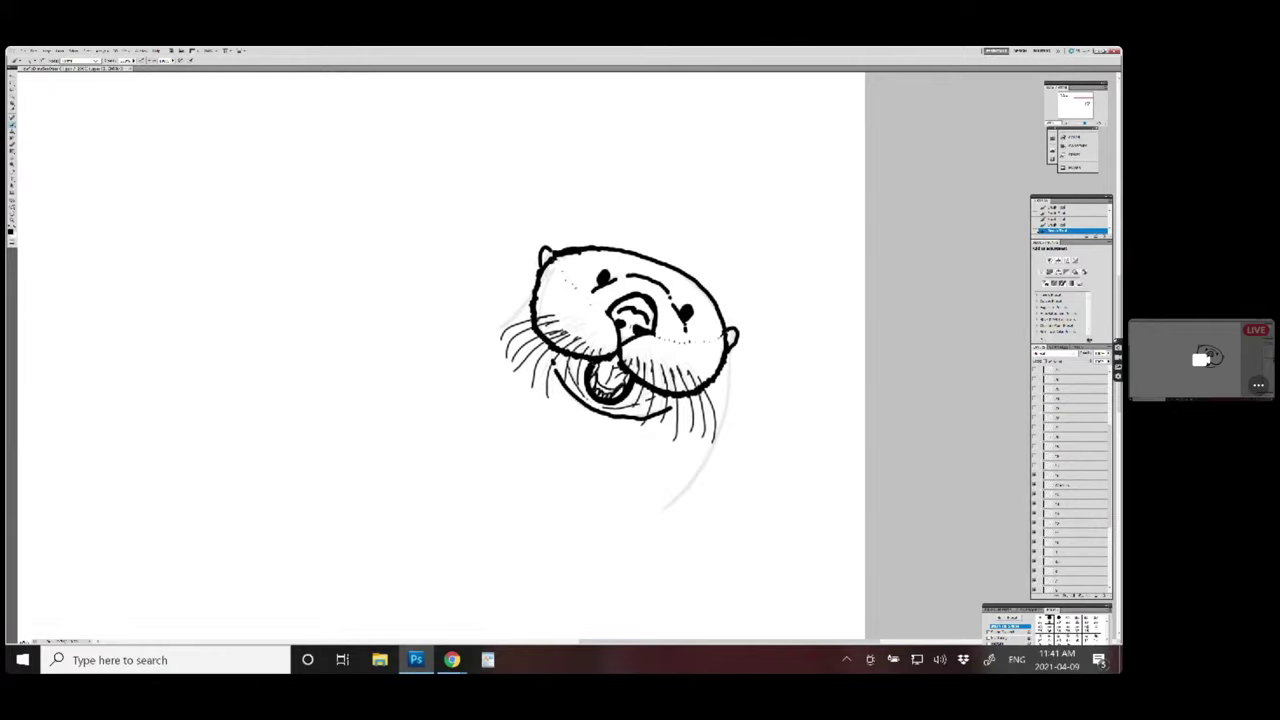
pyautogui.moveTo(727, 347)
pyautogui.mouseDown()
pyautogui.moveTo(718, 432)
pyautogui.moveTo(692, 477)
pyautogui.moveTo(621, 535)
pyautogui.mouseUp()
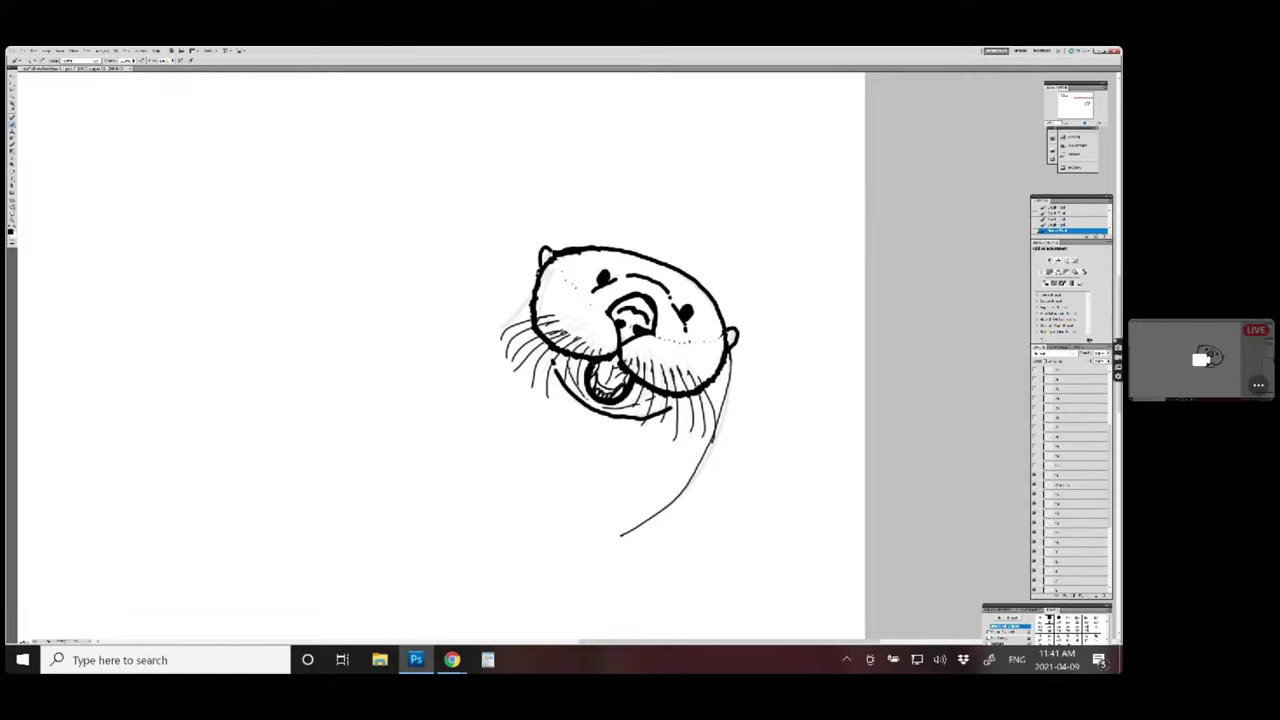
pyautogui.rightClick(540, 274)
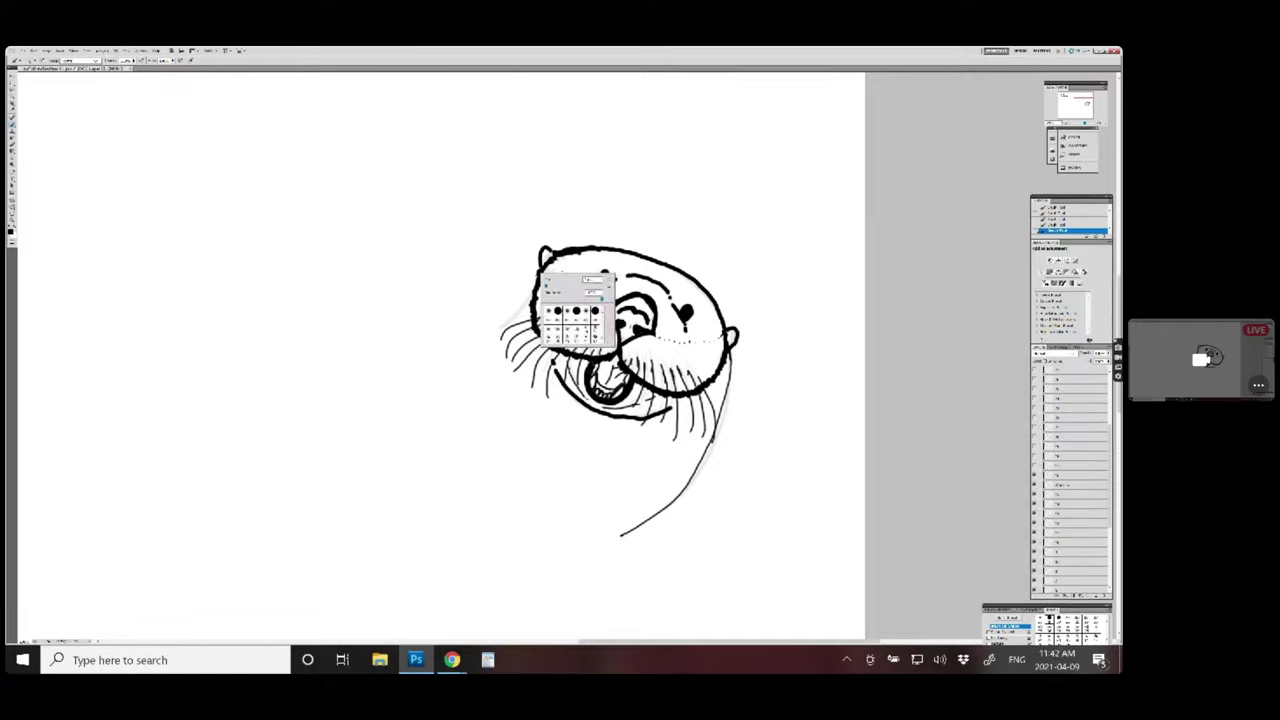
pyautogui.click(540, 274)
pyautogui.moveTo(538, 272)
pyautogui.mouseDown()
pyautogui.moveTo(486, 331)
pyautogui.moveTo(535, 280)
pyautogui.mouseUp()
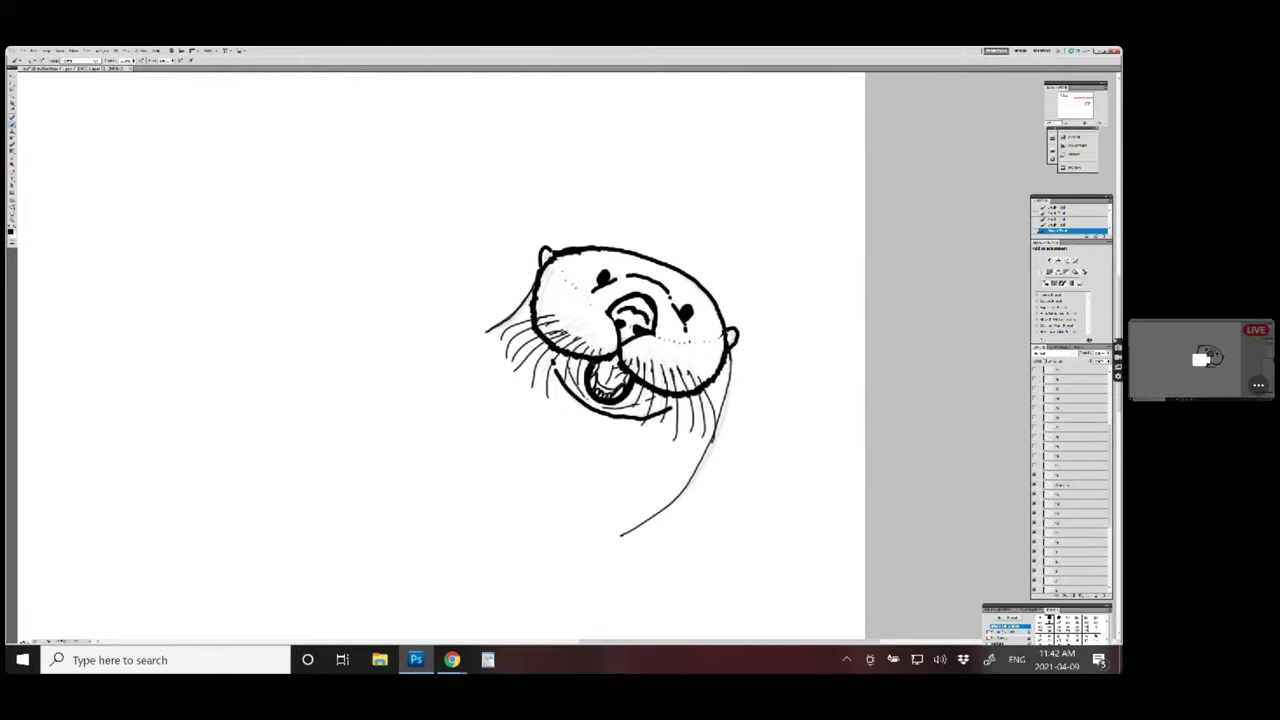
# - Reveal the faint shoulder guides, erase the overshooting end of the right neck line, and reduce the eraser size
pyautogui.moveTo(490, 322); pyautogui.dragTo(395, 360)
pyautogui.moveTo(658, 518); pyautogui.dragTo(556, 584)
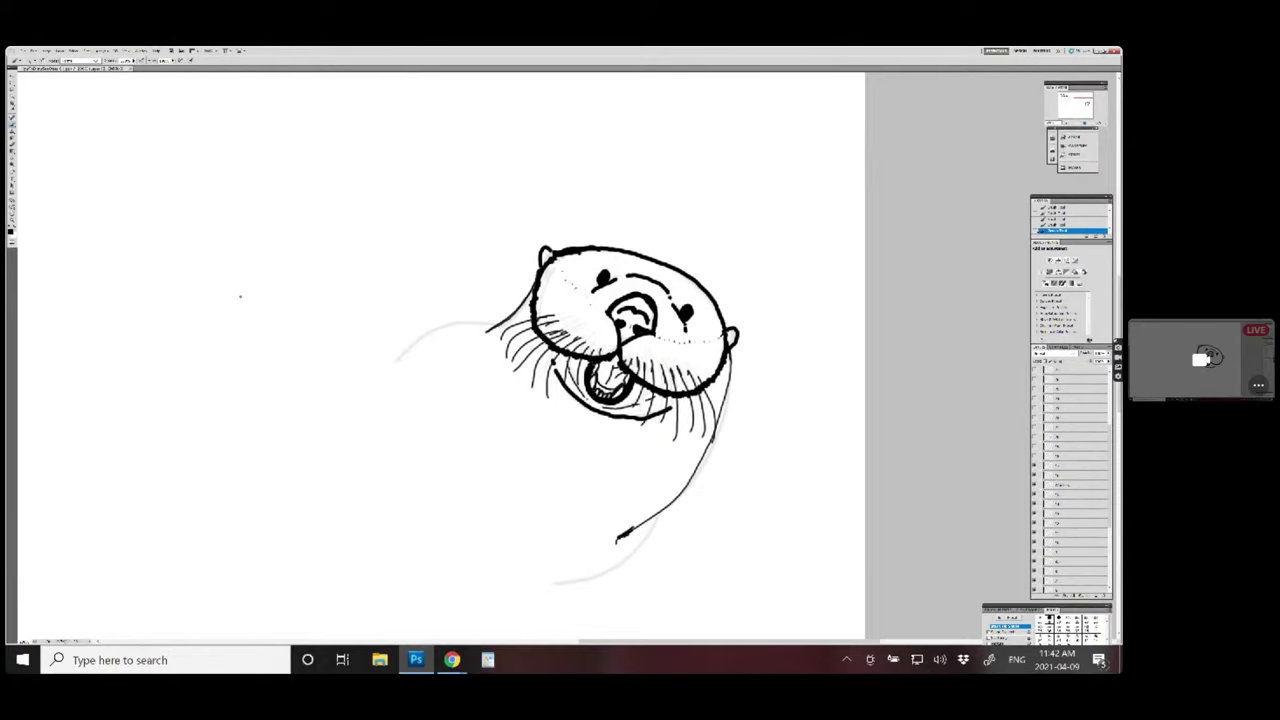
pyautogui.click(13, 150)
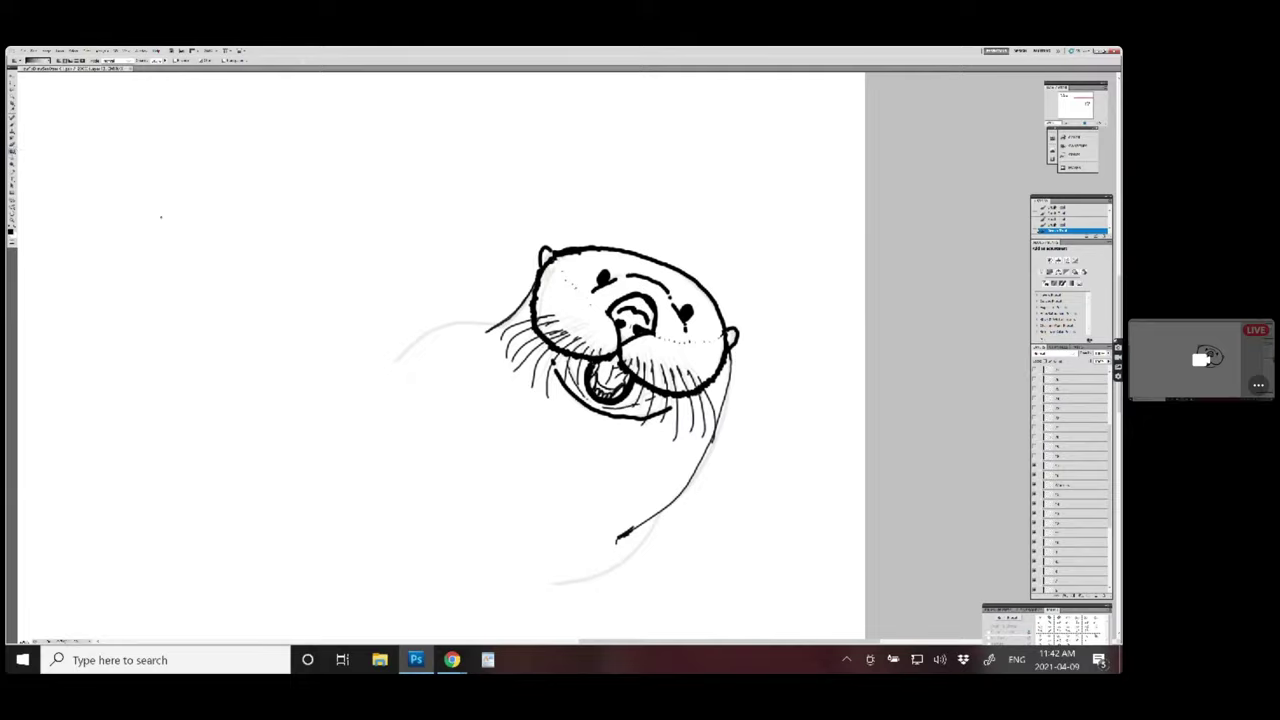
pyautogui.click(13, 147)
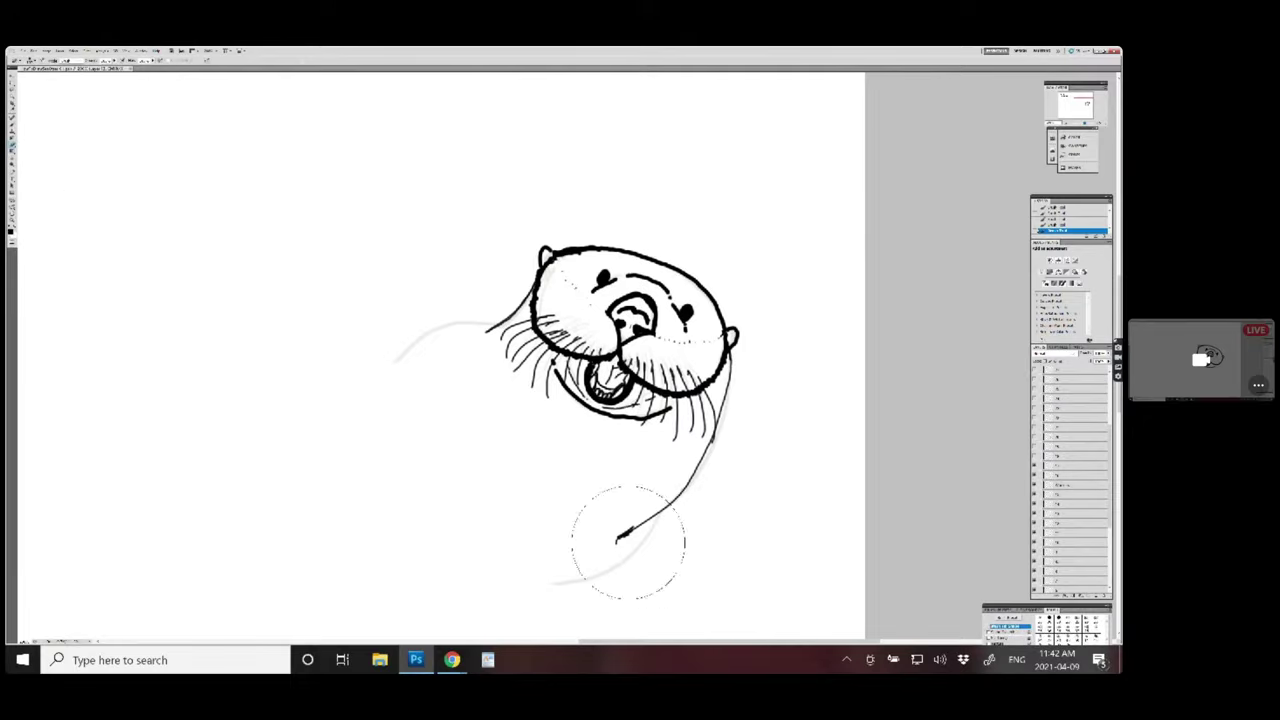
pyautogui.moveTo(591, 552); pyautogui.dragTo(612, 521)
pyautogui.click(31, 62)
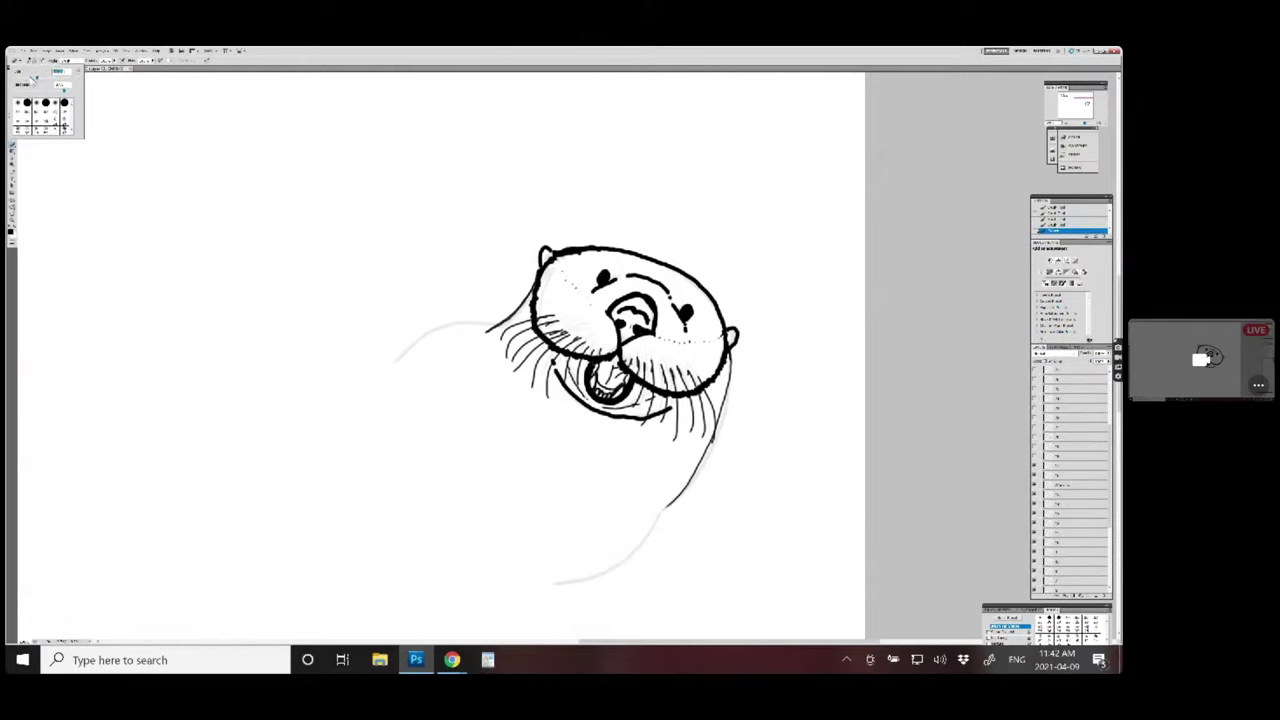
pyautogui.click(274, 66)
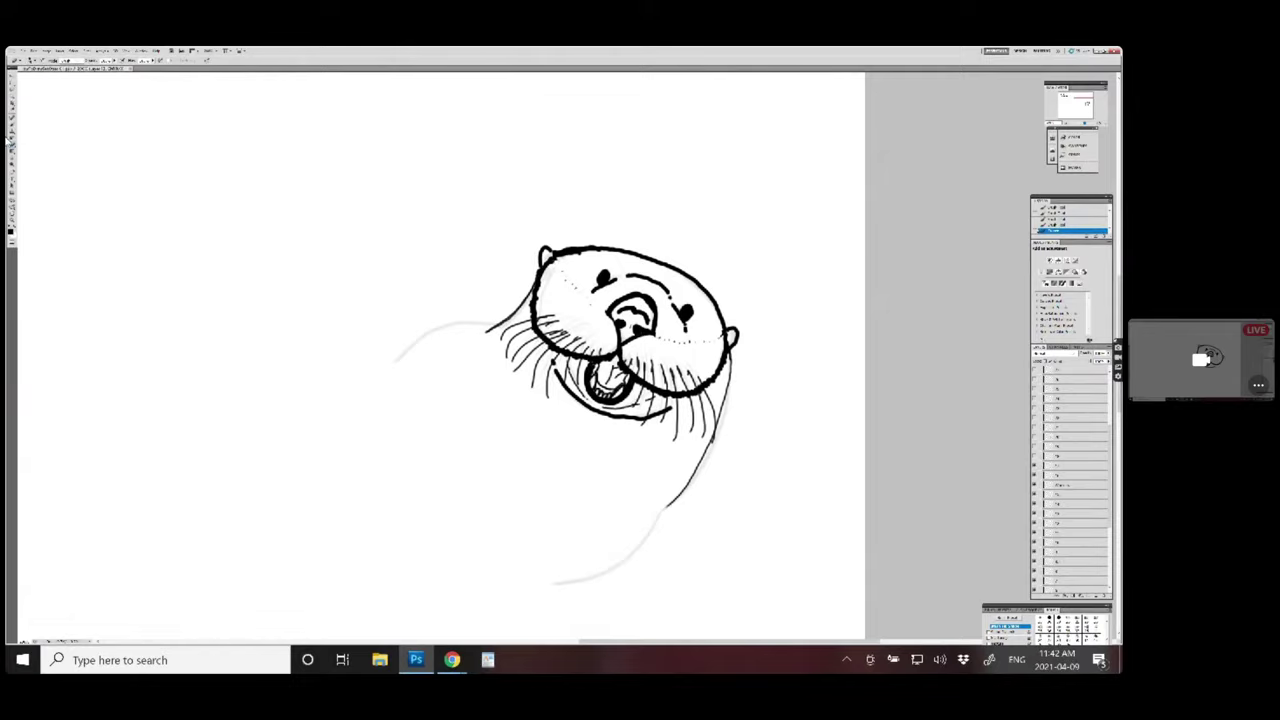
# - Switch back to the brush and ink the lower right and upper left shoulder curves over the guides
pyautogui.click(13, 127)
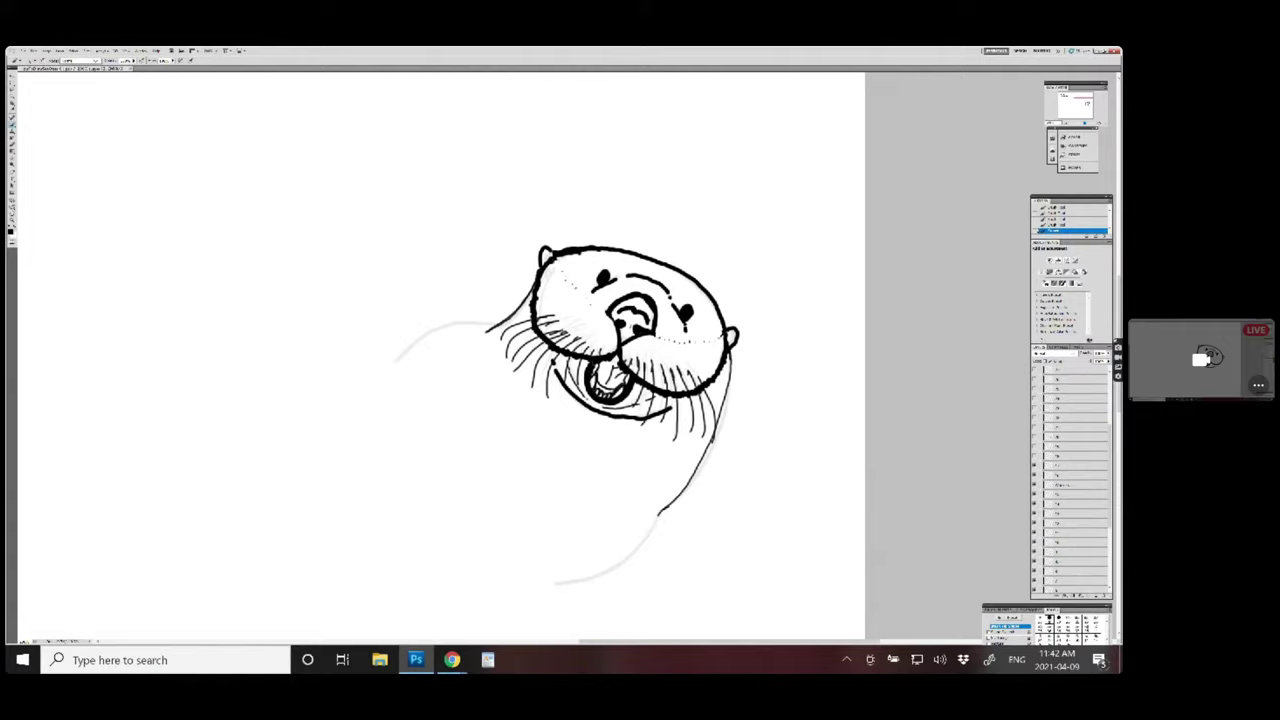
pyautogui.moveTo(658, 514)
pyautogui.mouseDown()
pyautogui.moveTo(624, 564)
pyautogui.moveTo(546, 584)
pyautogui.mouseUp()
pyautogui.rightClick(498, 323)
pyautogui.moveTo(490, 325)
pyautogui.mouseDown()
pyautogui.moveTo(418, 336)
pyautogui.moveTo(390, 364)
pyautogui.mouseUp()
pyautogui.click(396, 370)
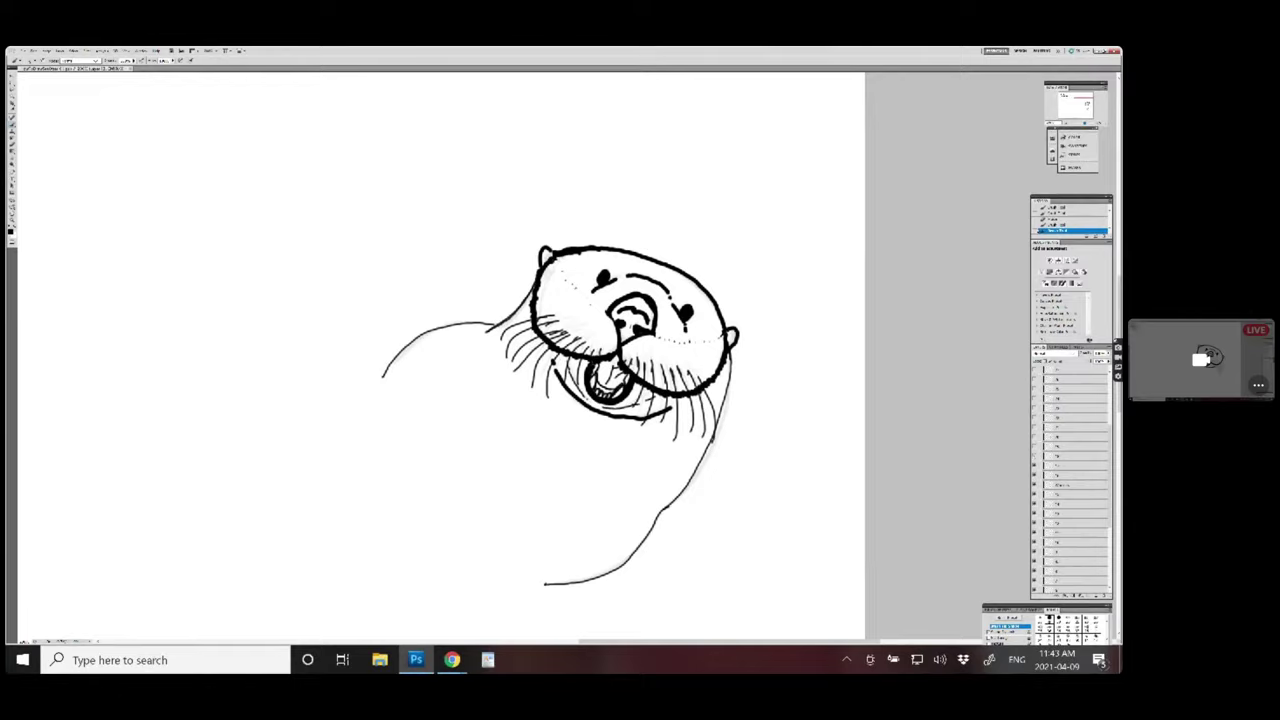
# - Show the faint body guide layer and ink the first stretch of the lower body line from the right shoulder
pyautogui.click(1034, 460)
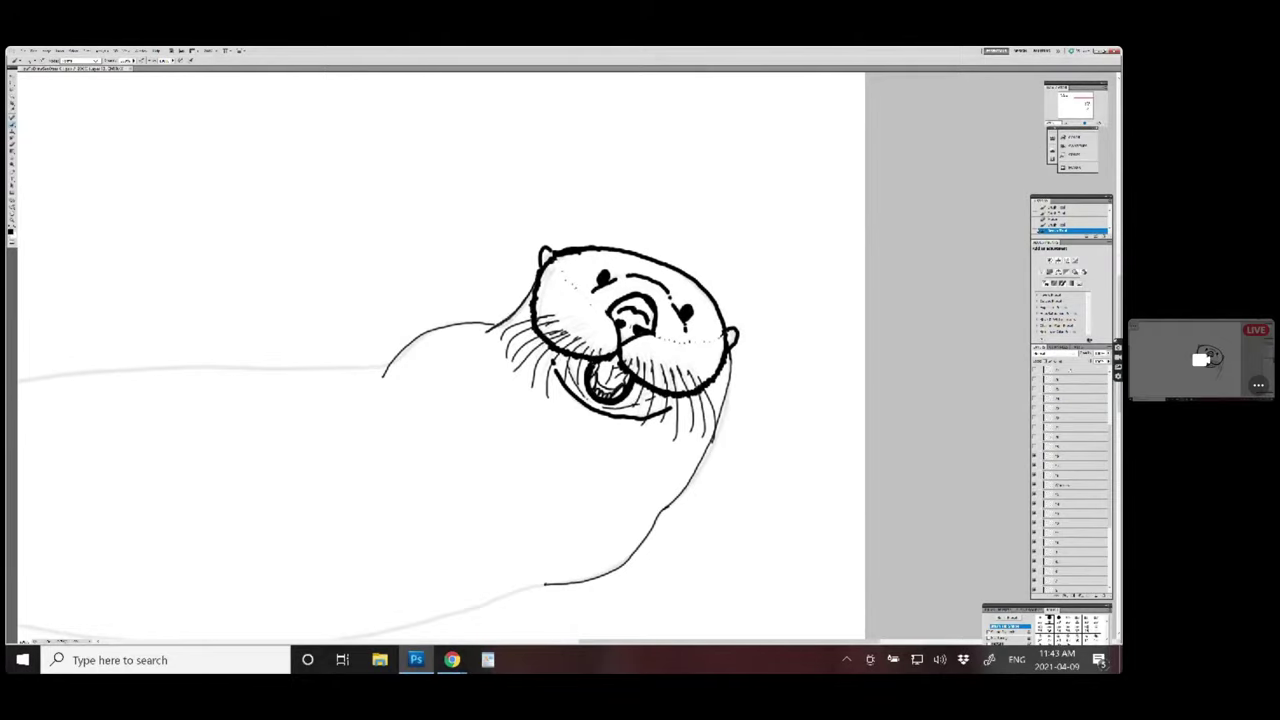
pyautogui.hotkey('ctrl', '-')
pyautogui.hotkey('ctrl', '-')
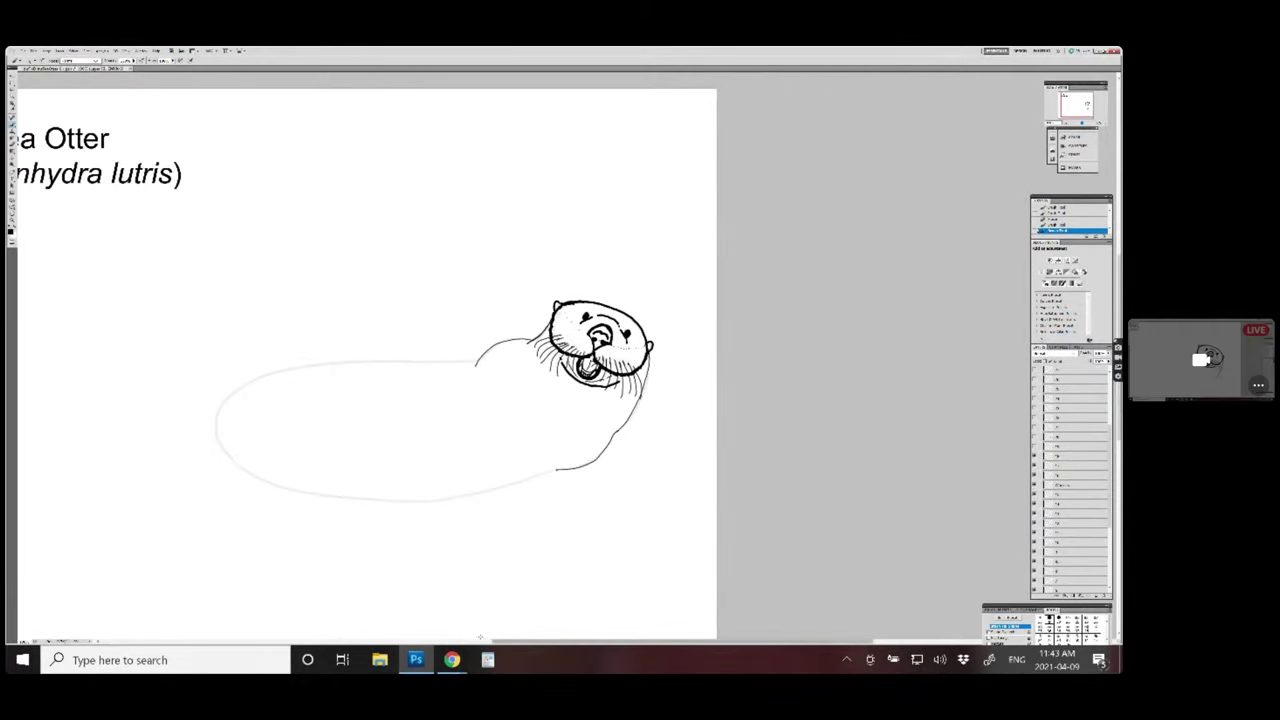
pyautogui.click(488, 645)
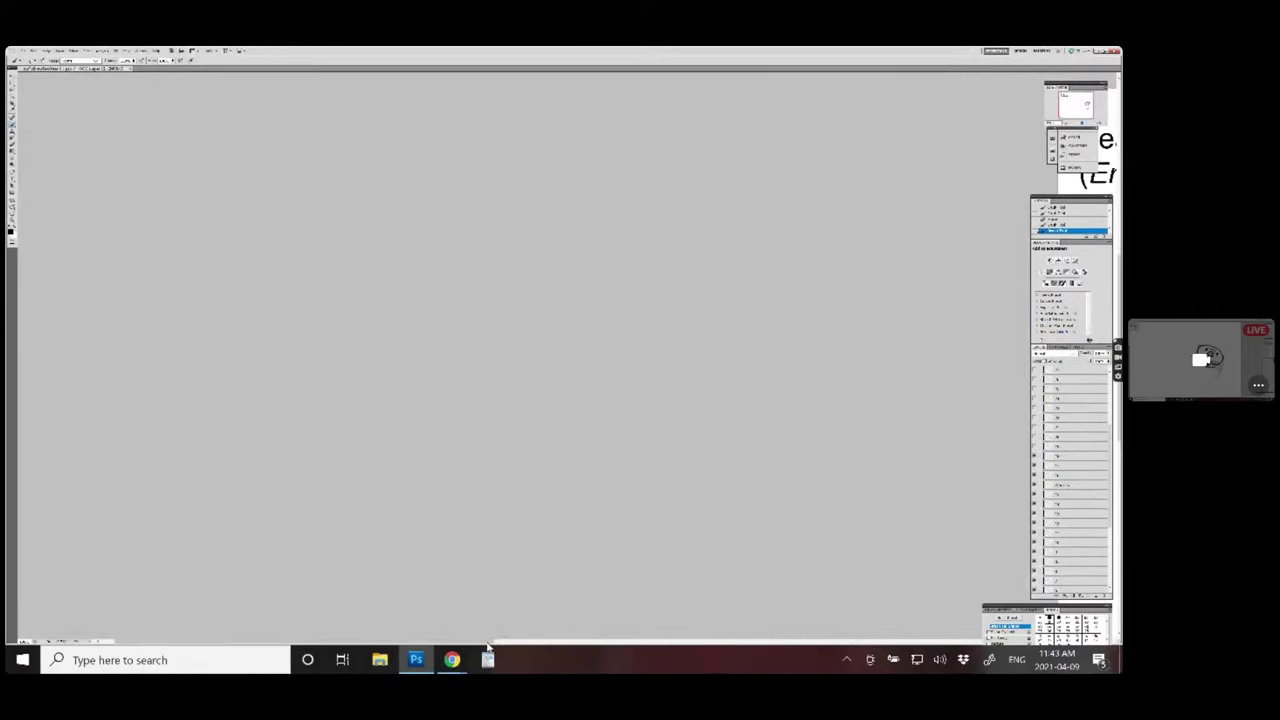
pyautogui.click(500, 646)
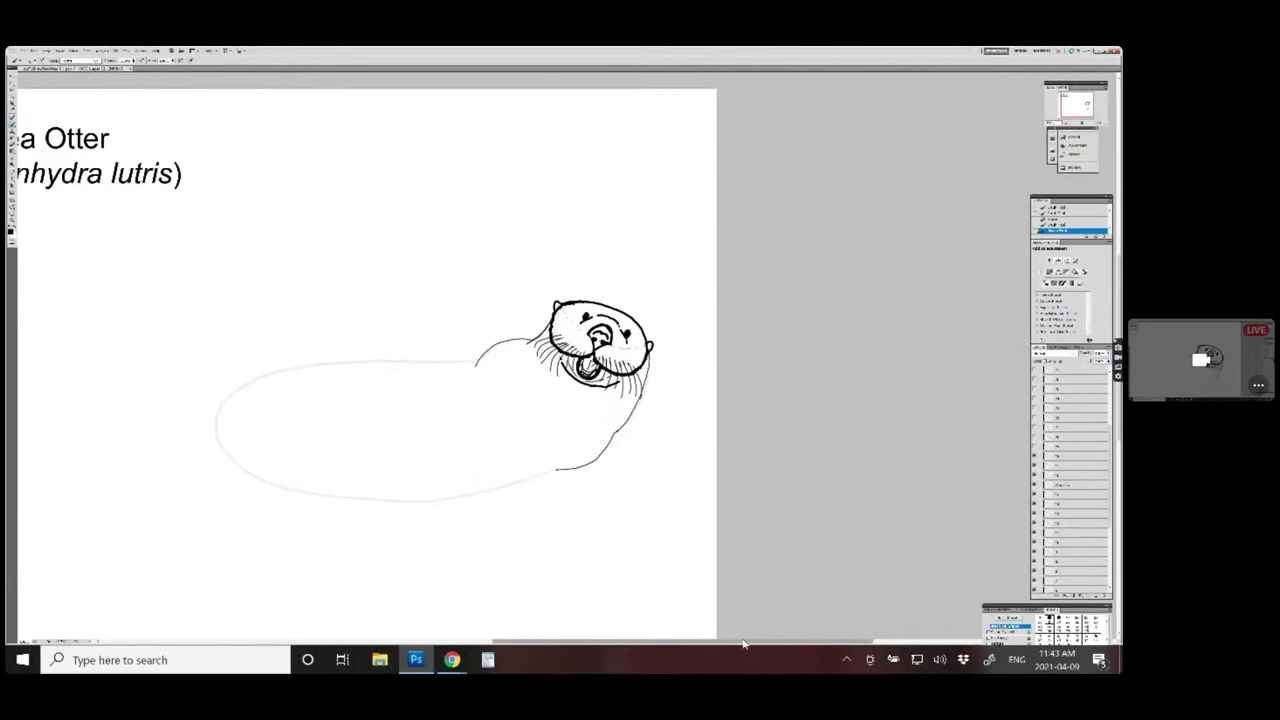
pyautogui.moveTo(745, 645); pyautogui.dragTo(678, 640)
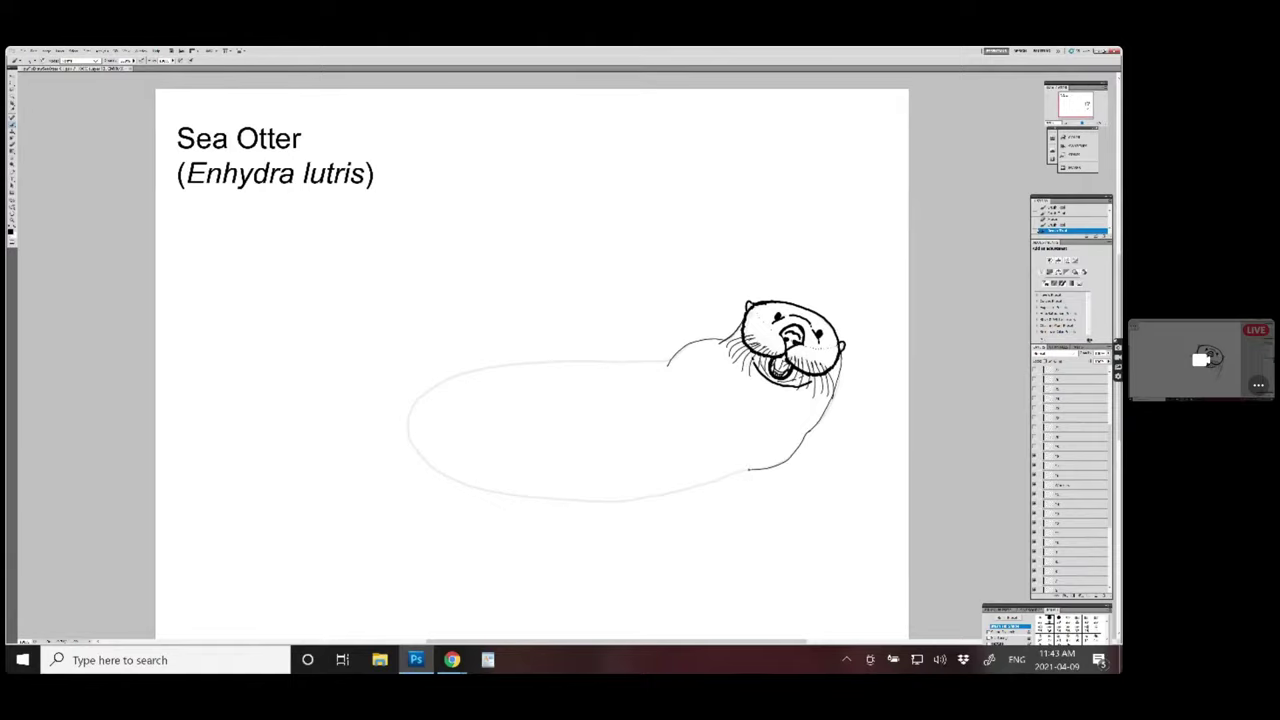
pyautogui.rightClick(748, 469)
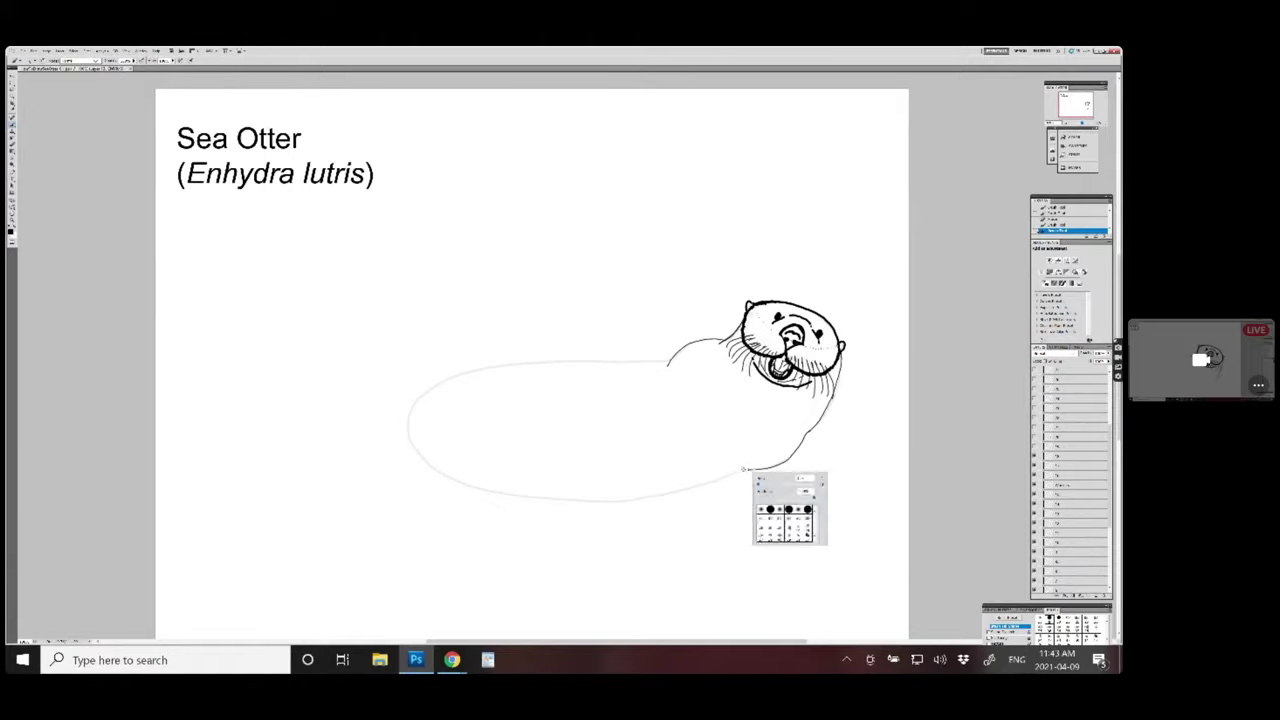
pyautogui.moveTo(746, 470); pyautogui.dragTo(694, 487)
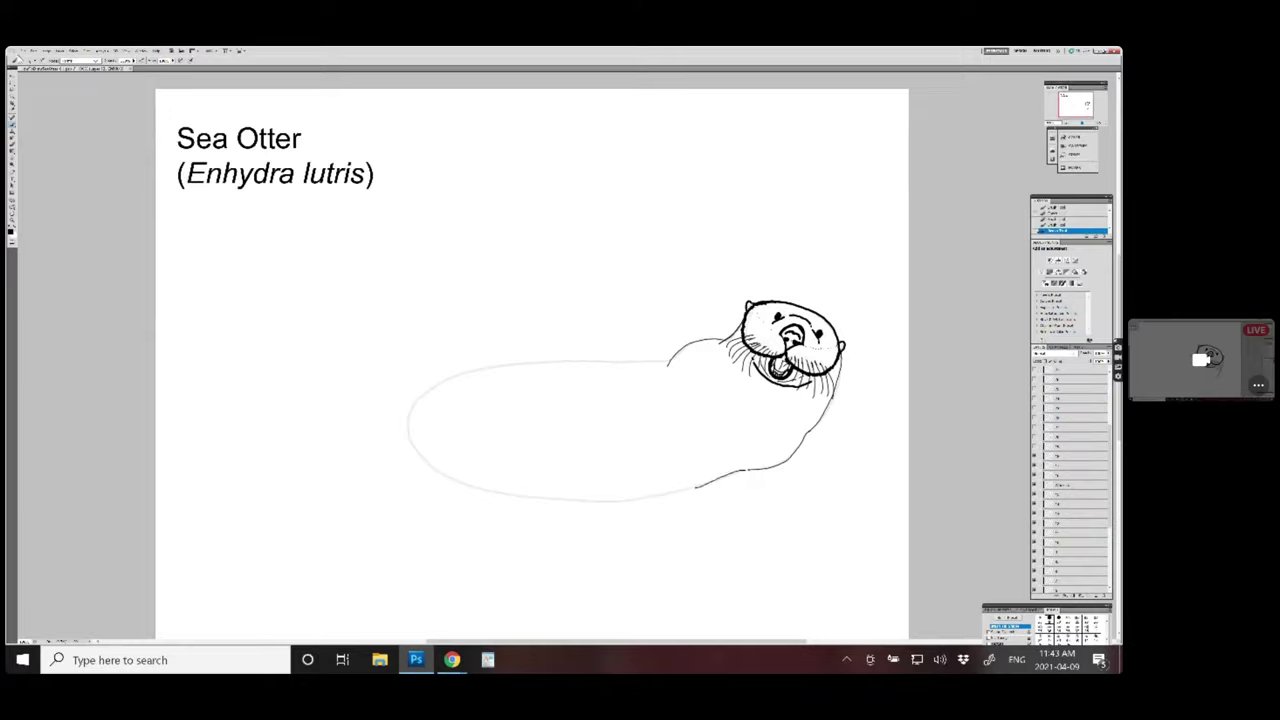
# - Adjust the brush size and choose a brush preset for inking the body outline
pyautogui.click(31, 62)
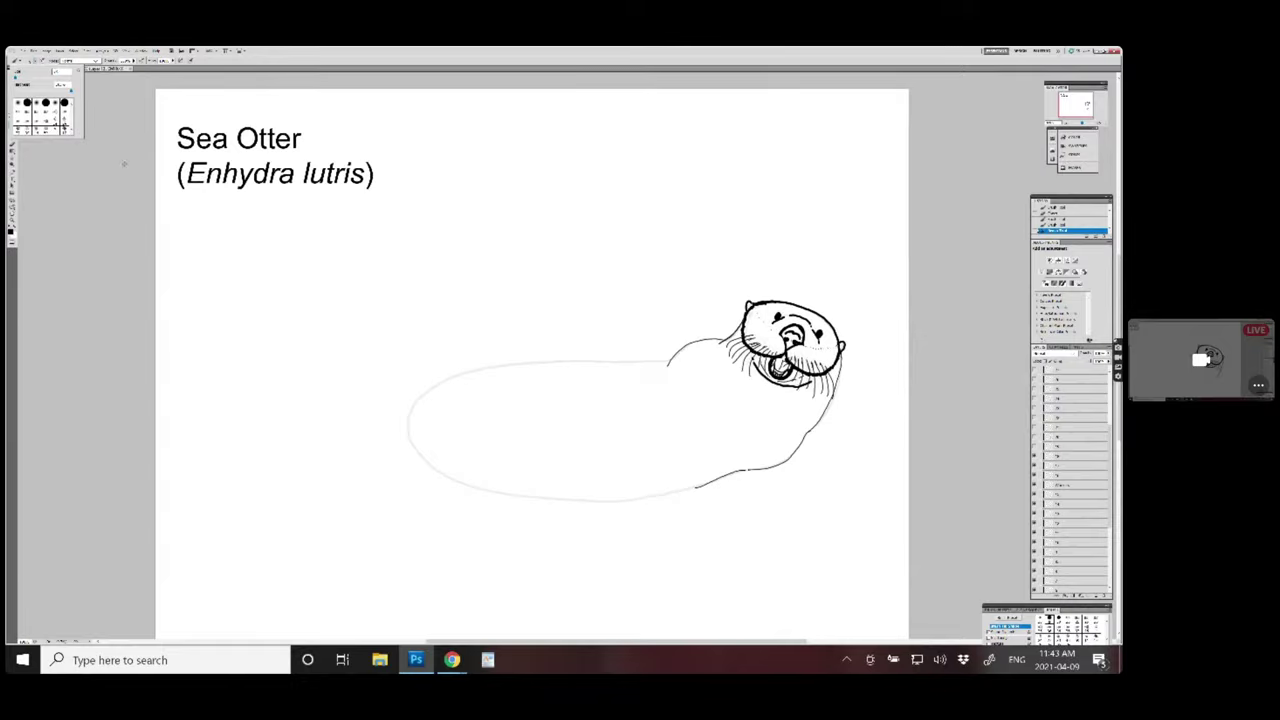
pyautogui.click(372, 58)
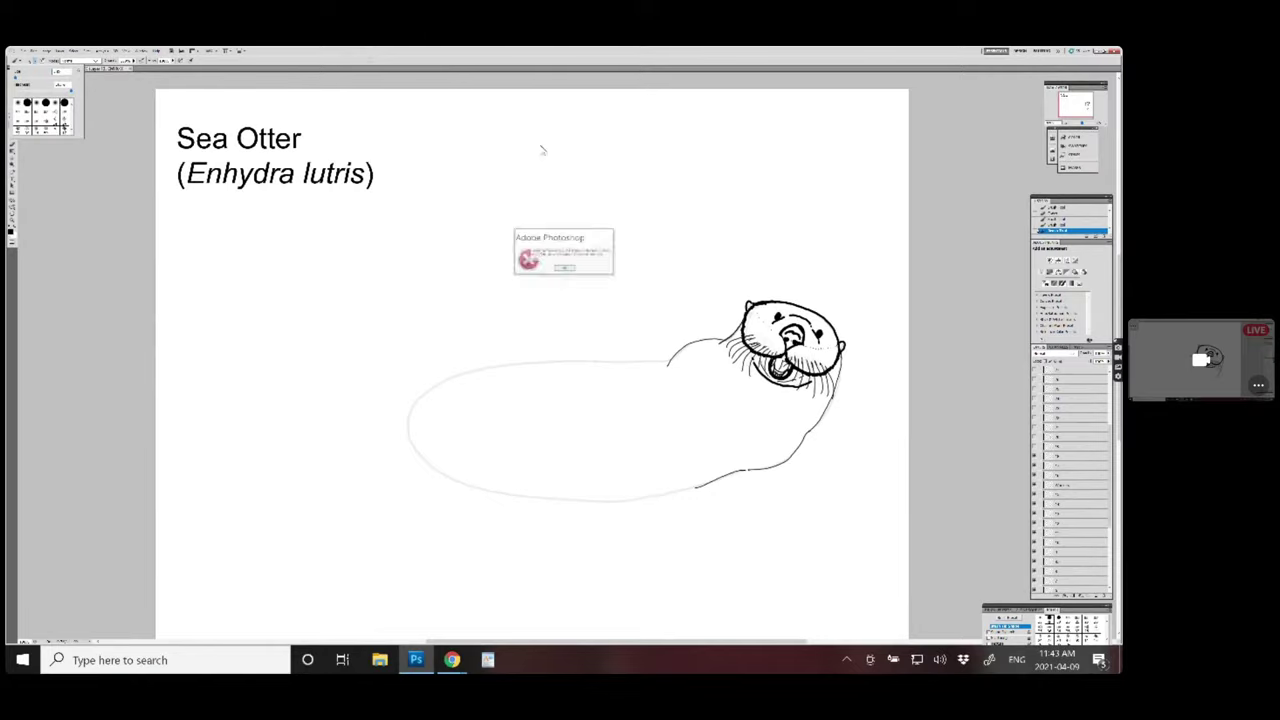
pyautogui.click(563, 267)
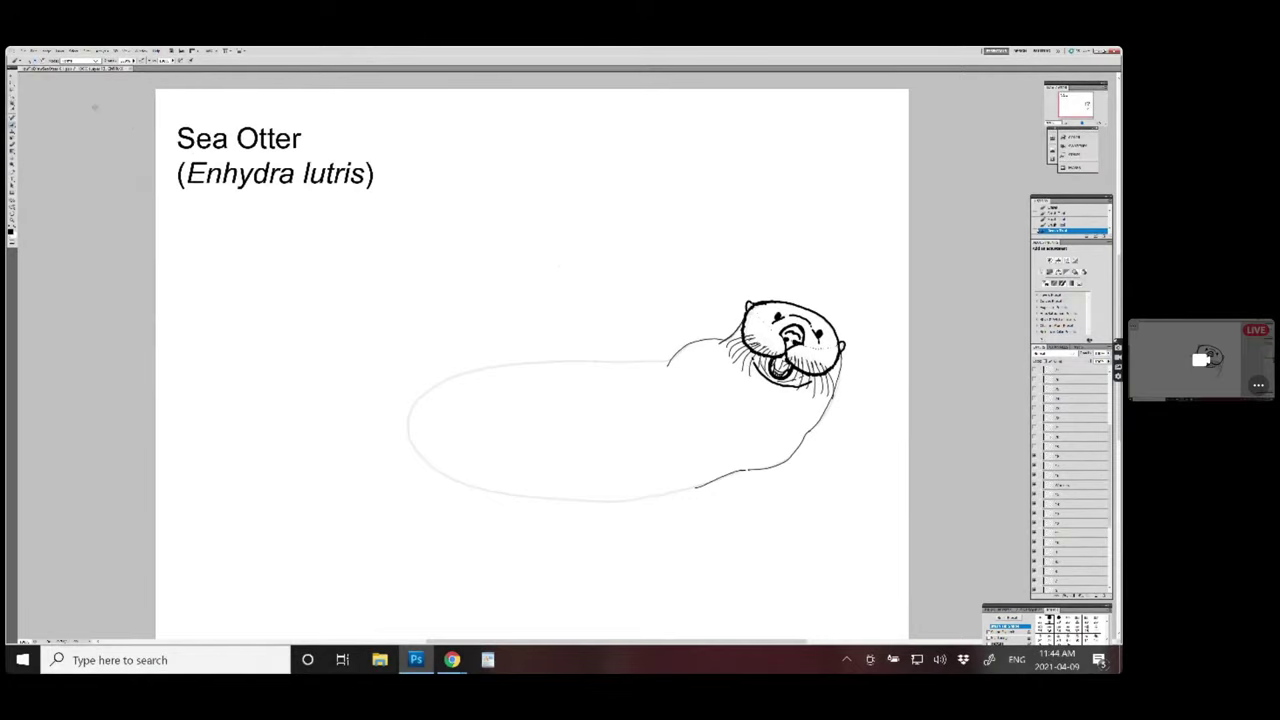
pyautogui.click(33, 61)
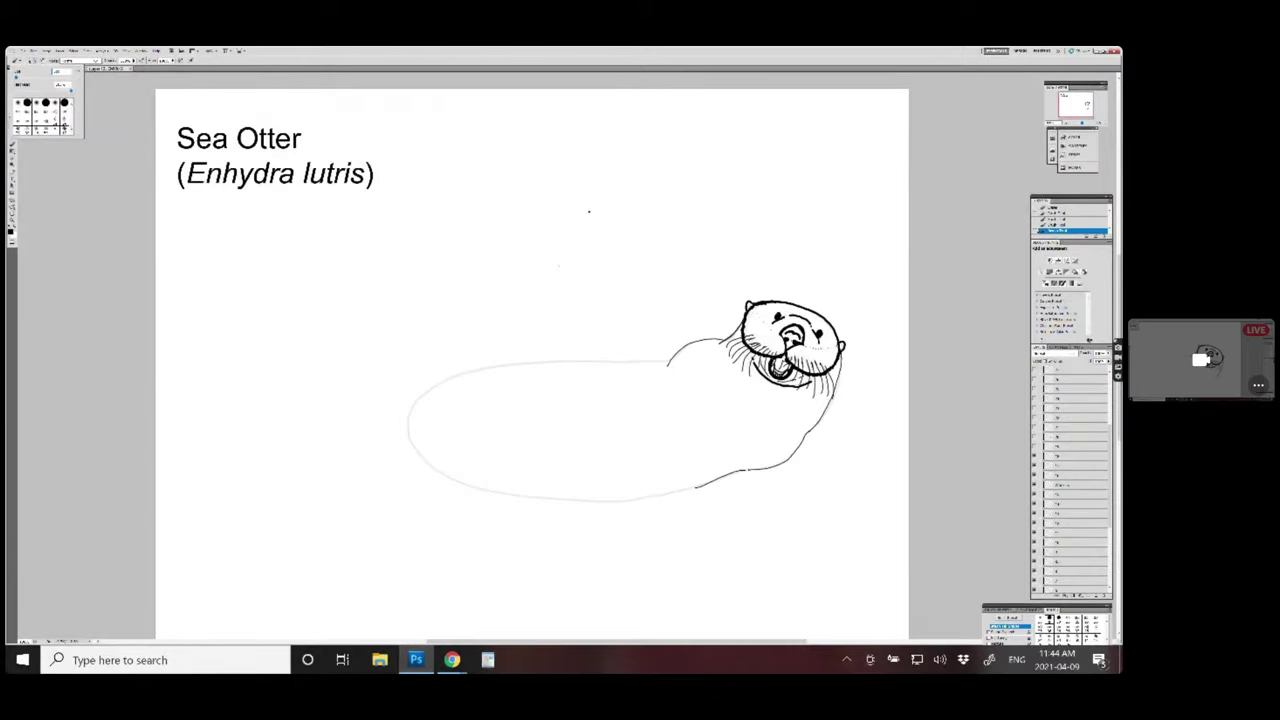
pyautogui.doubleClick(63, 124)
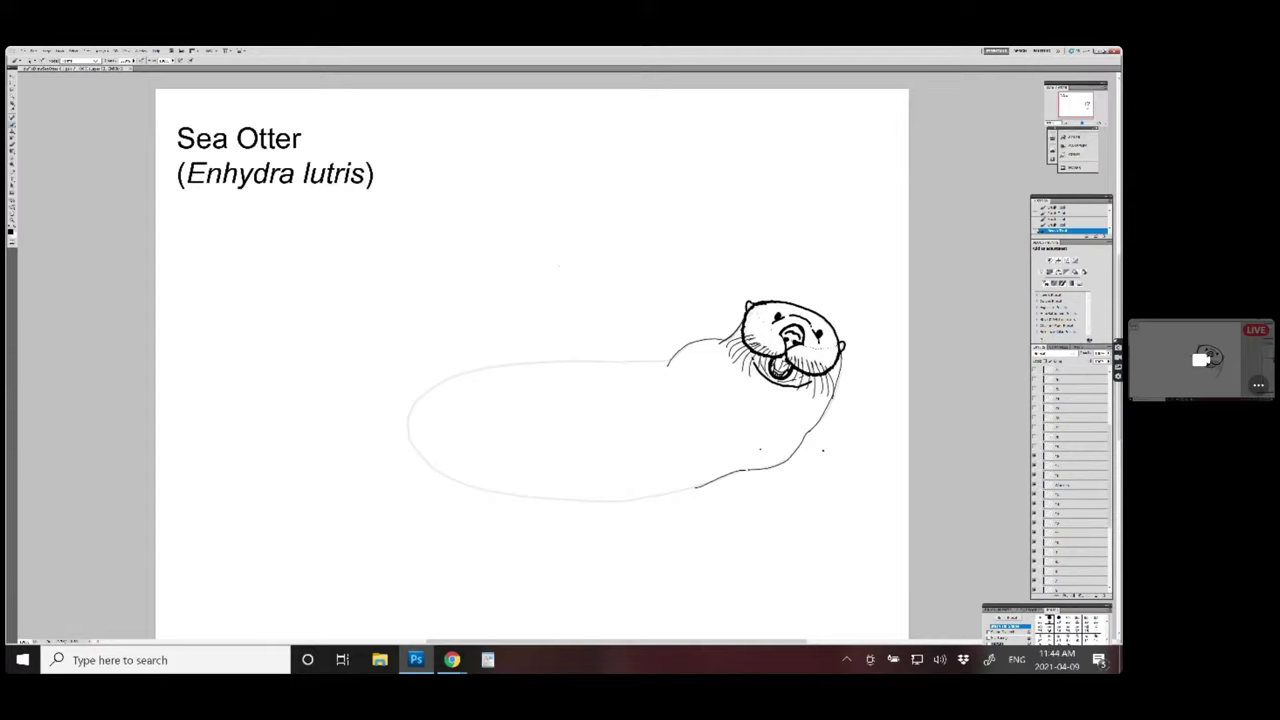
# - Undo the stray dots and ink the otter's full body outline over the faint guide, from the lower right shoulder around to the upper shoulder
pyautogui.hotkey('ctrl', 'z')
pyautogui.hotkey('ctrl', 'z')
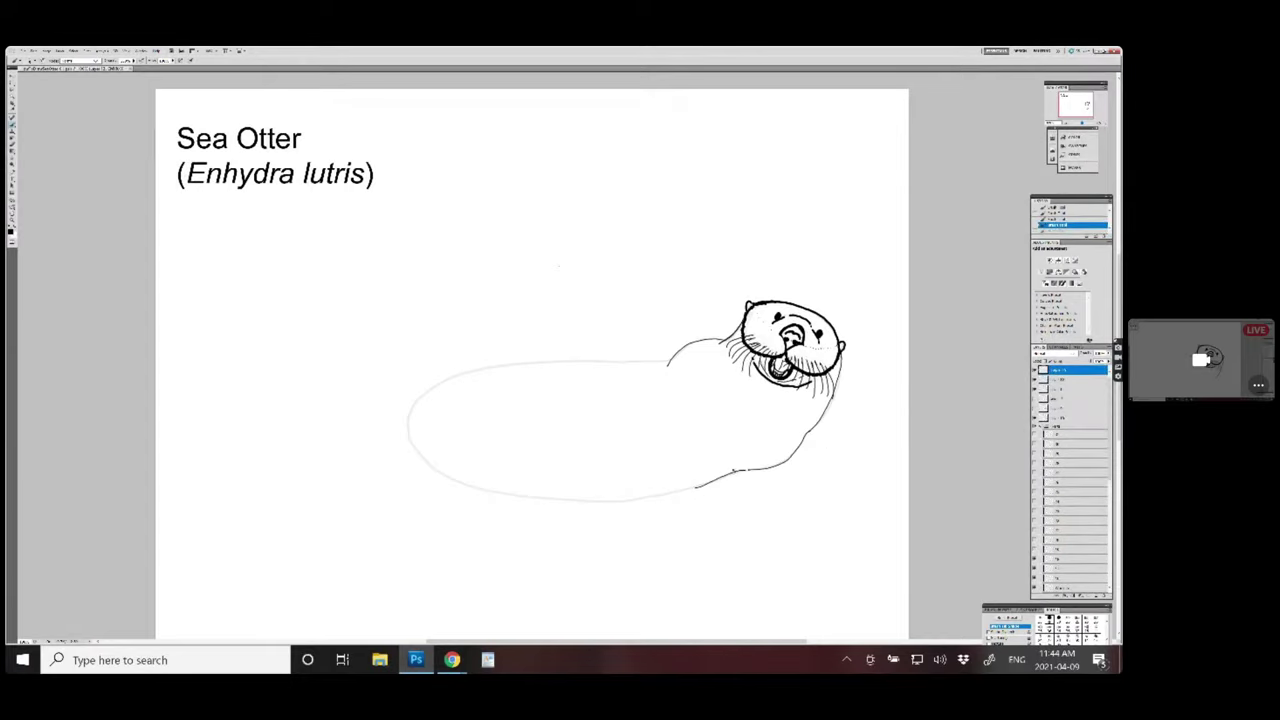
pyautogui.hotkey('ctrl', 'shift', 'z')
pyautogui.moveTo(732, 472)
pyautogui.mouseDown()
pyautogui.moveTo(581, 500)
pyautogui.moveTo(507, 494)
pyautogui.moveTo(459, 484)
pyautogui.moveTo(405, 434)
pyautogui.moveTo(408, 406)
pyautogui.moveTo(463, 373)
pyautogui.moveTo(655, 362)
pyautogui.mouseUp()
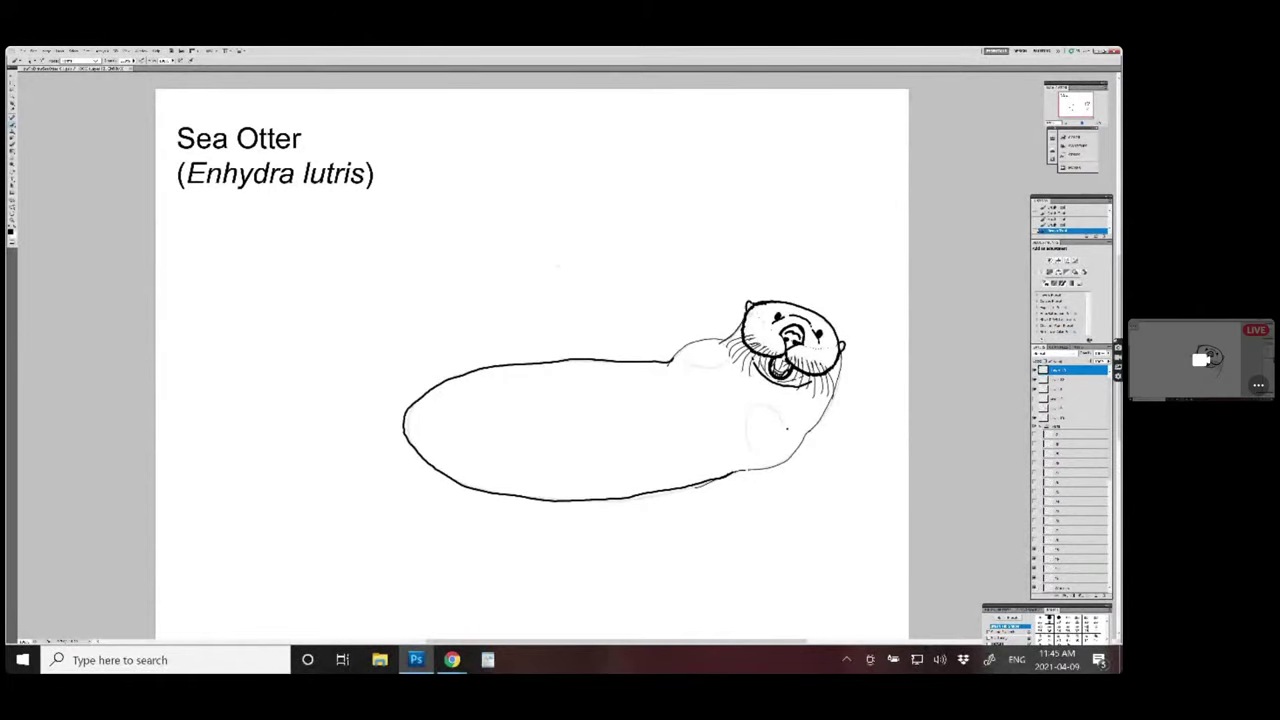
# - Ink the rounded outlines of both front paws over their faint guides
pyautogui.rightClick(789, 430)
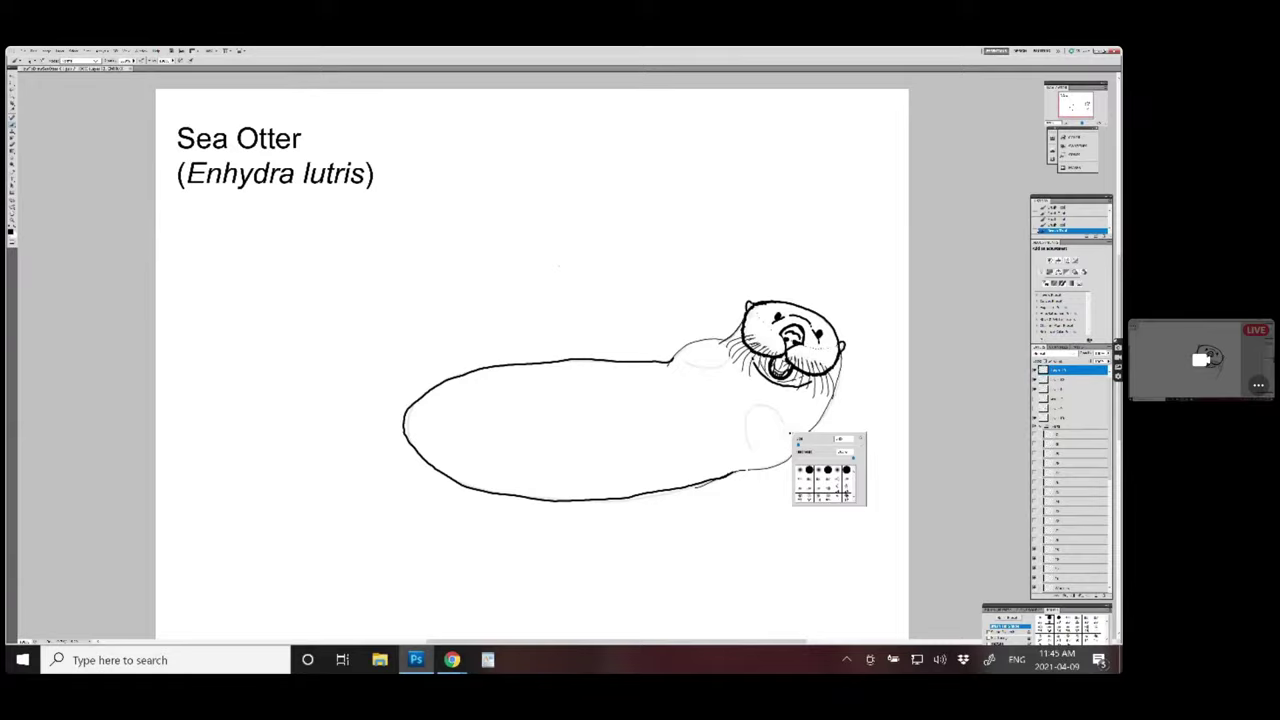
pyautogui.press('Escape')
pyautogui.moveTo(774, 404)
pyautogui.mouseDown()
pyautogui.moveTo(747, 408)
pyautogui.moveTo(747, 455)
pyautogui.mouseUp()
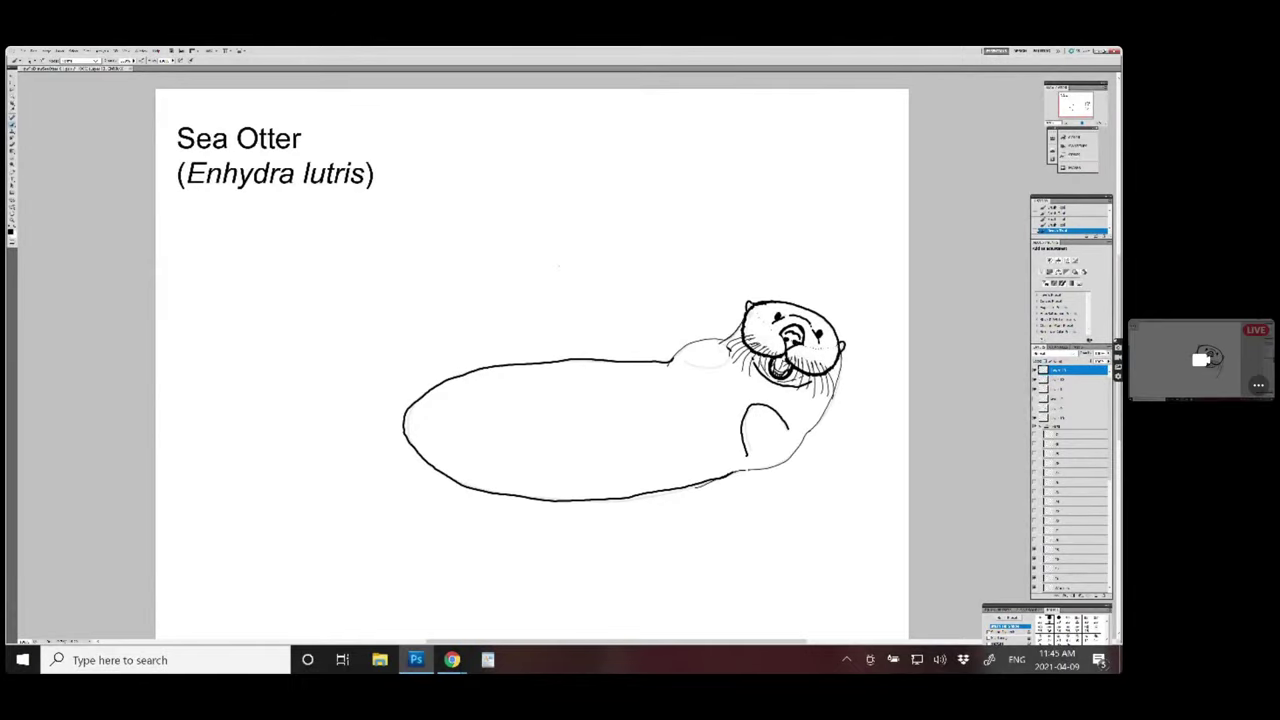
pyautogui.moveTo(733, 353)
pyautogui.mouseDown()
pyautogui.moveTo(727, 367)
pyautogui.moveTo(682, 363)
pyautogui.mouseUp()
pyautogui.rightClick(720, 345)
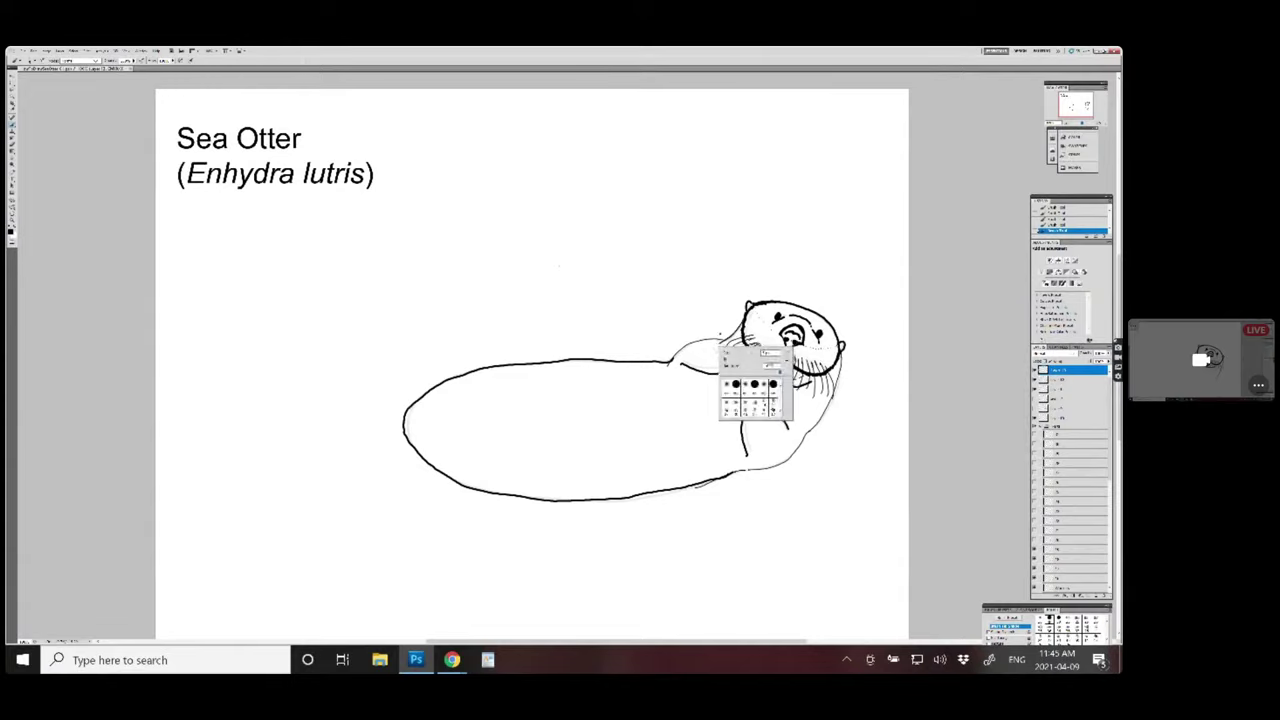
pyautogui.press('Return')
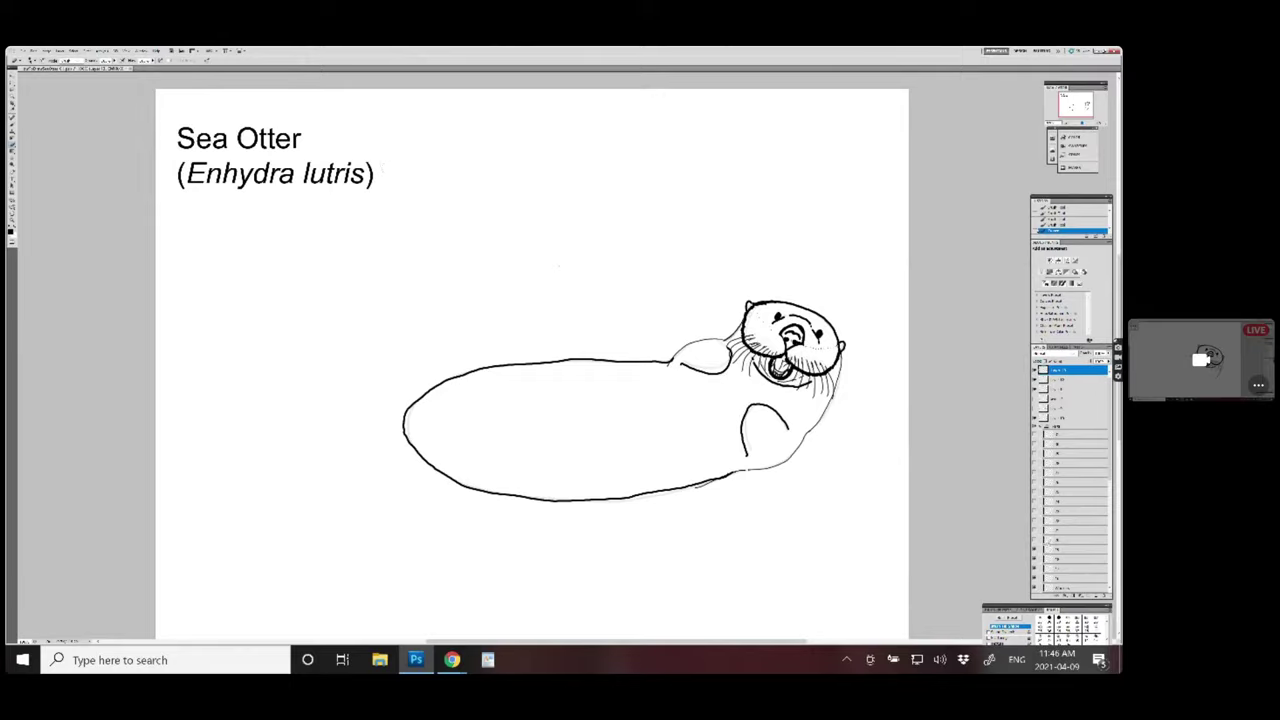
# - Reveal the faint toe guide layer, return to the ink layer, and ink short toe lines on both front paws
pyautogui.click(1072, 539)
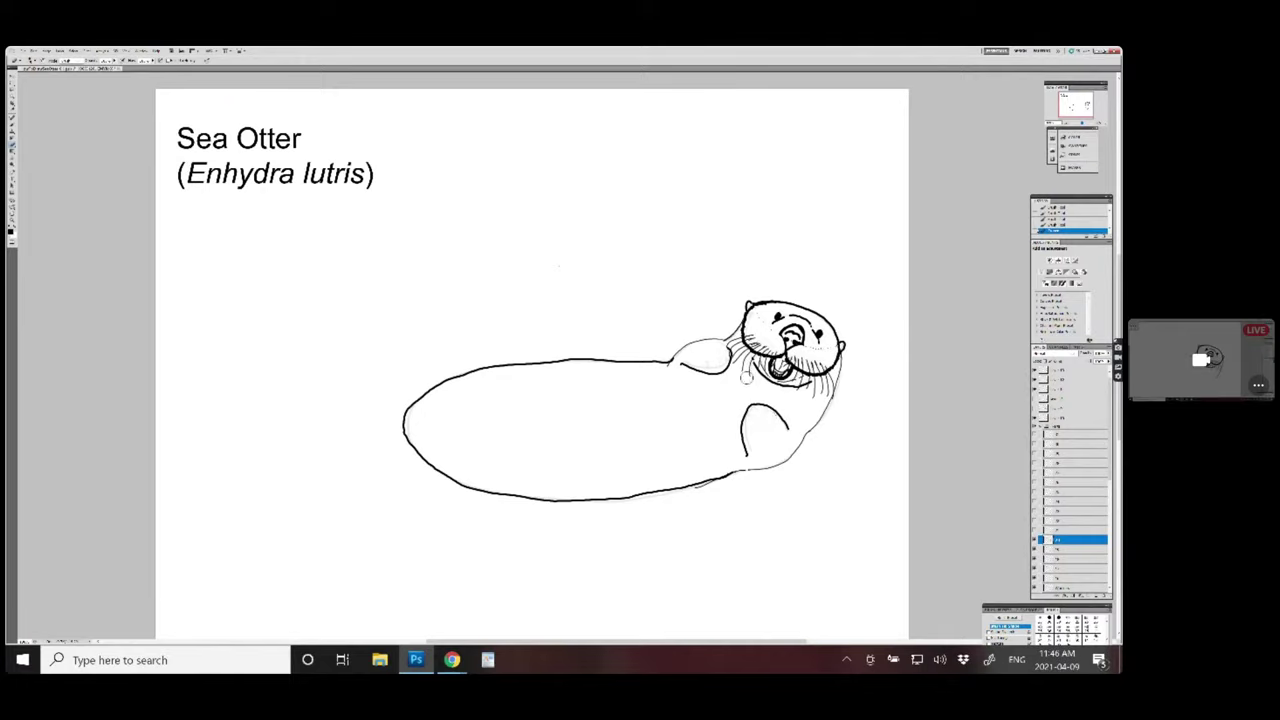
pyautogui.click(13, 128)
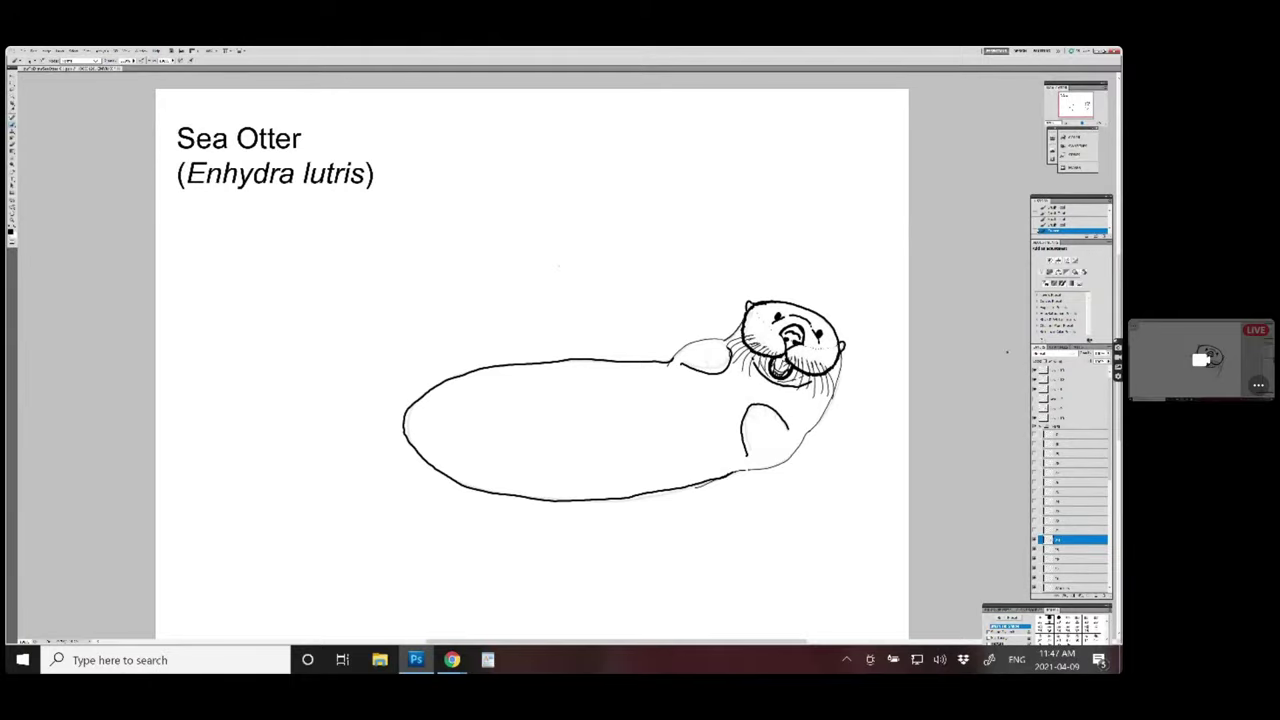
pyautogui.click(1068, 370)
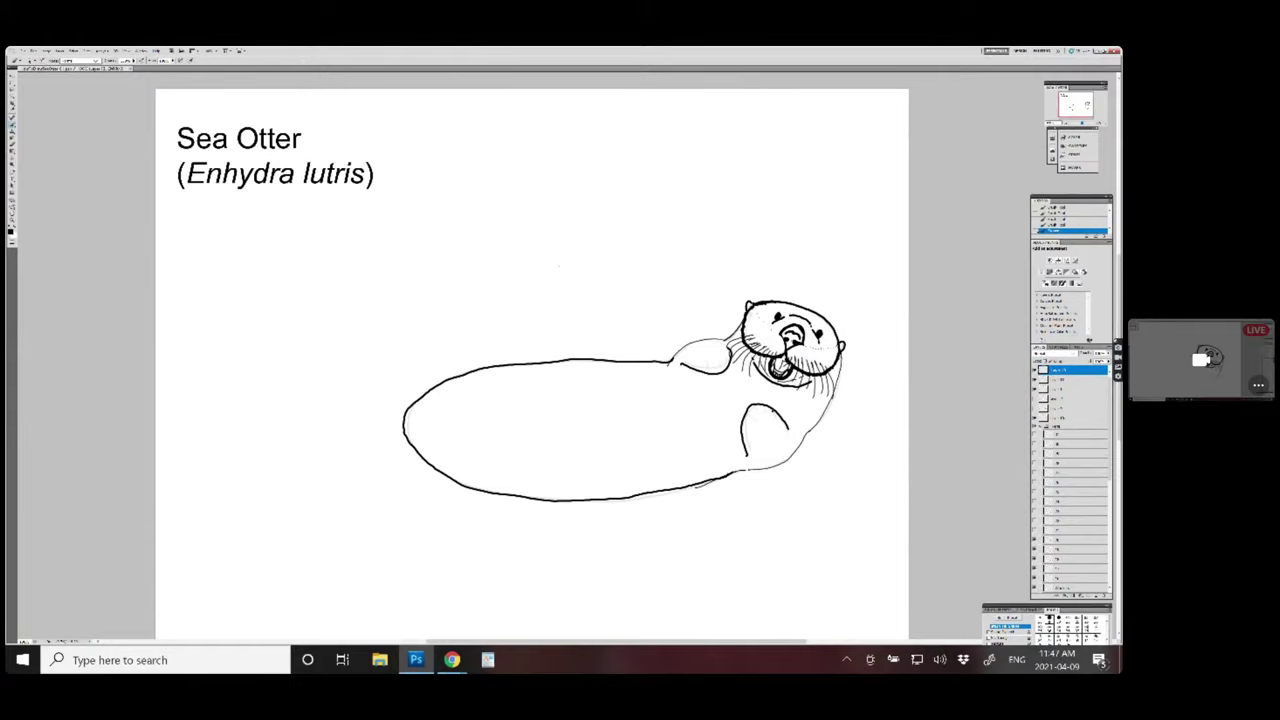
pyautogui.hotkey('ctrl', '+')
pyautogui.hotkey('ctrl', '+')
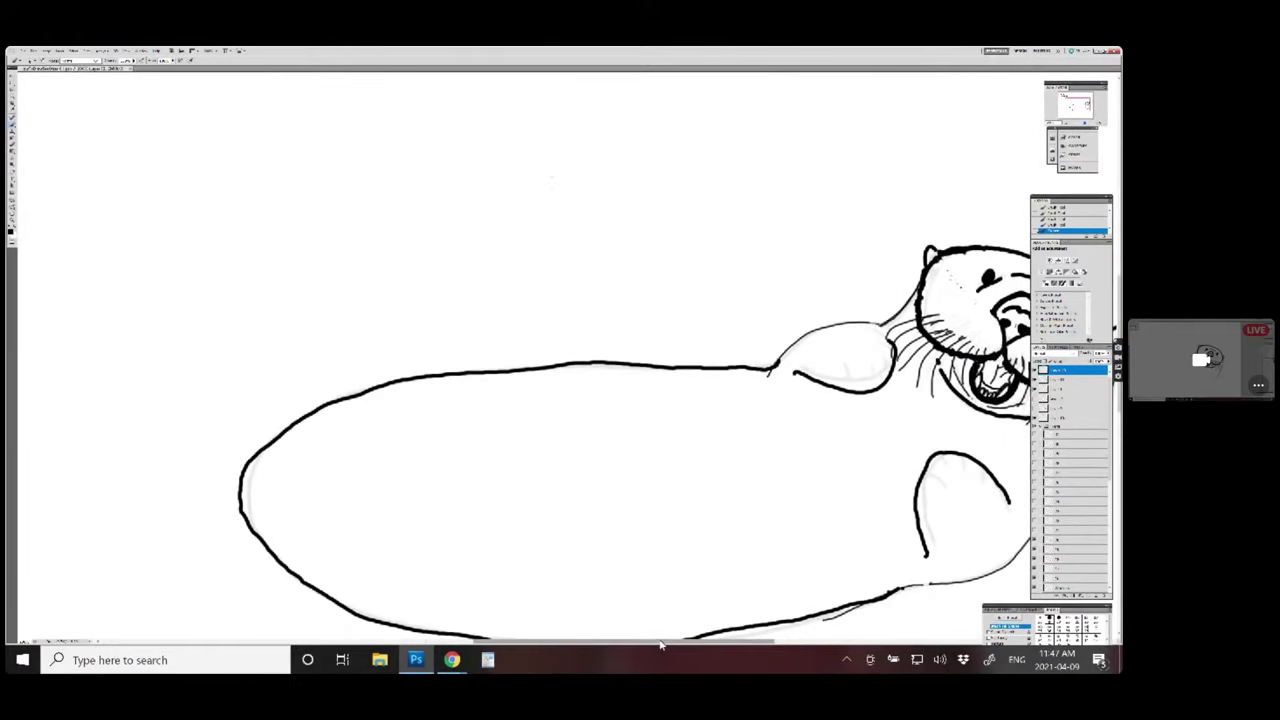
pyautogui.moveTo(663, 642); pyautogui.dragTo(719, 648)
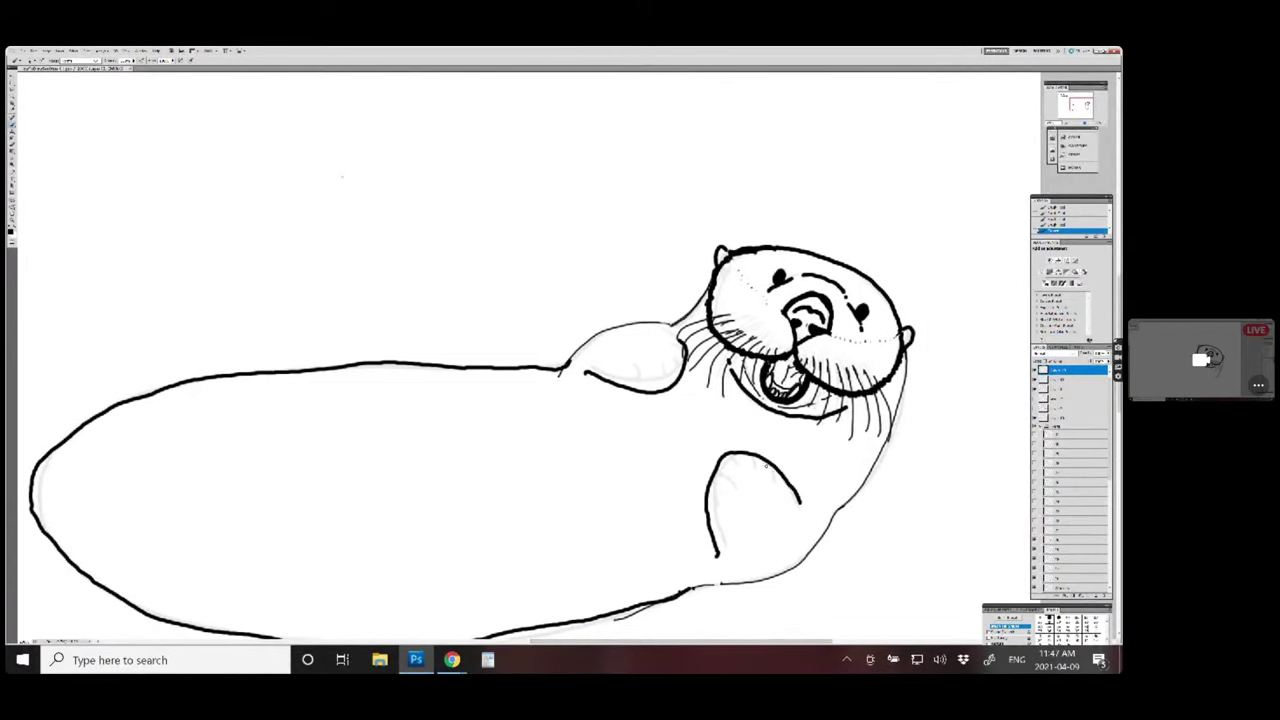
pyautogui.moveTo(763, 459)
pyautogui.mouseDown()
pyautogui.moveTo(777, 483)
pyautogui.moveTo(731, 457)
pyautogui.moveTo(720, 476)
pyautogui.moveTo(740, 493)
pyautogui.mouseUp()
pyautogui.moveTo(672, 342)
pyautogui.mouseDown()
pyautogui.moveTo(683, 373)
pyautogui.moveTo(640, 390)
pyautogui.mouseUp()
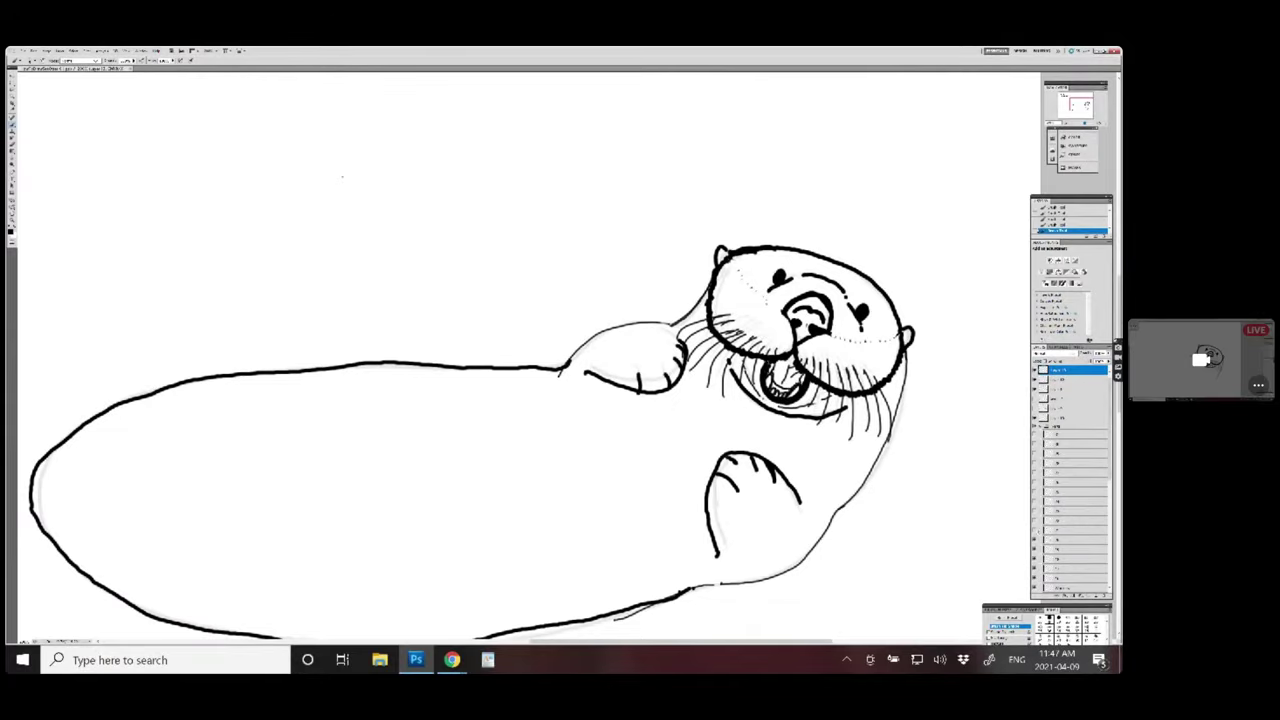
# - Reveal the faint thigh guide layer, return to the ink layer, and ink the lower and upper thigh curves at the body's rear end
pyautogui.click(1075, 529)
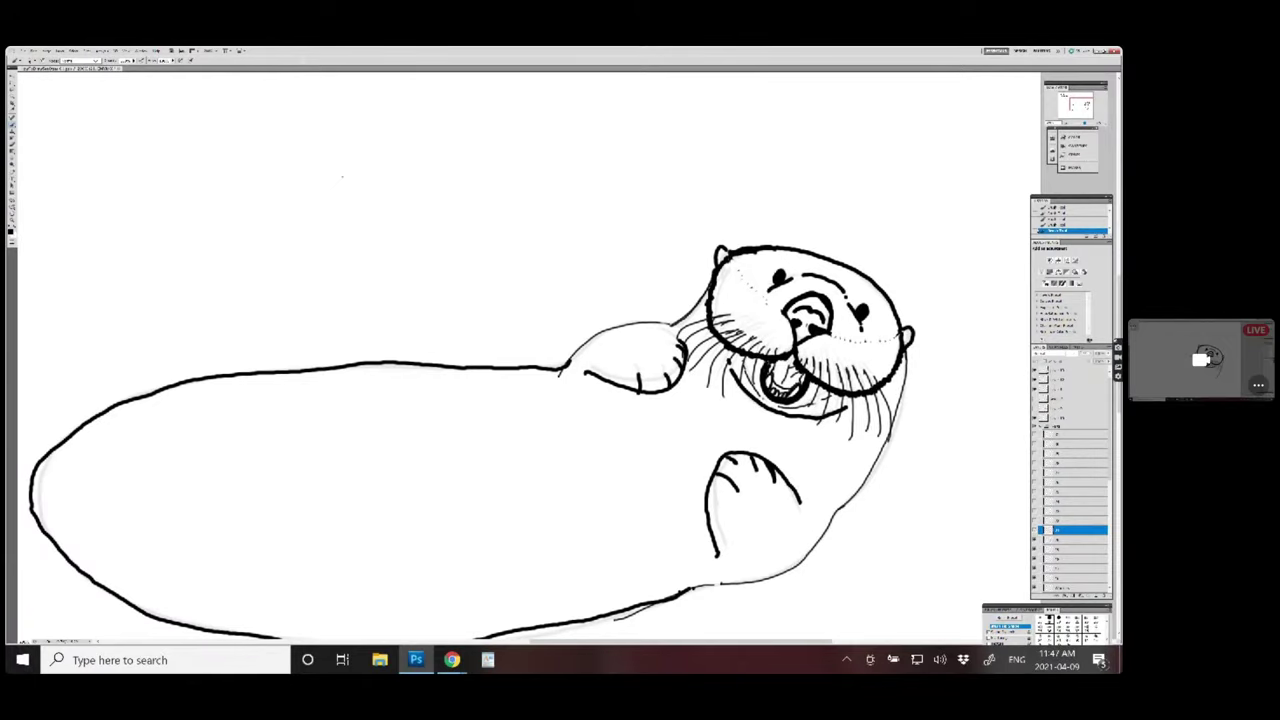
pyautogui.click(1065, 370)
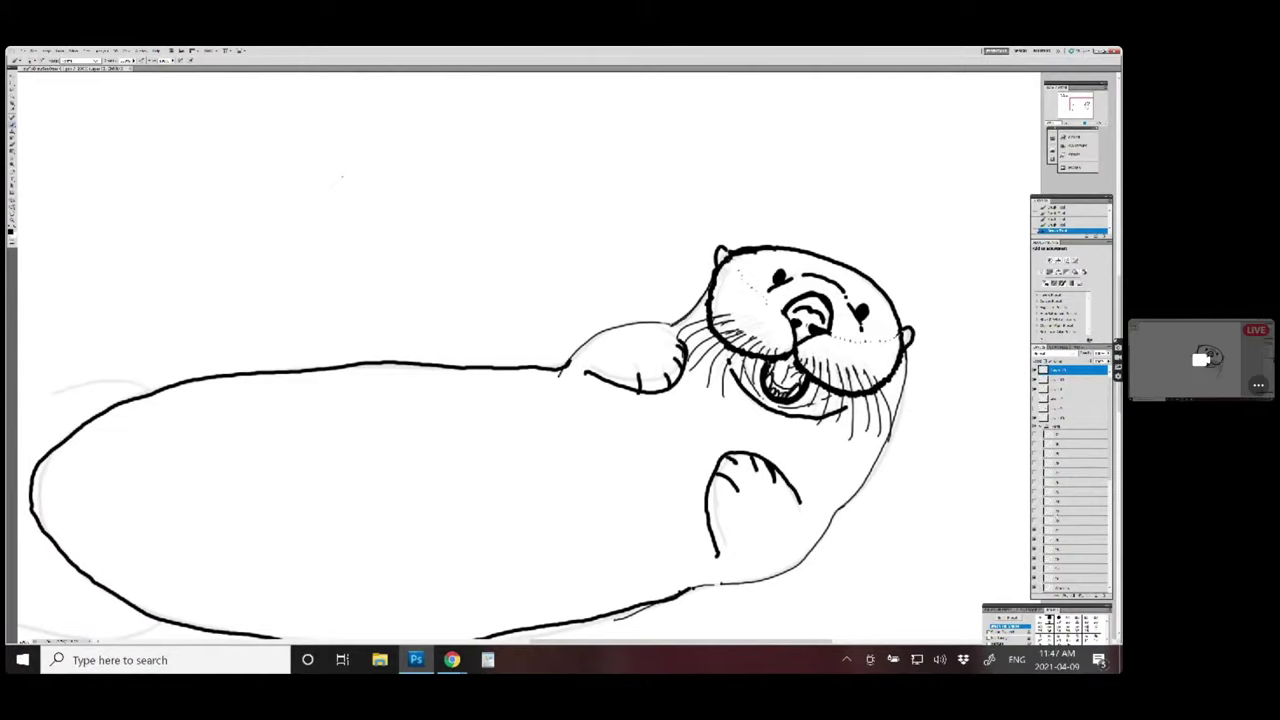
pyautogui.hotkey('ctrl', '-')
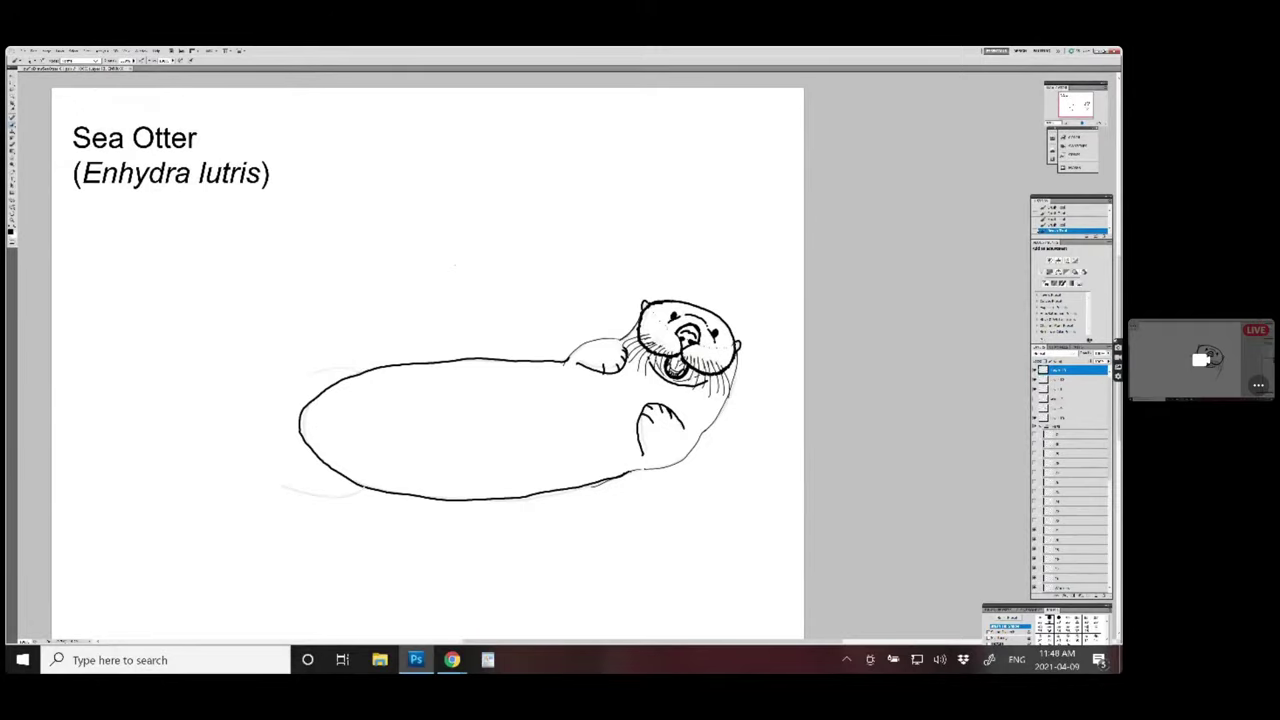
pyautogui.rightClick(360, 490)
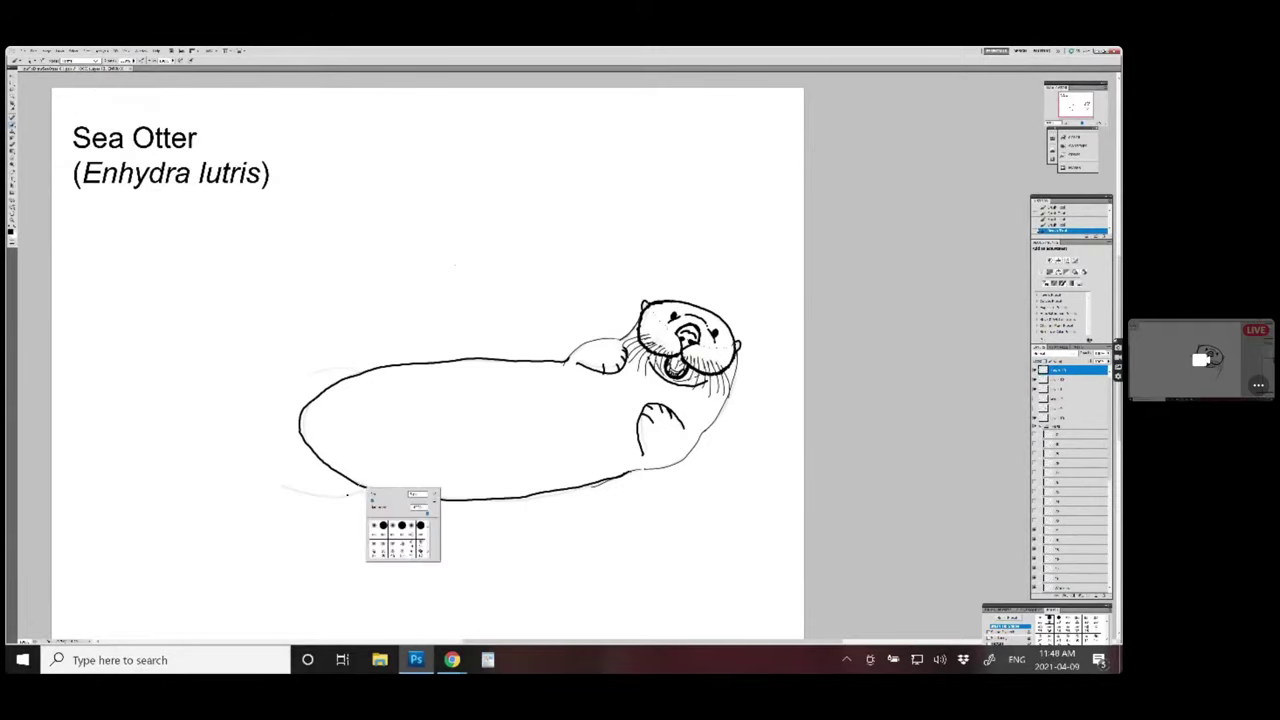
pyautogui.press('Escape')
pyautogui.moveTo(358, 493); pyautogui.dragTo(277, 484)
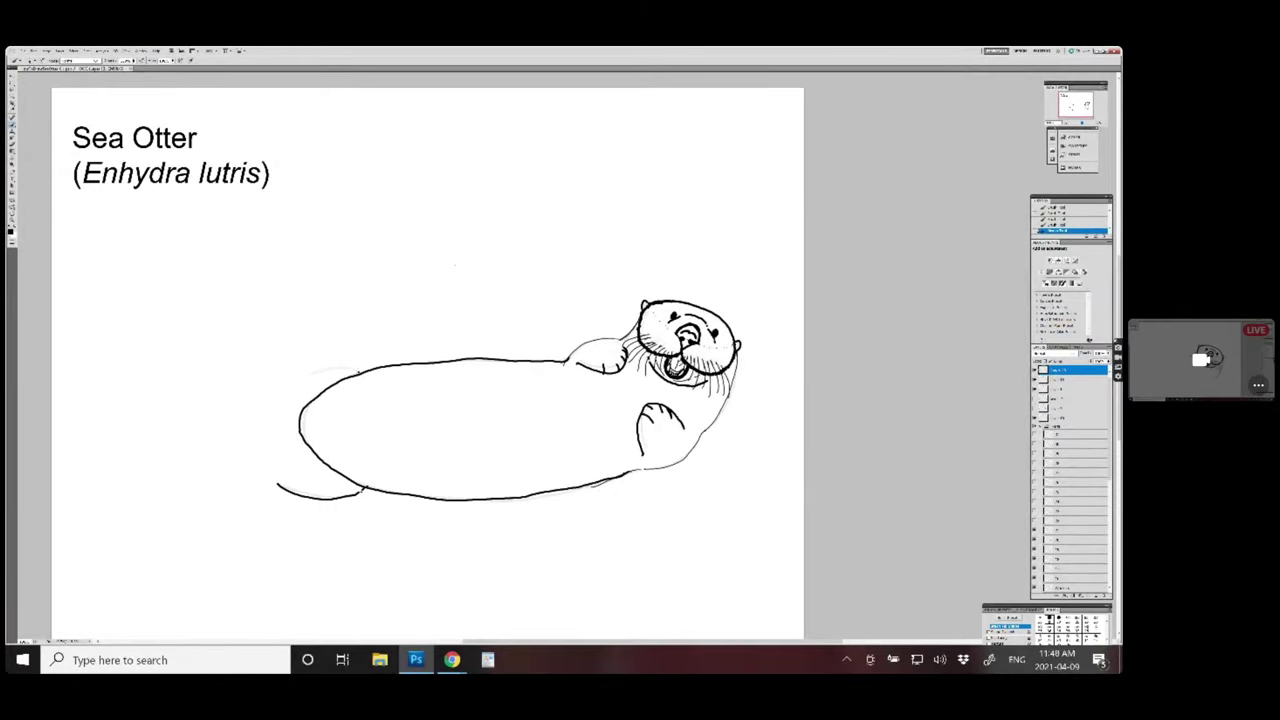
pyautogui.rightClick(358, 372)
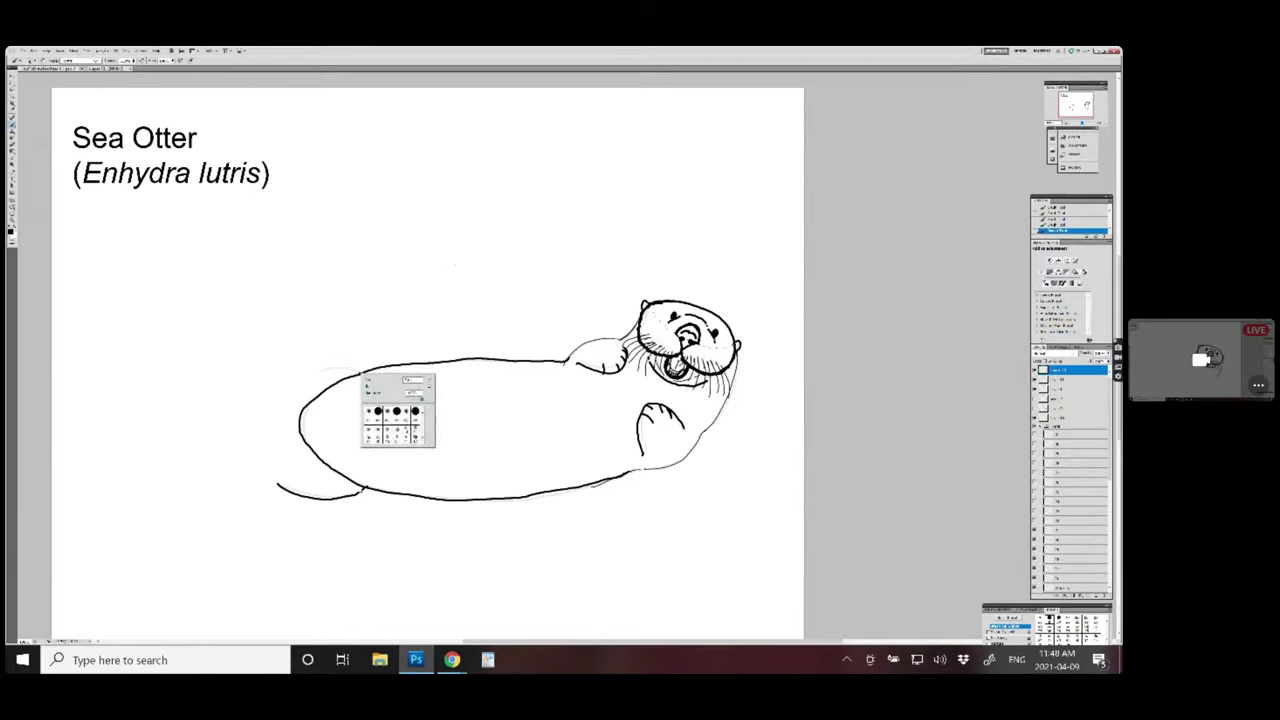
pyautogui.moveTo(356, 370); pyautogui.dragTo(298, 376)
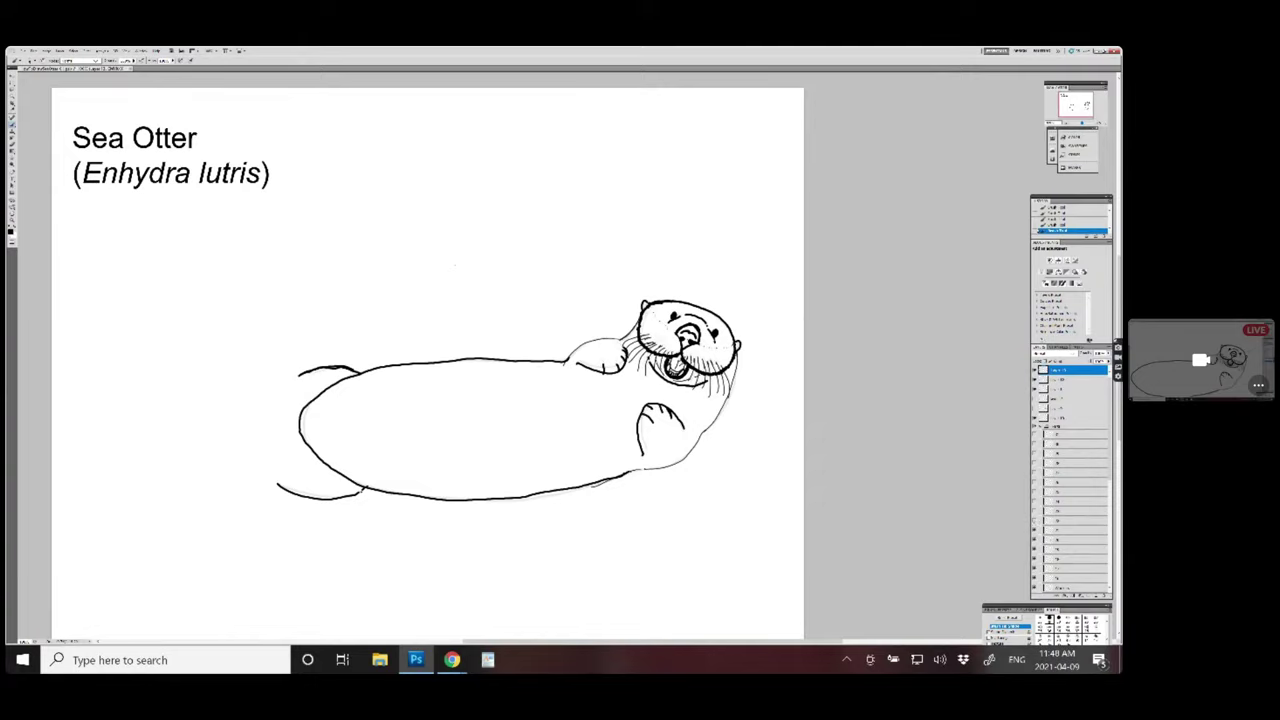
# - Ink the four-sided shin segment of the upper hind leg
pyautogui.moveTo(262, 342); pyautogui.dragTo(300, 405)
pyautogui.moveTo(297, 403)
pyautogui.mouseDown()
pyautogui.moveTo(262, 381)
pyautogui.moveTo(261, 335)
pyautogui.moveTo(298, 348)
pyautogui.moveTo(307, 398)
pyautogui.mouseUp()
# - Draw temporary pointer marks beside the upper hind leg's shin, and erase them
pyautogui.moveTo(187, 360); pyautogui.dragTo(255, 404)
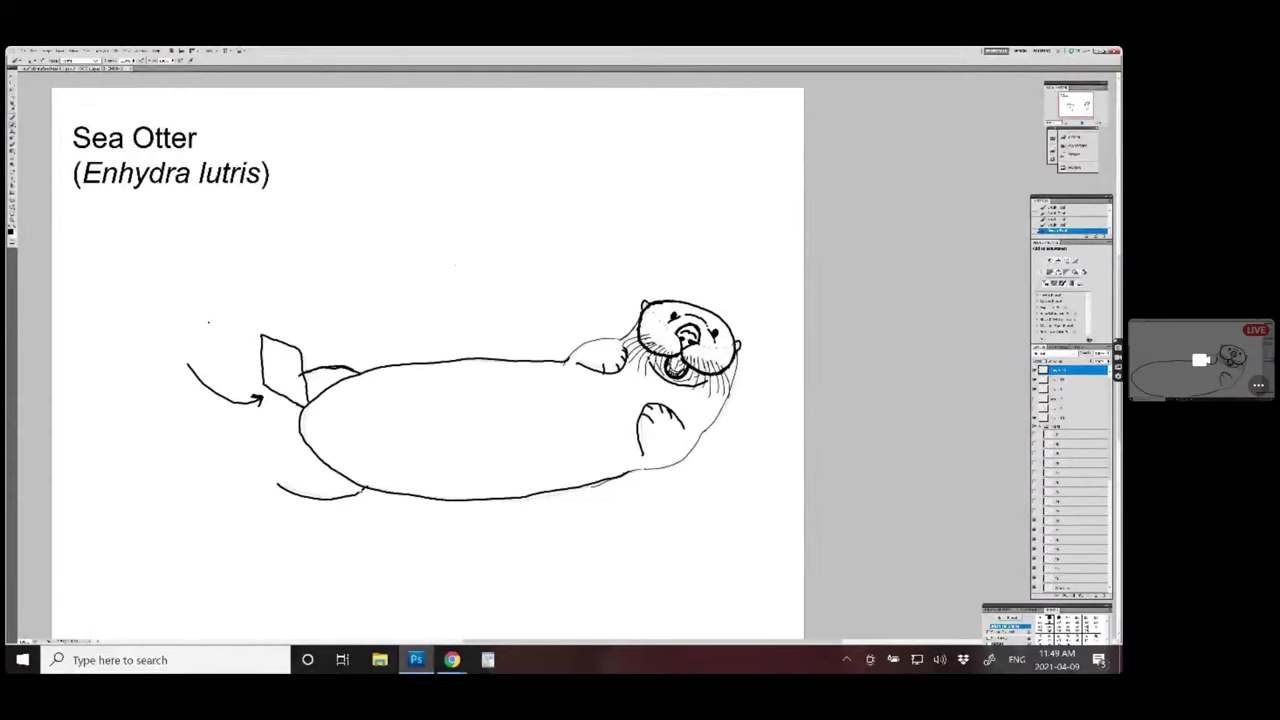
pyautogui.moveTo(198, 321); pyautogui.dragTo(246, 347)
pyautogui.moveTo(246, 347); pyautogui.dragTo(238, 378)
pyautogui.click(14, 149)
pyautogui.moveTo(238, 322)
pyautogui.mouseDown()
pyautogui.moveTo(242, 368)
pyautogui.moveTo(236, 346)
pyautogui.moveTo(190, 316)
pyautogui.moveTo(183, 360)
pyautogui.moveTo(240, 406)
pyautogui.mouseUp()
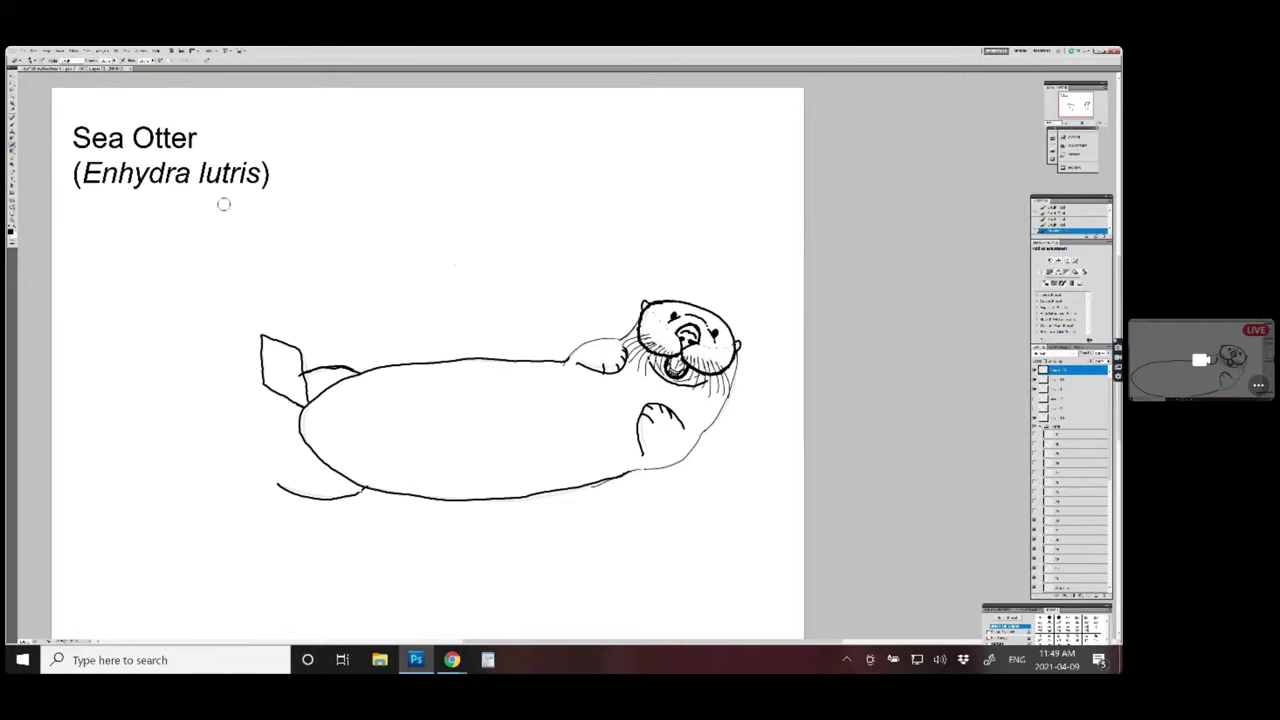
# - Switch back to the brush and ink the lower hind leg's shin and the outlines of both hind feet over the guides
pyautogui.click(14, 128)
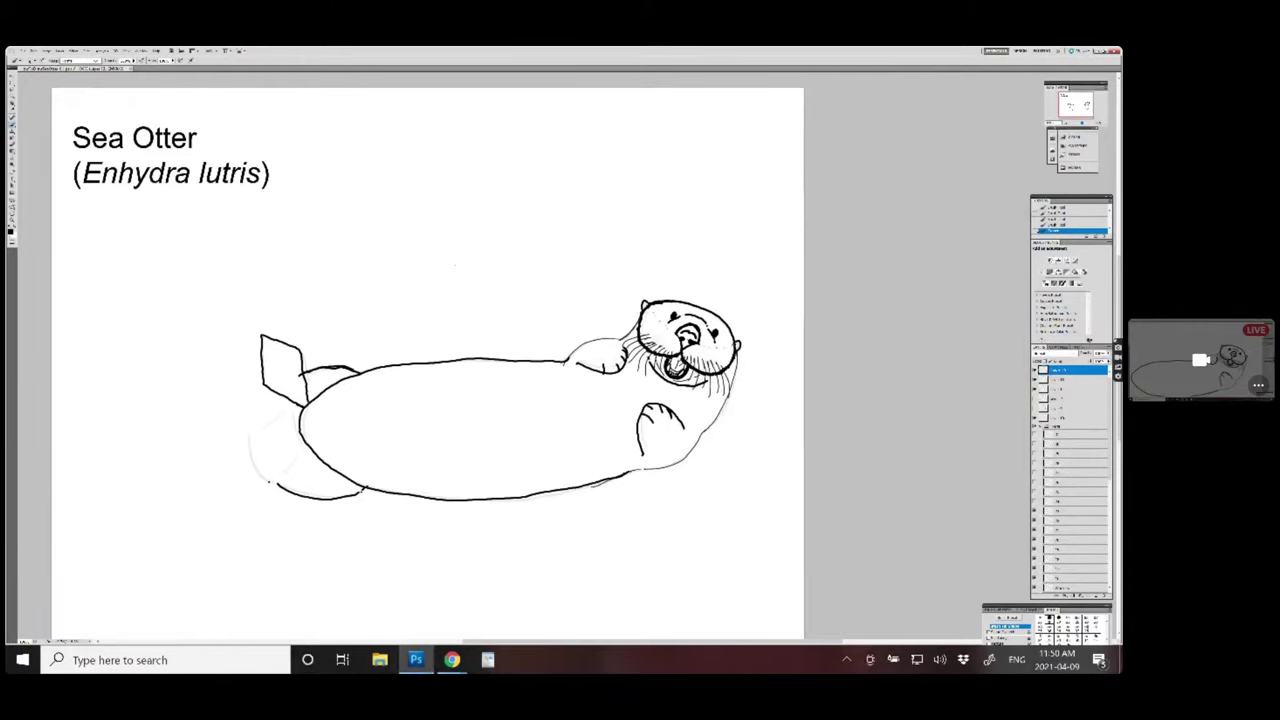
pyautogui.moveTo(267, 480)
pyautogui.mouseDown()
pyautogui.moveTo(245, 444)
pyautogui.moveTo(288, 410)
pyautogui.moveTo(300, 450)
pyautogui.moveTo(269, 485)
pyautogui.moveTo(272, 465)
pyautogui.mouseUp()
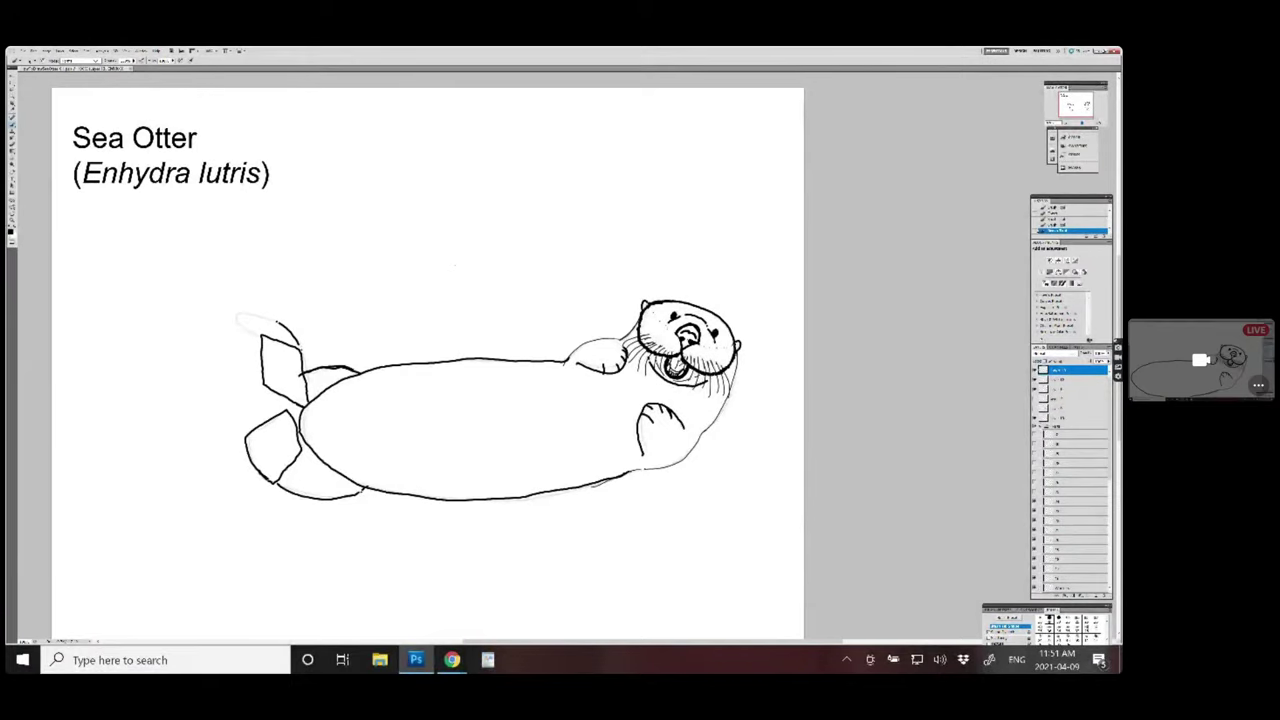
pyautogui.moveTo(277, 323); pyautogui.dragTo(242, 309)
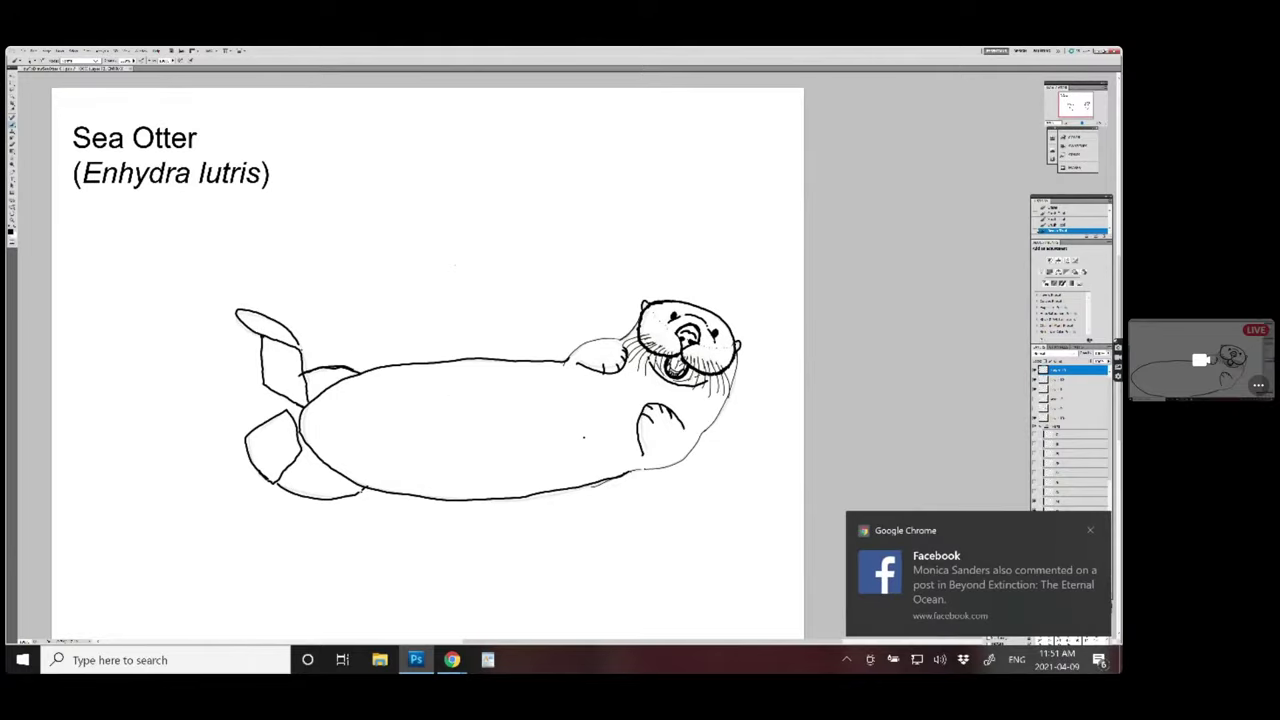
pyautogui.click(1090, 530)
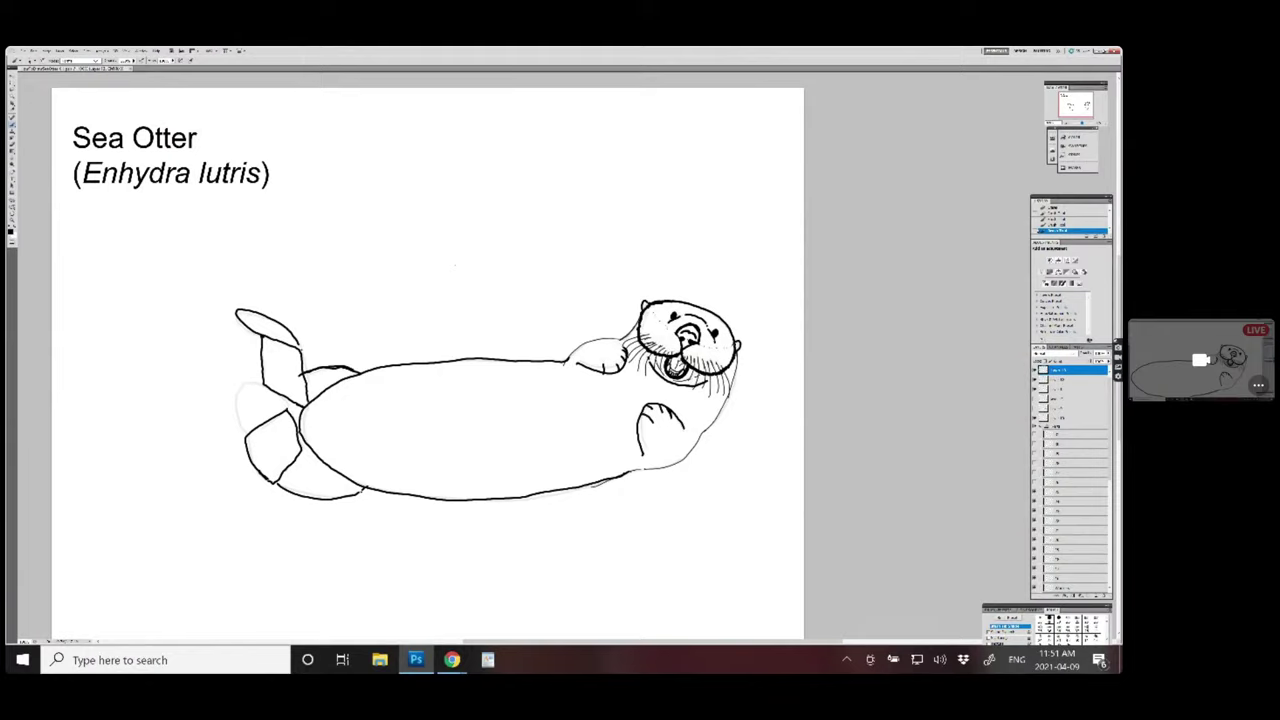
pyautogui.moveTo(284, 398)
pyautogui.mouseDown()
pyautogui.moveTo(238, 377)
pyautogui.moveTo(217, 385)
pyautogui.moveTo(224, 418)
pyautogui.mouseUp()
# - Draw two temporary arrows pointing at the lower hind foot, and erase them
pyautogui.moveTo(172, 364); pyautogui.dragTo(207, 390)
pyautogui.moveTo(221, 335); pyautogui.dragTo(247, 361)
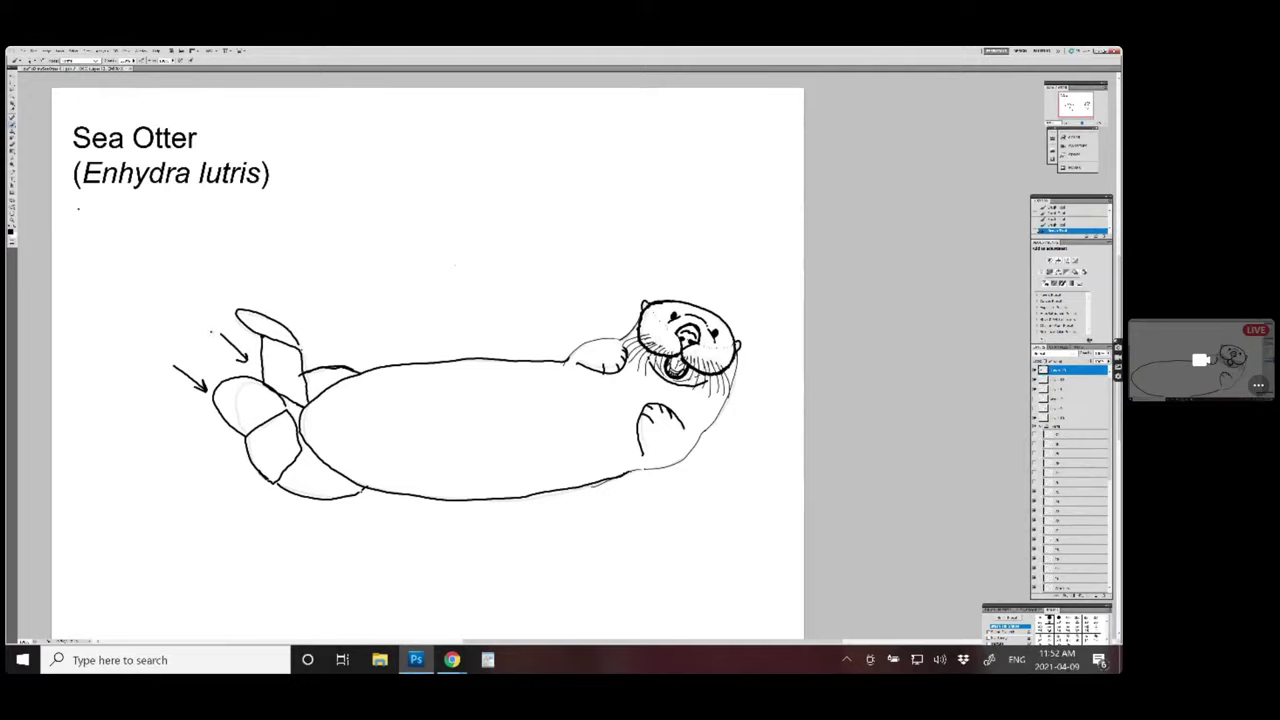
pyautogui.click(12, 146)
pyautogui.moveTo(212, 327)
pyautogui.mouseDown()
pyautogui.moveTo(245, 359)
pyautogui.moveTo(164, 360)
pyautogui.moveTo(203, 391)
pyautogui.moveTo(196, 357)
pyautogui.mouseUp()
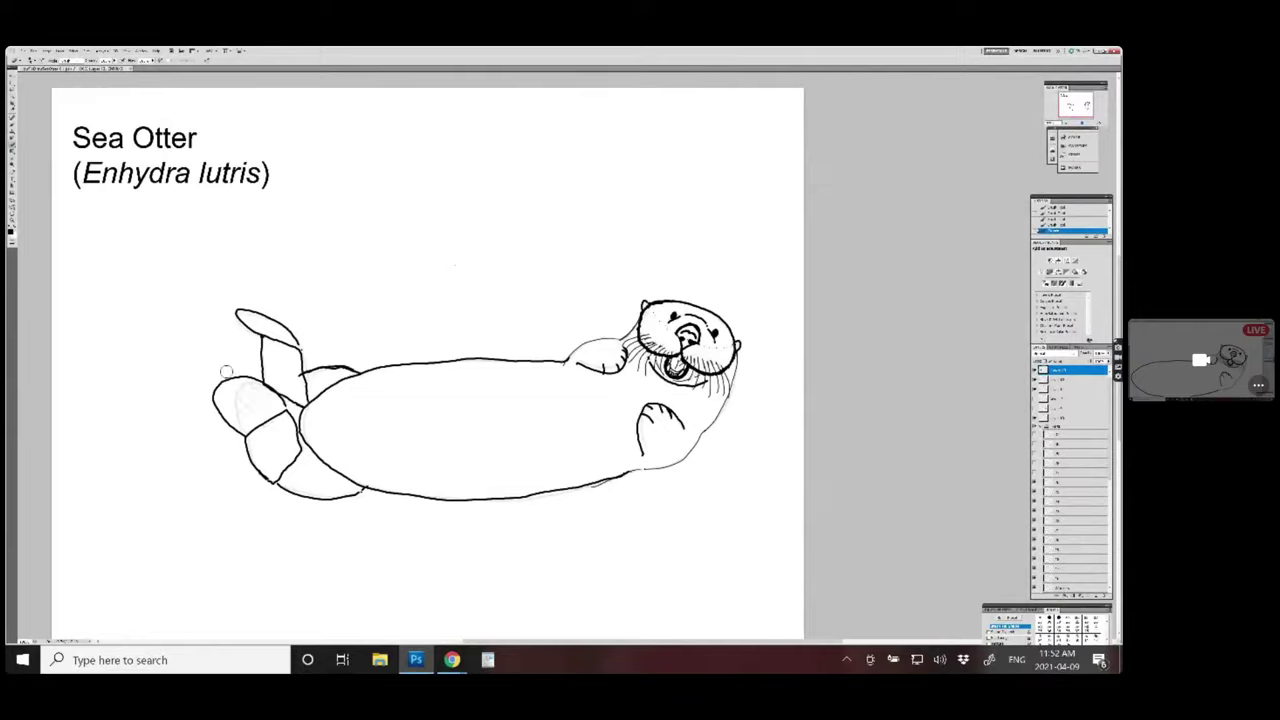
# - Switch back to the brush and ink the toe lines inside the lower hind foot, undoing the misplaced stroke
pyautogui.click(15, 126)
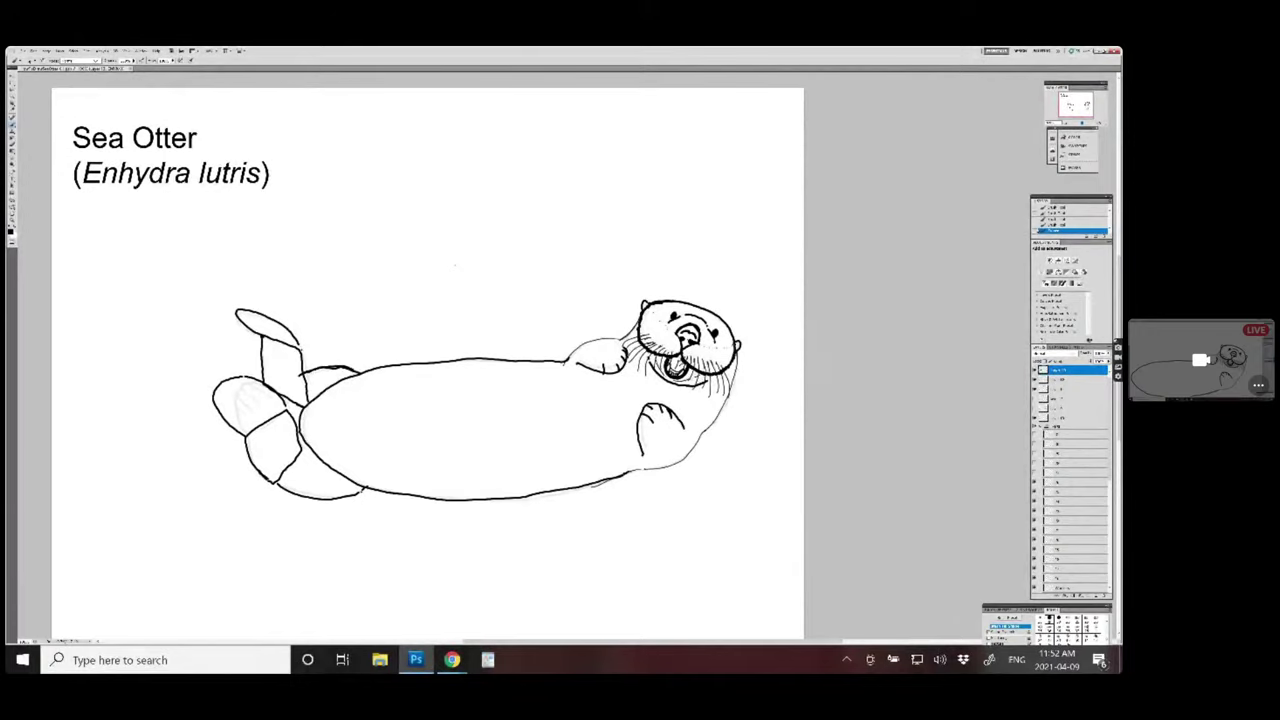
pyautogui.rightClick(243, 377)
pyautogui.press('Escape')
pyautogui.rightClick(244, 378)
pyautogui.press('Escape')
pyautogui.moveTo(250, 388)
pyautogui.mouseDown()
pyautogui.moveTo(264, 378)
pyautogui.moveTo(247, 389)
pyautogui.moveTo(262, 406)
pyautogui.moveTo(239, 377)
pyautogui.moveTo(252, 408)
pyautogui.moveTo(220, 386)
pyautogui.moveTo(252, 414)
pyautogui.moveTo(236, 402)
pyautogui.mouseUp()
pyautogui.hotkey('ctrl', 'z')
pyautogui.rightClick(246, 374)
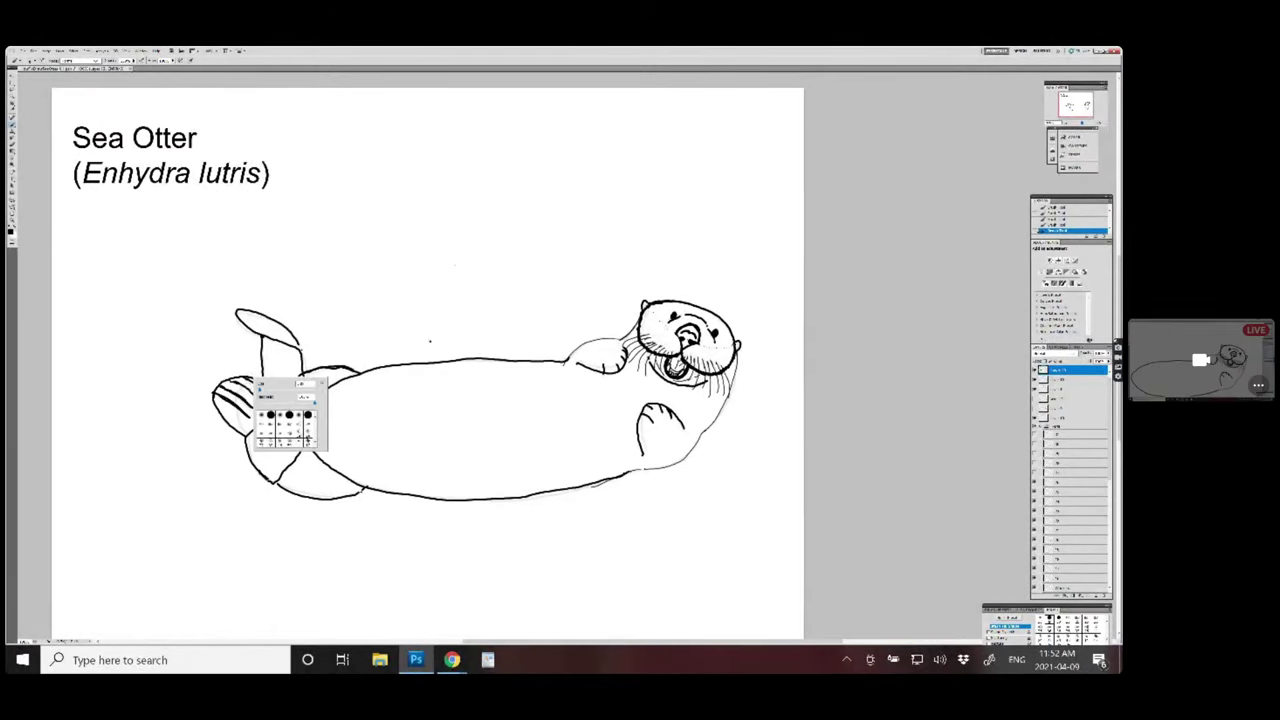
pyautogui.press('Escape')
# - Ink small claws along the lower hind foot's tip and curved toe lines inside the upper hind foot
pyautogui.scroll(2, 430, 343)
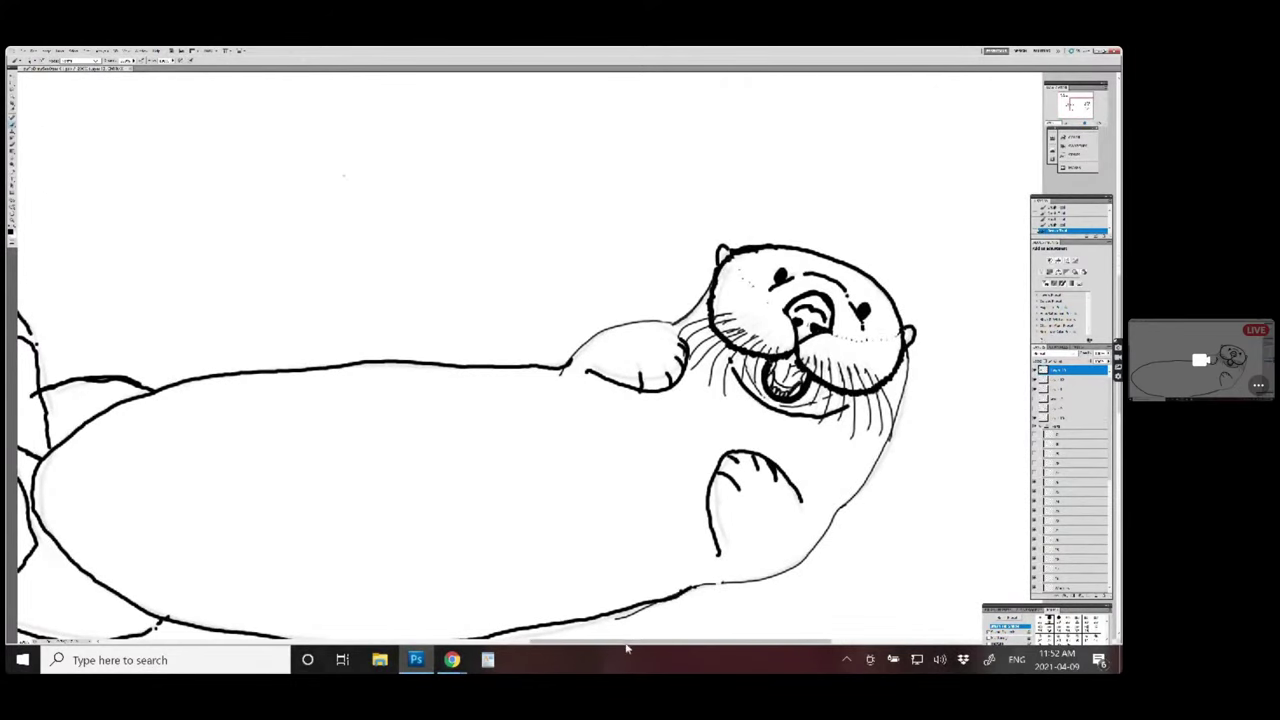
pyautogui.moveTo(624, 645); pyautogui.dragTo(510, 644)
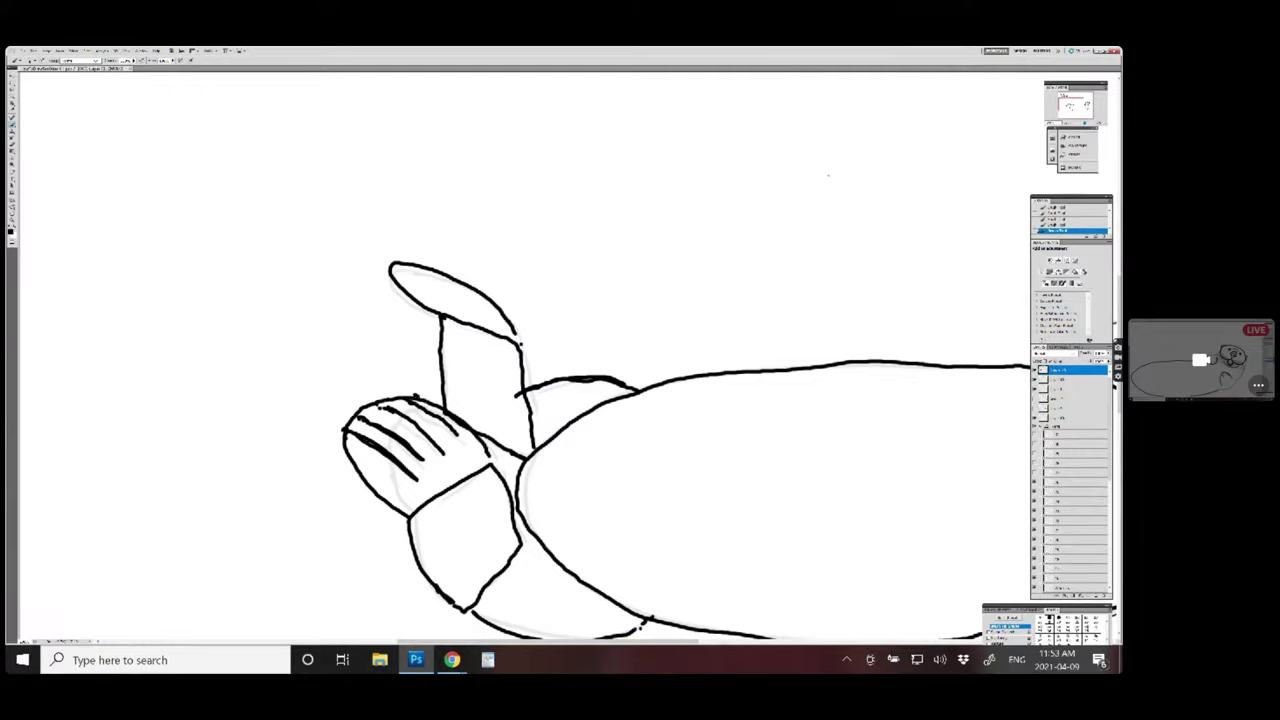
pyautogui.moveTo(379, 403)
pyautogui.mouseDown()
pyautogui.moveTo(391, 393)
pyautogui.moveTo(355, 405)
pyautogui.moveTo(338, 438)
pyautogui.mouseUp()
pyautogui.moveTo(404, 279); pyautogui.dragTo(450, 297)
pyautogui.moveTo(416, 296)
pyautogui.mouseDown()
pyautogui.moveTo(440, 288)
pyautogui.moveTo(472, 302)
pyautogui.mouseUp()
pyautogui.moveTo(401, 292)
pyautogui.mouseDown()
pyautogui.moveTo(423, 275)
pyautogui.moveTo(462, 286)
pyautogui.moveTo(398, 268)
pyautogui.moveTo(414, 265)
pyautogui.mouseUp()
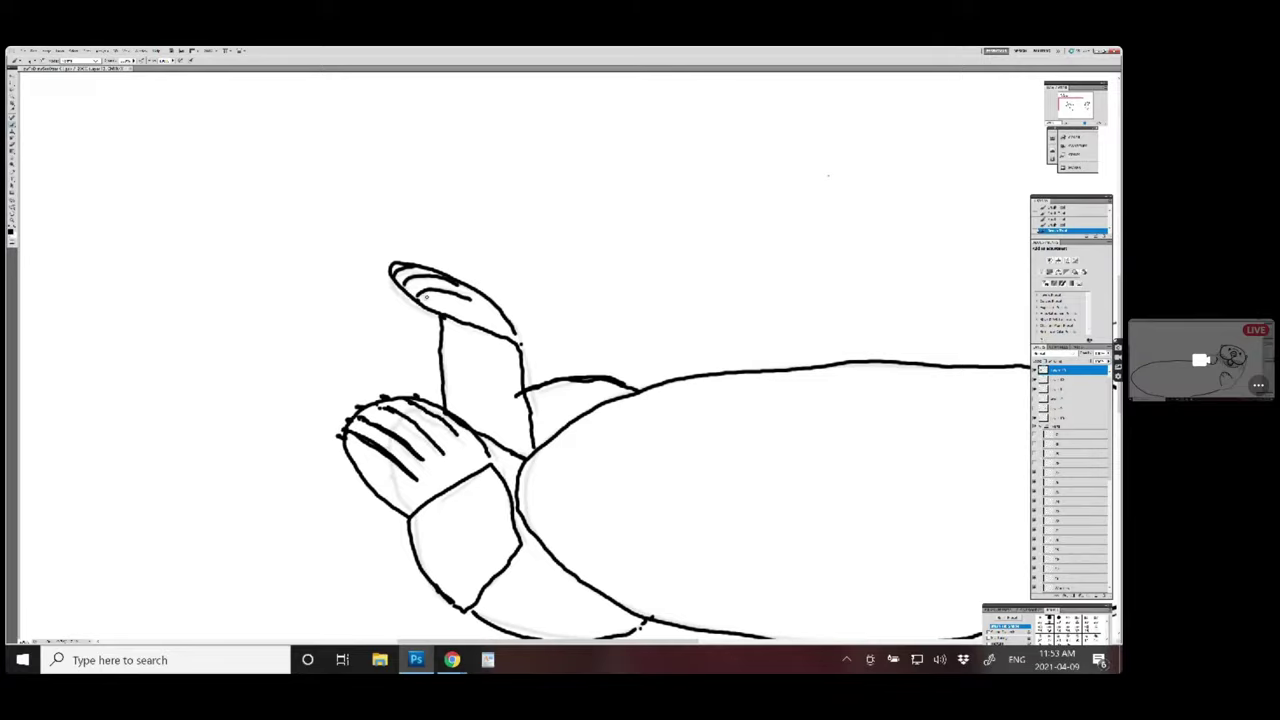
# - Ink small dark marks at the toe ends of the upper hind foot, point them out with temporary arrows, and erase the arrows
pyautogui.moveTo(423, 294)
pyautogui.mouseDown()
pyautogui.moveTo(393, 266)
pyautogui.moveTo(367, 281)
pyautogui.moveTo(407, 318)
pyautogui.mouseUp()
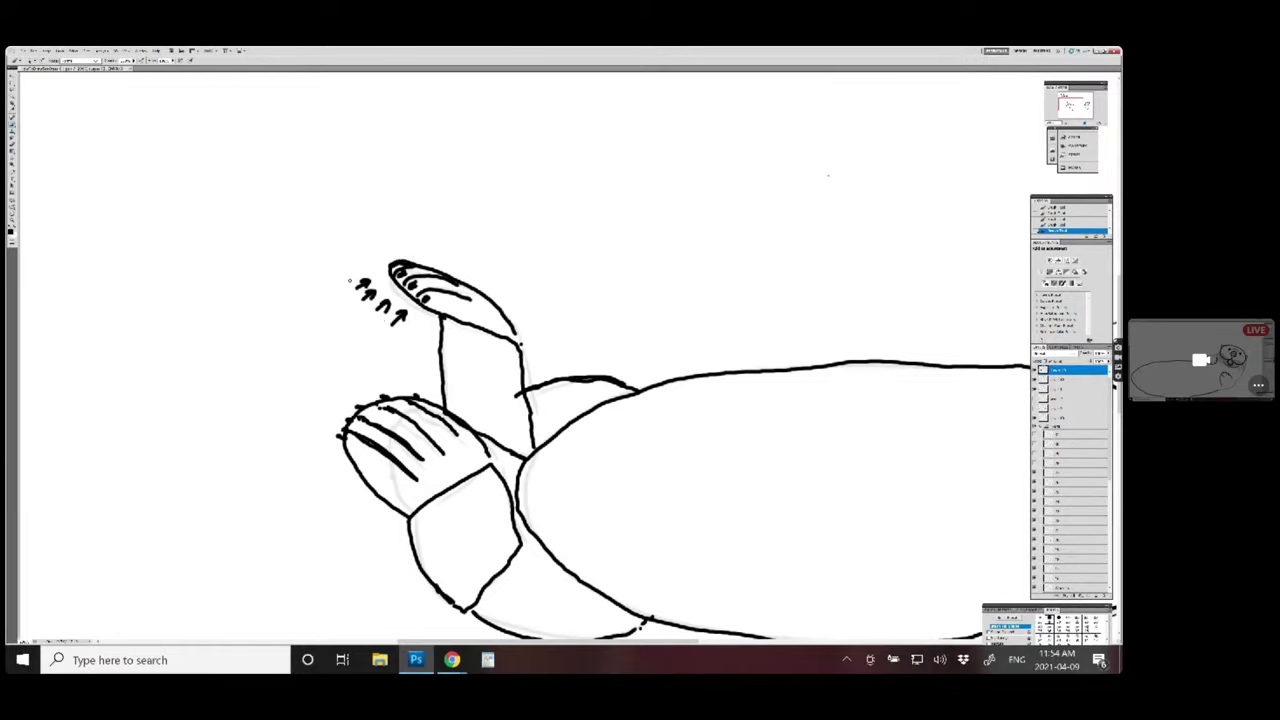
pyautogui.moveTo(350, 288); pyautogui.dragTo(357, 282)
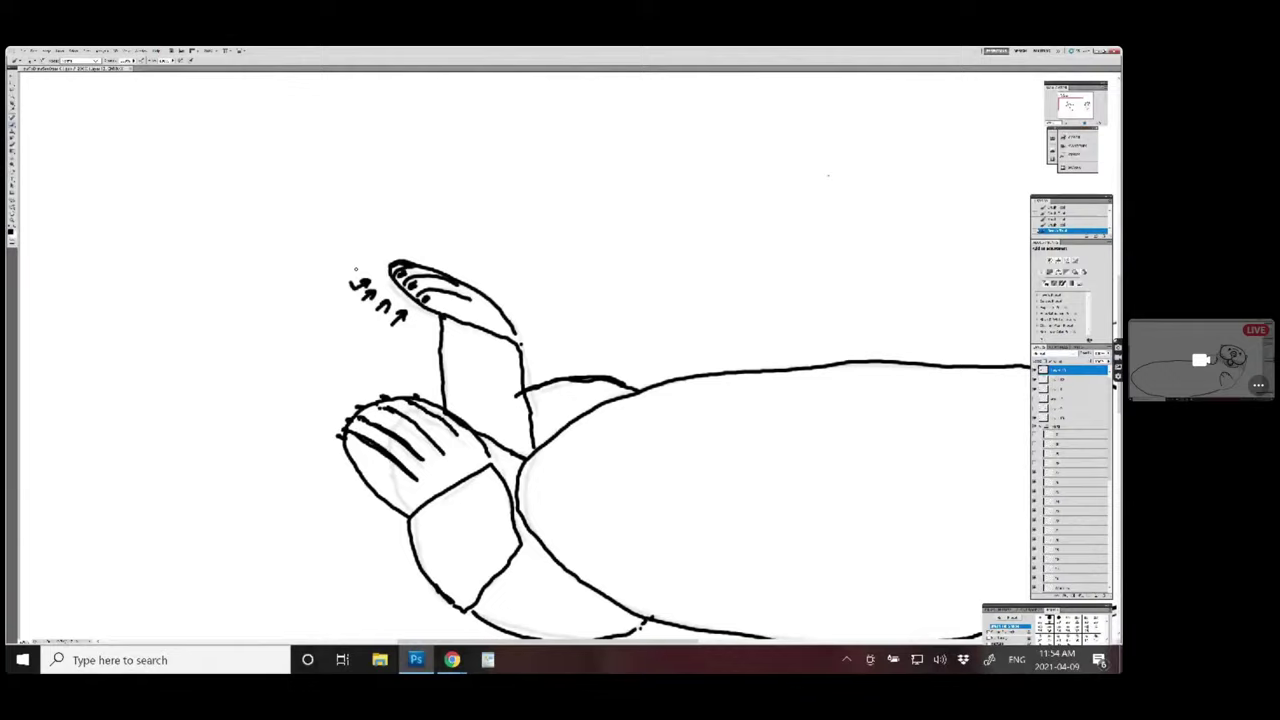
pyautogui.click(13, 147)
pyautogui.moveTo(346, 281); pyautogui.dragTo(400, 317)
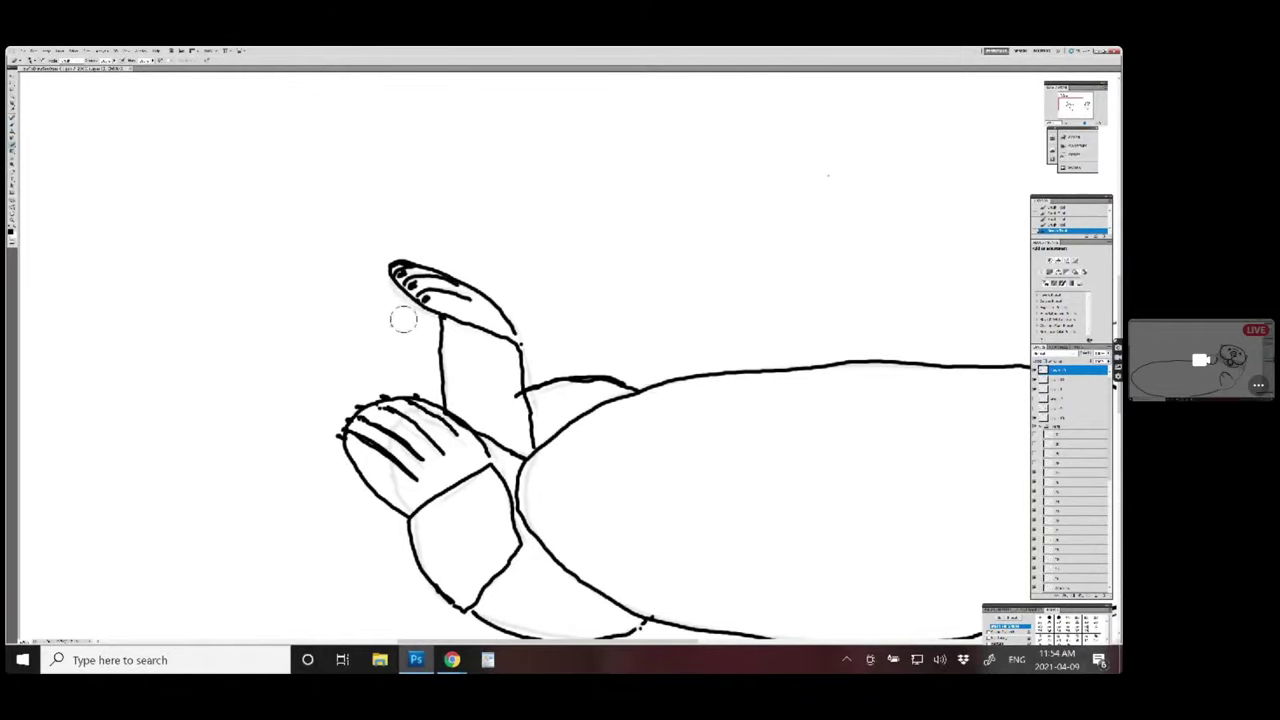
# - Switch back to the brush and ink a long, curved, tapering tail rising behind the lower hind foot
pyautogui.click(13, 128)
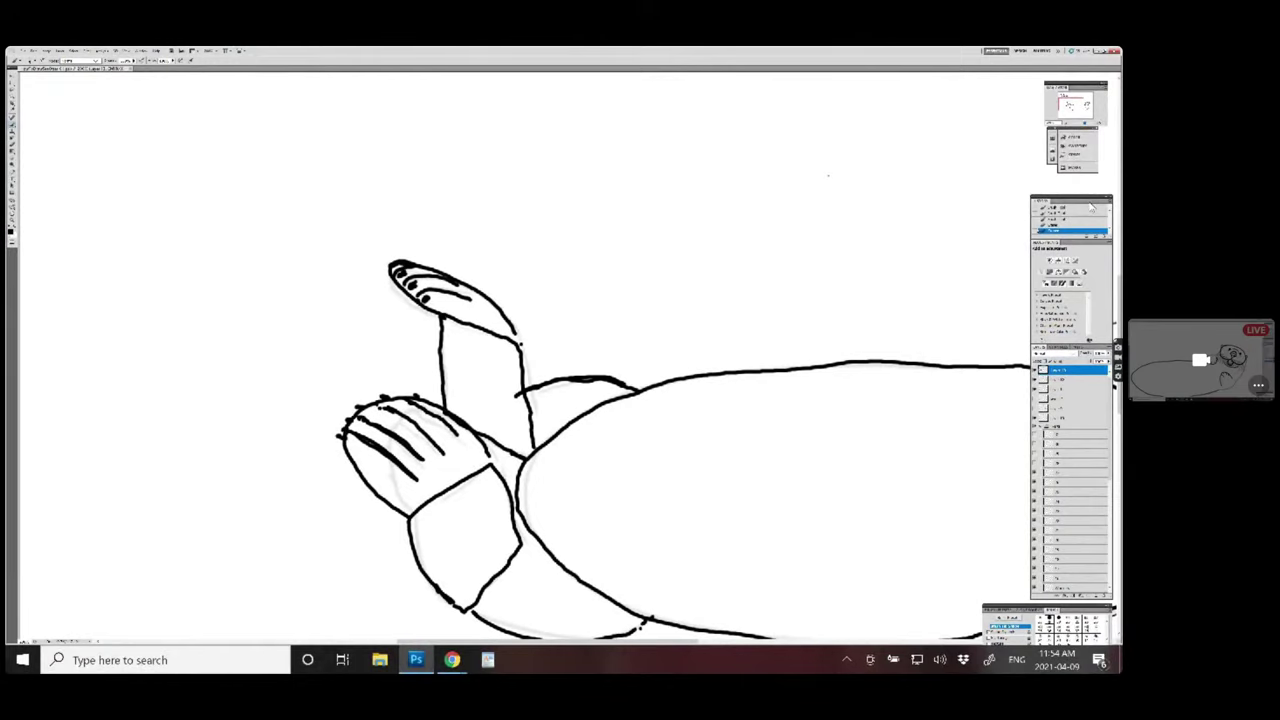
pyautogui.hotkey('ctrl', '0')
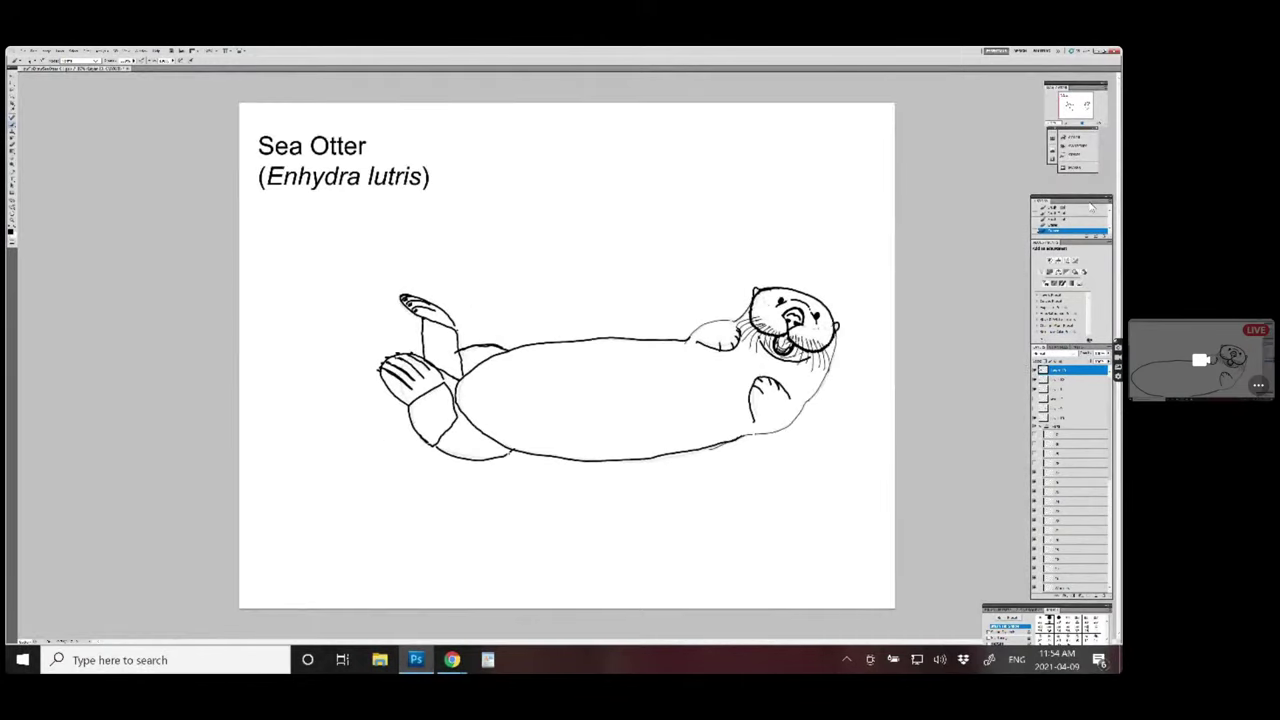
pyautogui.scroll(2, 566, 355)
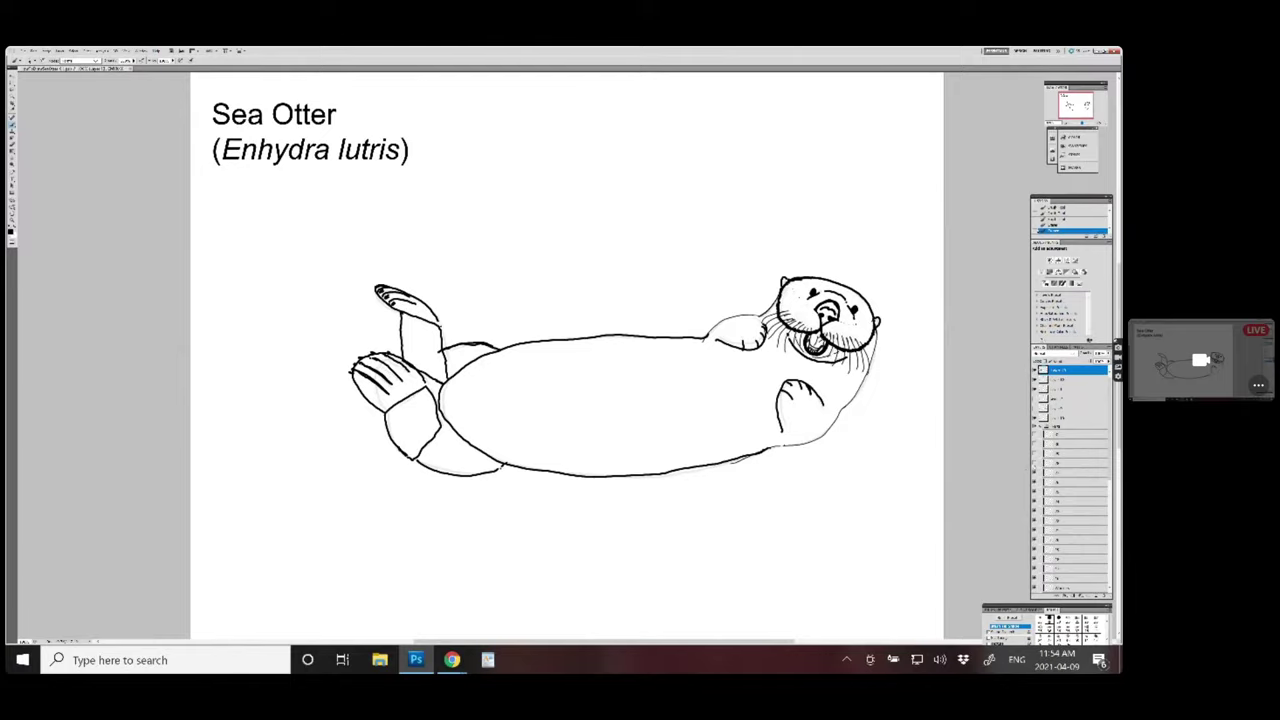
pyautogui.moveTo(265, 288); pyautogui.dragTo(370, 410)
pyautogui.rightClick(349, 372)
pyautogui.press('Escape')
pyautogui.moveTo(330, 371)
pyautogui.mouseDown()
pyautogui.moveTo(283, 343)
pyautogui.moveTo(268, 296)
pyautogui.moveTo(261, 347)
pyautogui.moveTo(282, 380)
pyautogui.moveTo(352, 413)
pyautogui.mouseUp()
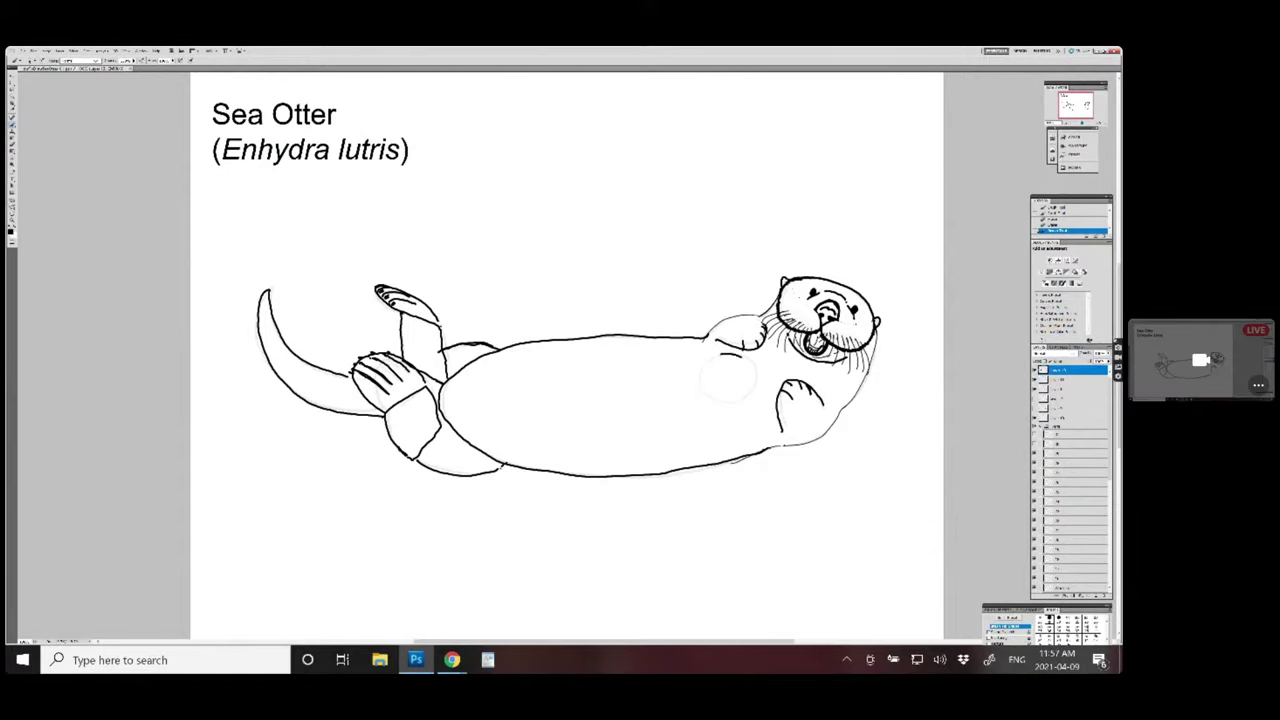
# - Ink a round sea urchin body on the otter's chest beside the front paws, with spines along its upper edge and the side facing the head
pyautogui.moveTo(748, 360)
pyautogui.mouseDown()
pyautogui.moveTo(757, 395)
pyautogui.moveTo(714, 403)
pyautogui.moveTo(707, 363)
pyautogui.mouseUp()
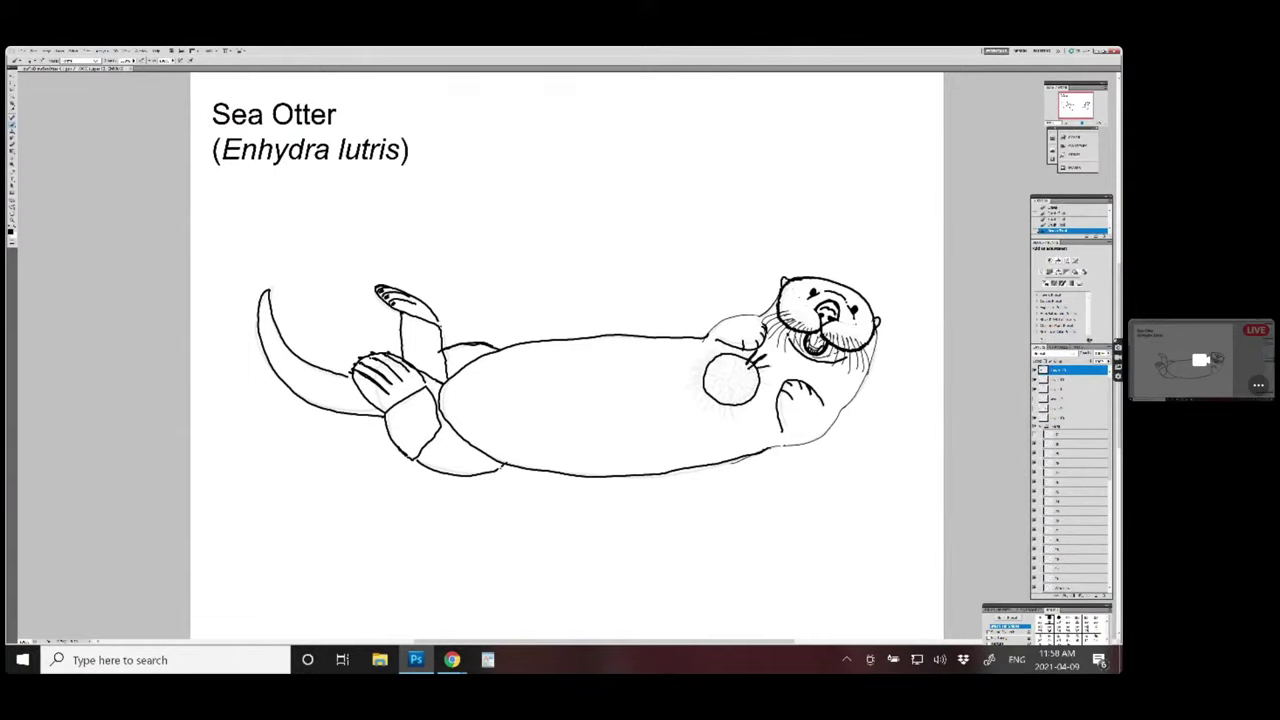
pyautogui.moveTo(760, 385)
pyautogui.mouseDown()
pyautogui.moveTo(776, 390)
pyautogui.moveTo(740, 384)
pyautogui.mouseUp()
pyautogui.moveTo(736, 340)
pyautogui.mouseDown()
pyautogui.moveTo(729, 364)
pyautogui.moveTo(709, 360)
pyautogui.moveTo(740, 404)
pyautogui.moveTo(724, 420)
pyautogui.mouseUp()
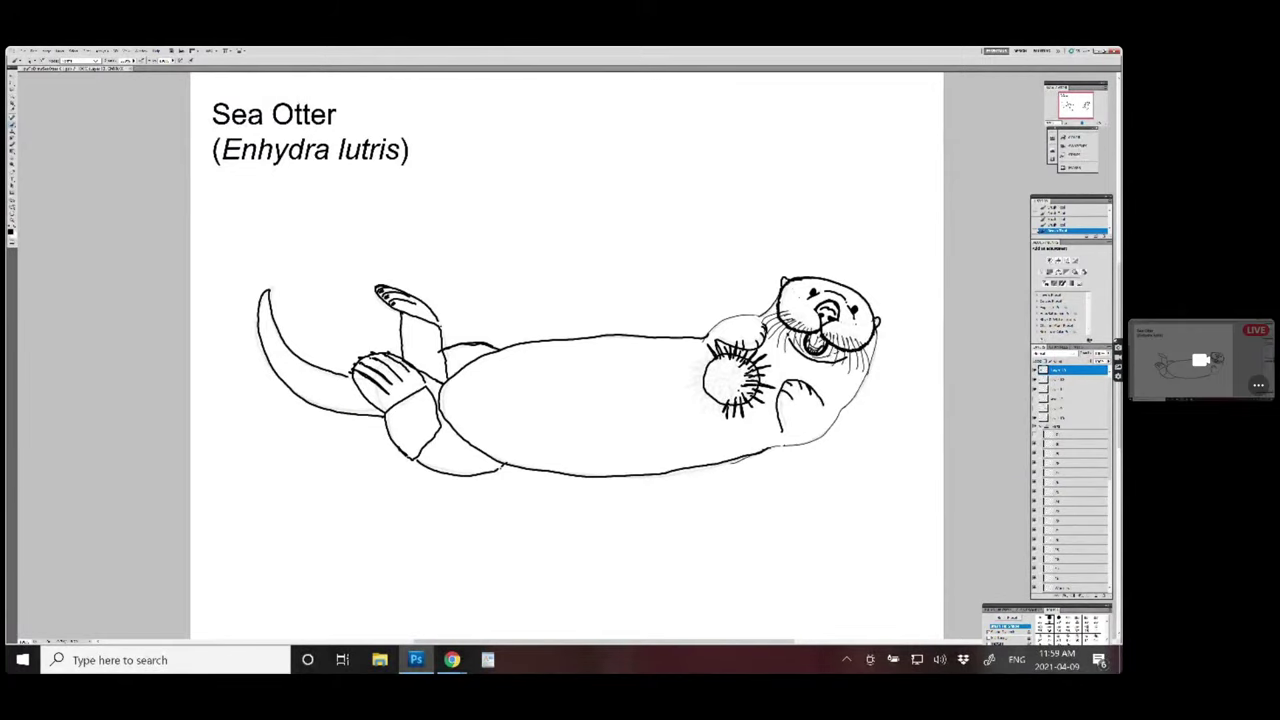
# - Complete the ring of spines around the sea urchin and fill its centre with short radiating spine strokes
pyautogui.moveTo(737, 369)
pyautogui.mouseDown()
pyautogui.moveTo(693, 349)
pyautogui.moveTo(698, 364)
pyautogui.moveTo(682, 368)
pyautogui.mouseUp()
pyautogui.moveTo(708, 380); pyautogui.dragTo(684, 374)
pyautogui.moveTo(740, 377)
pyautogui.mouseDown()
pyautogui.moveTo(747, 369)
pyautogui.moveTo(713, 416)
pyautogui.mouseUp()
pyautogui.moveTo(725, 398); pyautogui.dragTo(715, 418)
pyautogui.moveTo(748, 348); pyautogui.dragTo(740, 364)
pyautogui.moveTo(726, 398)
pyautogui.mouseDown()
pyautogui.moveTo(706, 414)
pyautogui.moveTo(682, 381)
pyautogui.moveTo(698, 410)
pyautogui.moveTo(690, 378)
pyautogui.moveTo(718, 346)
pyautogui.moveTo(706, 356)
pyautogui.mouseUp()
pyautogui.moveTo(742, 374)
pyautogui.mouseDown()
pyautogui.moveTo(756, 362)
pyautogui.moveTo(708, 414)
pyautogui.moveTo(714, 400)
pyautogui.mouseUp()
pyautogui.moveTo(718, 384)
pyautogui.mouseDown()
pyautogui.moveTo(708, 389)
pyautogui.moveTo(694, 358)
pyautogui.mouseUp()
pyautogui.moveTo(718, 396); pyautogui.dragTo(704, 410)
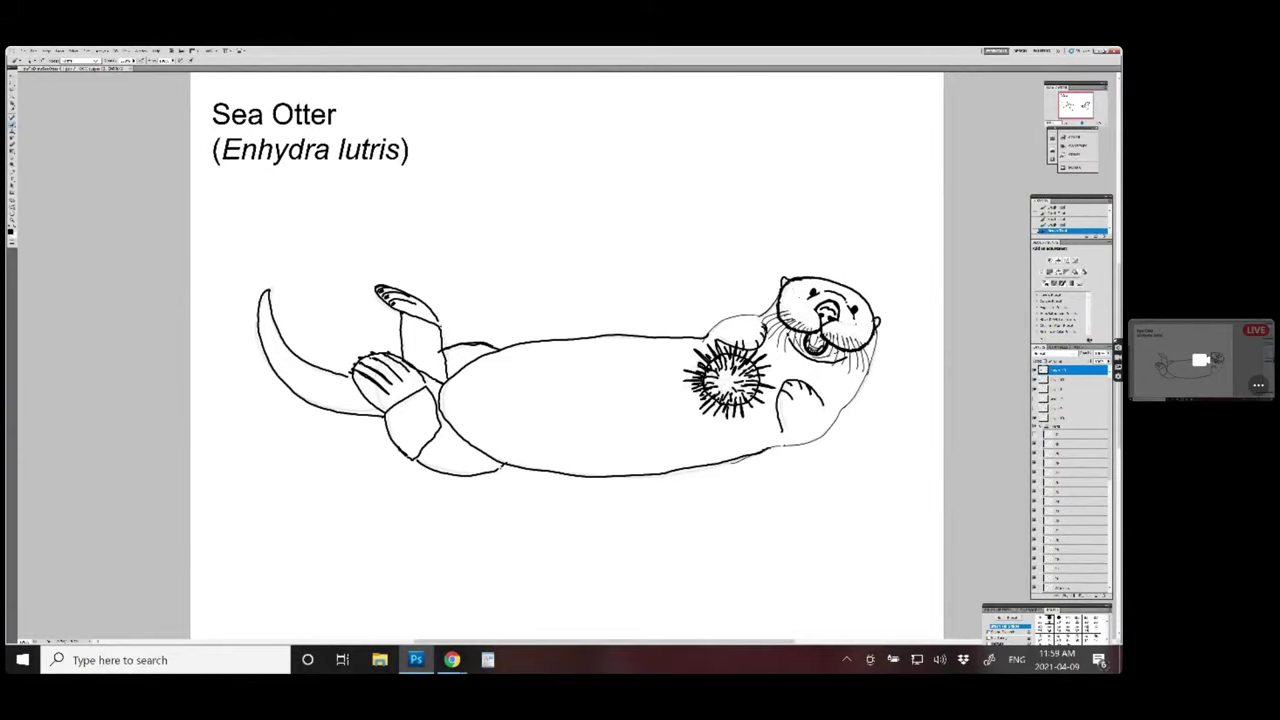
pyautogui.moveTo(728, 368)
pyautogui.mouseDown()
pyautogui.moveTo(724, 395)
pyautogui.moveTo(717, 381)
pyautogui.mouseUp()
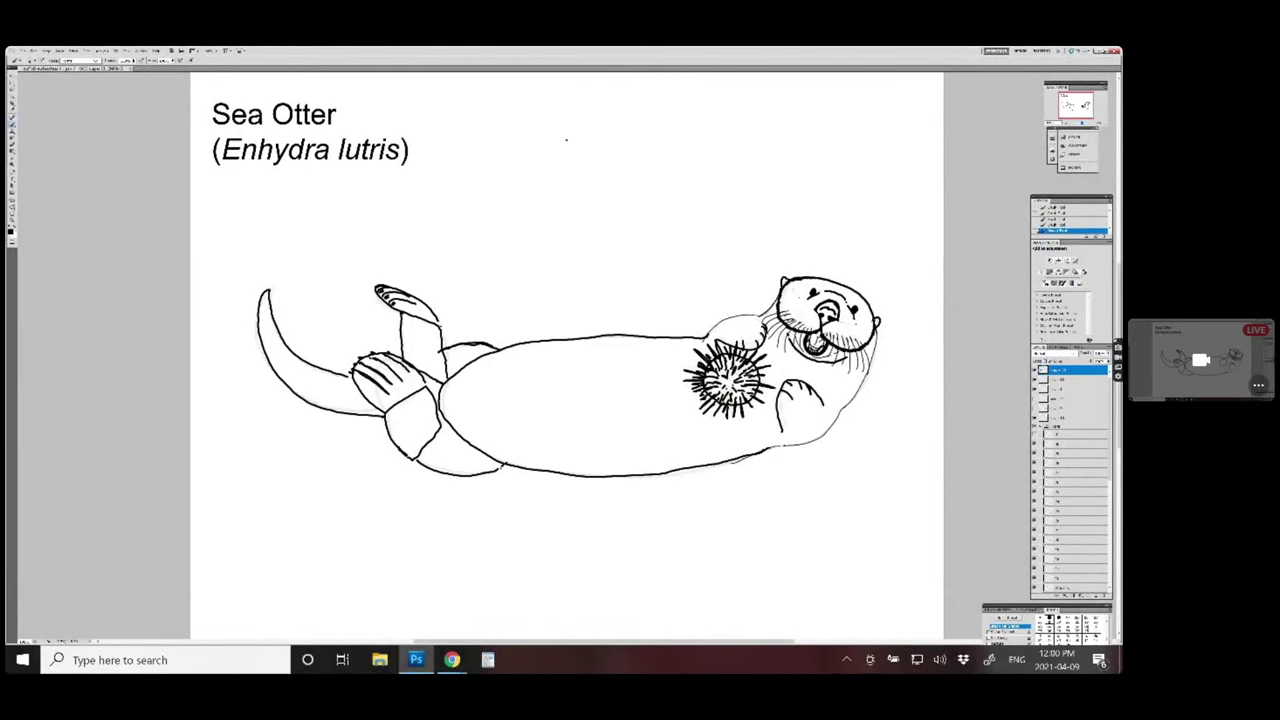
# - Ink a round kelp float above the otter with a long, thin double-line stalk arching over toward the head
pyautogui.moveTo(556, 145)
pyautogui.mouseDown()
pyautogui.moveTo(527, 138)
pyautogui.moveTo(515, 164)
pyautogui.moveTo(550, 167)
pyautogui.moveTo(557, 146)
pyautogui.mouseUp()
pyautogui.moveTo(577, 146)
pyautogui.mouseDown()
pyautogui.moveTo(698, 134)
pyautogui.moveTo(799, 154)
pyautogui.moveTo(847, 179)
pyautogui.moveTo(905, 258)
pyautogui.moveTo(884, 215)
pyautogui.moveTo(775, 141)
pyautogui.moveTo(652, 136)
pyautogui.moveTo(560, 152)
pyautogui.mouseUp()
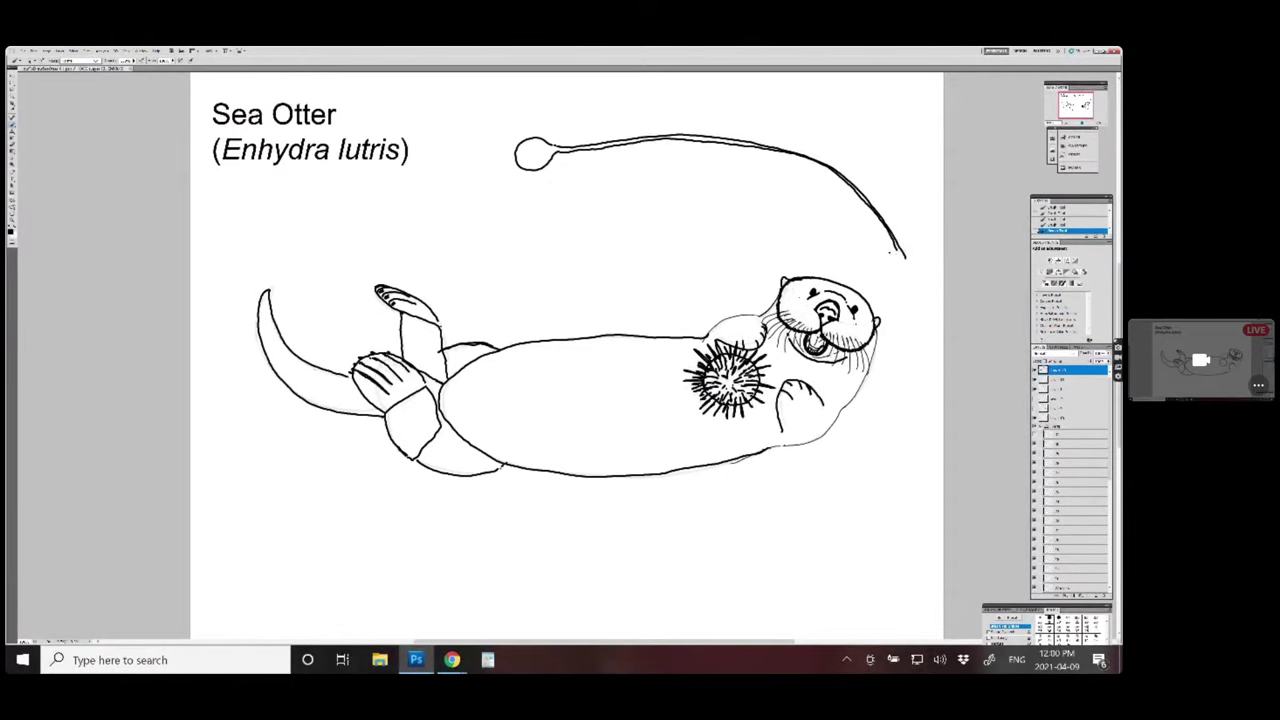
pyautogui.moveTo(894, 242); pyautogui.dragTo(906, 264)
# - Extend the kelp stalk's tip slightly and draw arrows pointing at the stalk's bend and the round float
pyautogui.moveTo(903, 116); pyautogui.dragTo(874, 150)
pyautogui.moveTo(876, 128)
pyautogui.mouseDown()
pyautogui.moveTo(874, 150)
pyautogui.moveTo(898, 149)
pyautogui.mouseUp()
pyautogui.moveTo(906, 262); pyautogui.dragTo(911, 290)
pyautogui.moveTo(520, 89); pyautogui.dragTo(525, 115)
pyautogui.moveTo(517, 100); pyautogui.dragTo(525, 116)
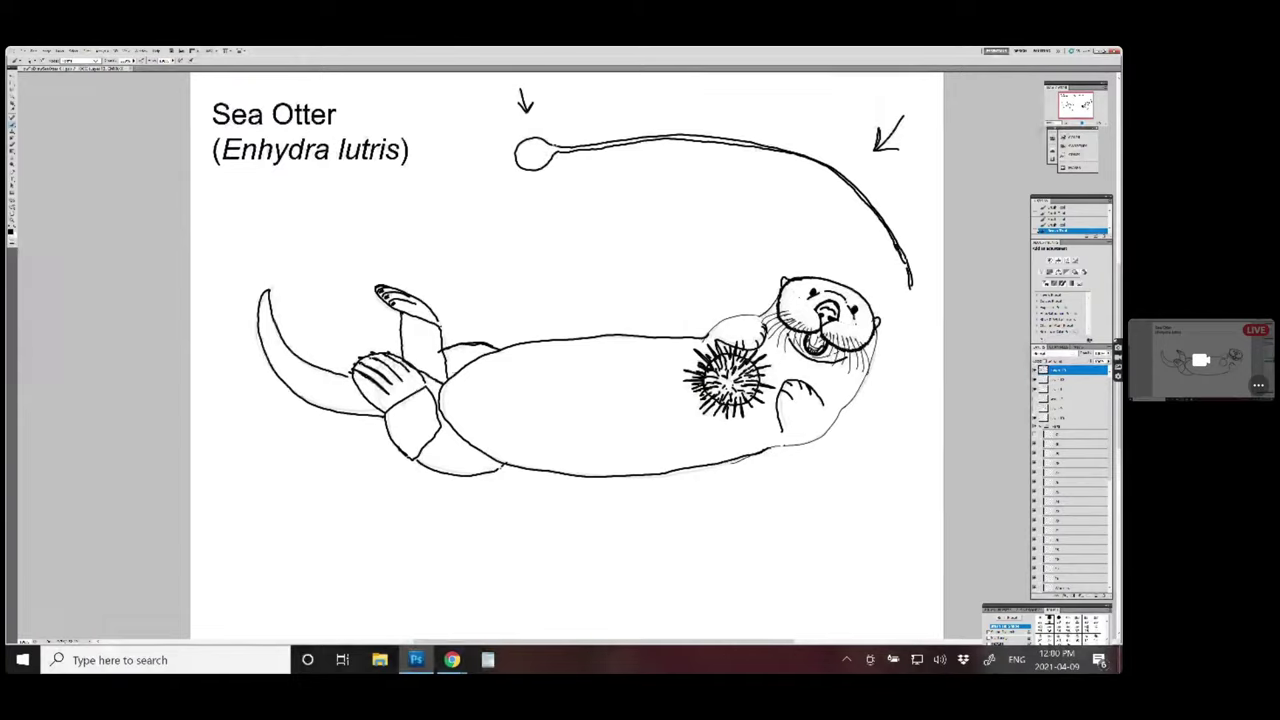
# - Ink four long, pointed kelp blades fanning out from the float toward and across the title text
pyautogui.rightClick(556, 146)
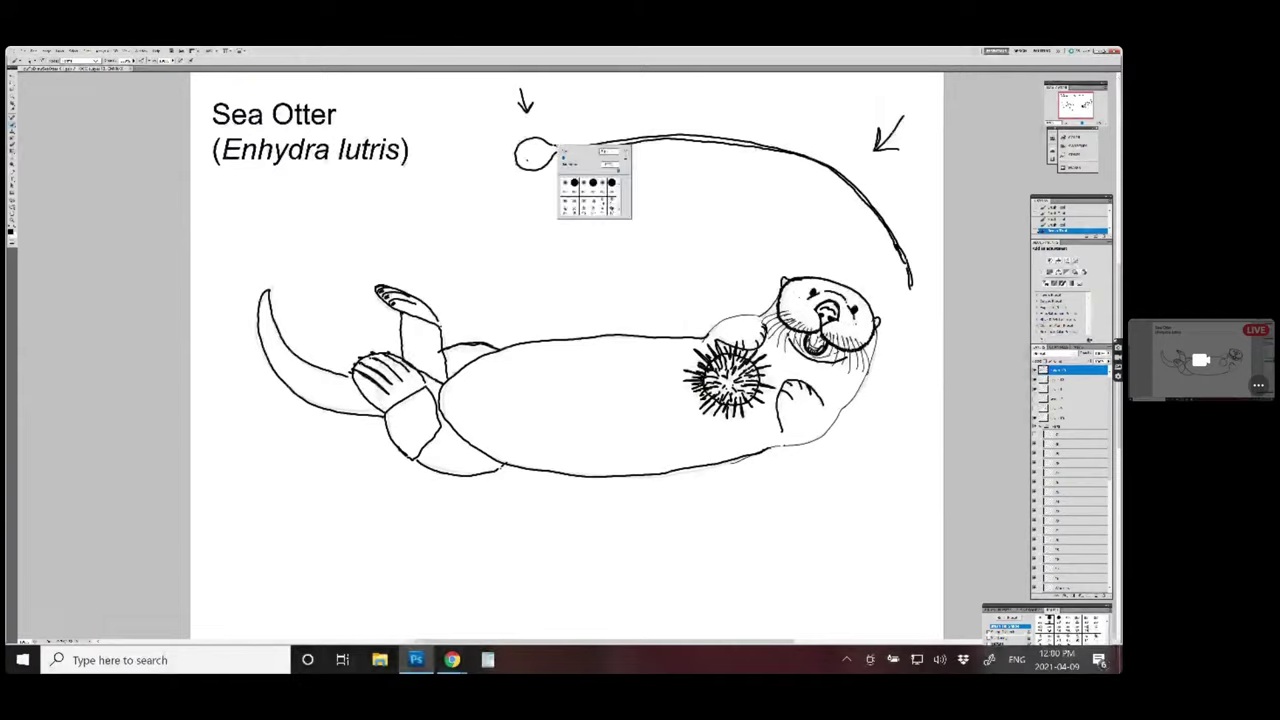
pyautogui.rightClick(510, 162)
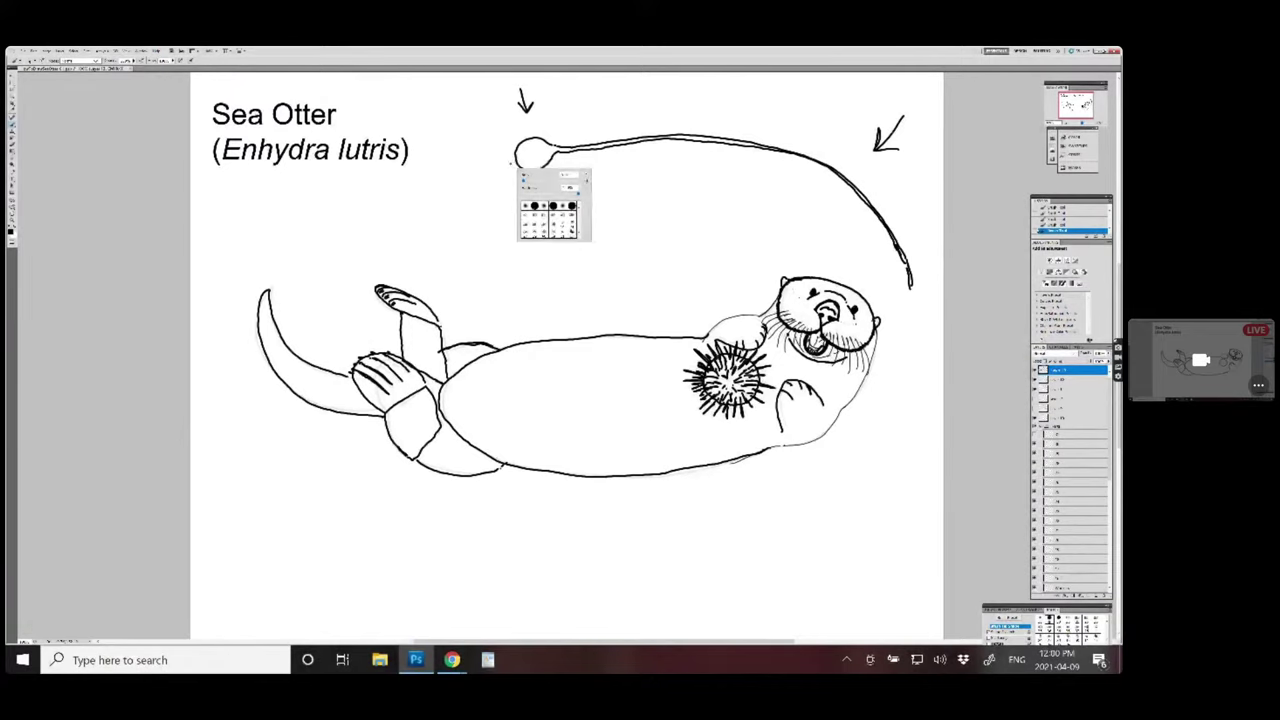
pyautogui.press('Escape')
pyautogui.moveTo(507, 167)
pyautogui.mouseDown()
pyautogui.moveTo(425, 218)
pyautogui.moveTo(338, 236)
pyautogui.moveTo(270, 228)
pyautogui.moveTo(478, 183)
pyautogui.moveTo(506, 153)
pyautogui.moveTo(418, 176)
pyautogui.moveTo(248, 185)
pyautogui.moveTo(368, 194)
pyautogui.moveTo(510, 158)
pyautogui.mouseUp()
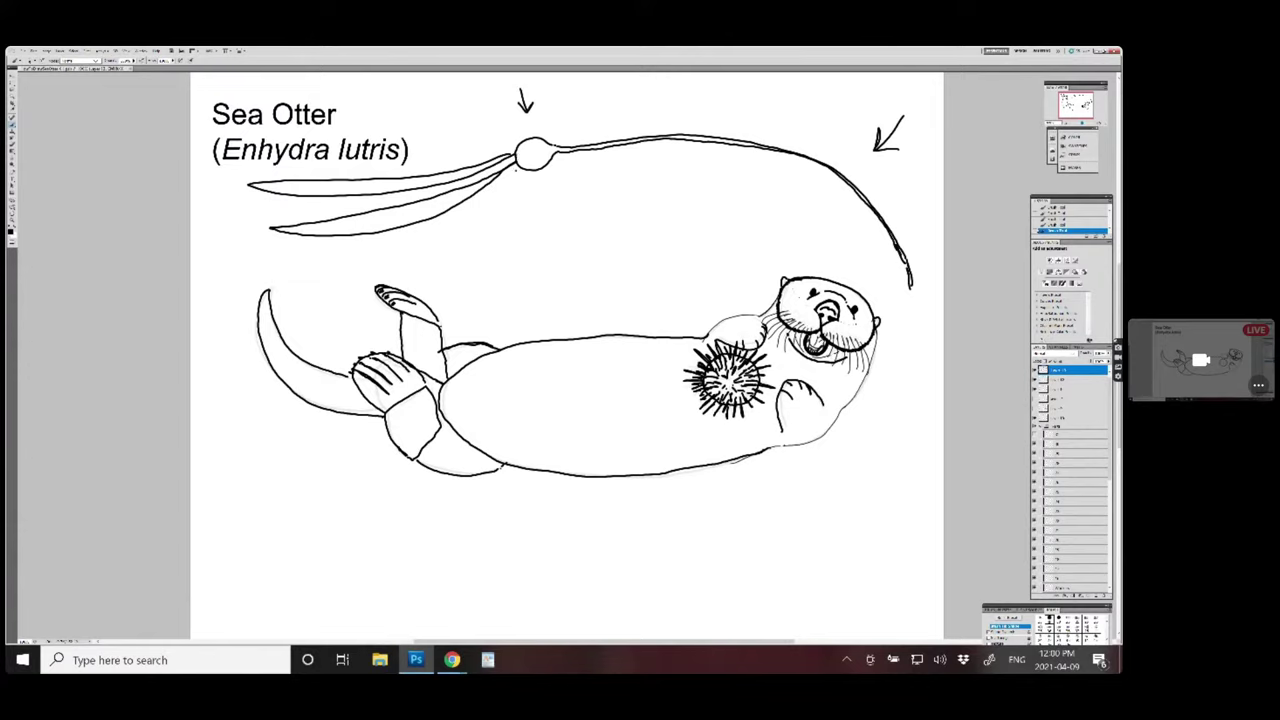
pyautogui.moveTo(514, 154)
pyautogui.mouseDown()
pyautogui.moveTo(388, 87)
pyautogui.moveTo(305, 77)
pyautogui.moveTo(510, 156)
pyautogui.mouseUp()
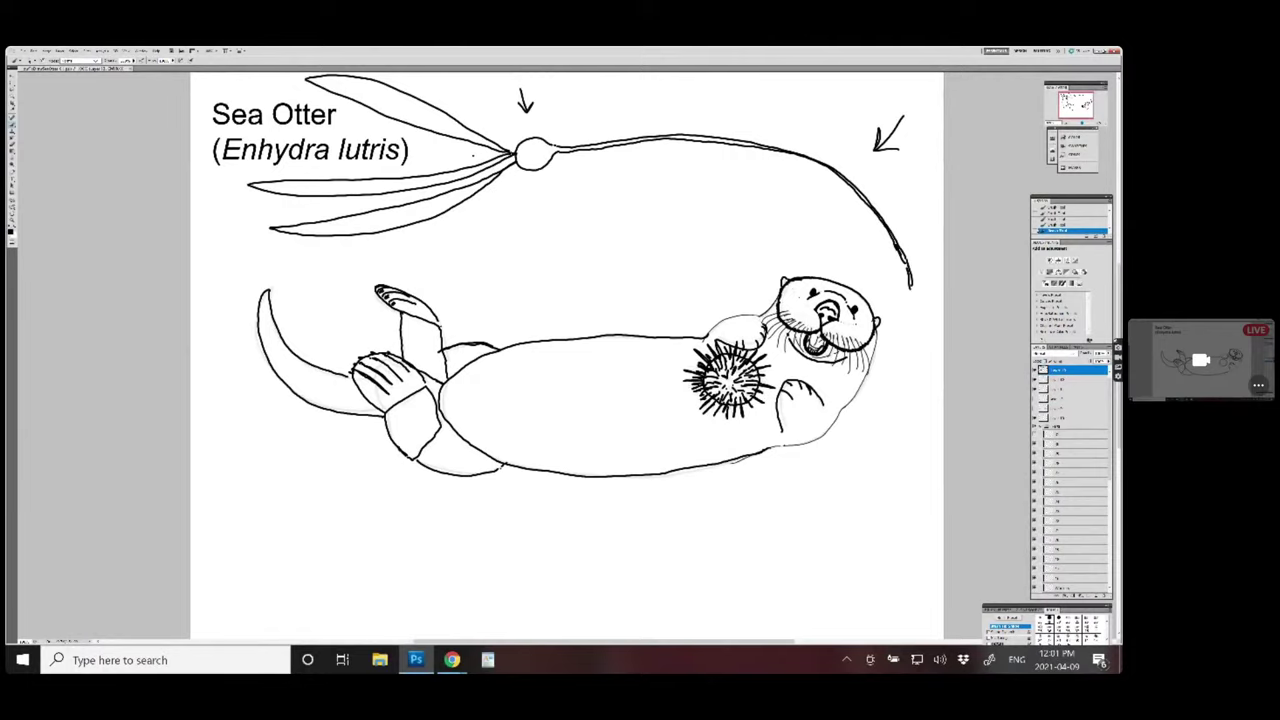
pyautogui.moveTo(508, 154)
pyautogui.mouseDown()
pyautogui.moveTo(327, 121)
pyautogui.moveTo(234, 134)
pyautogui.moveTo(344, 130)
pyautogui.moveTo(504, 156)
pyautogui.mouseUp()
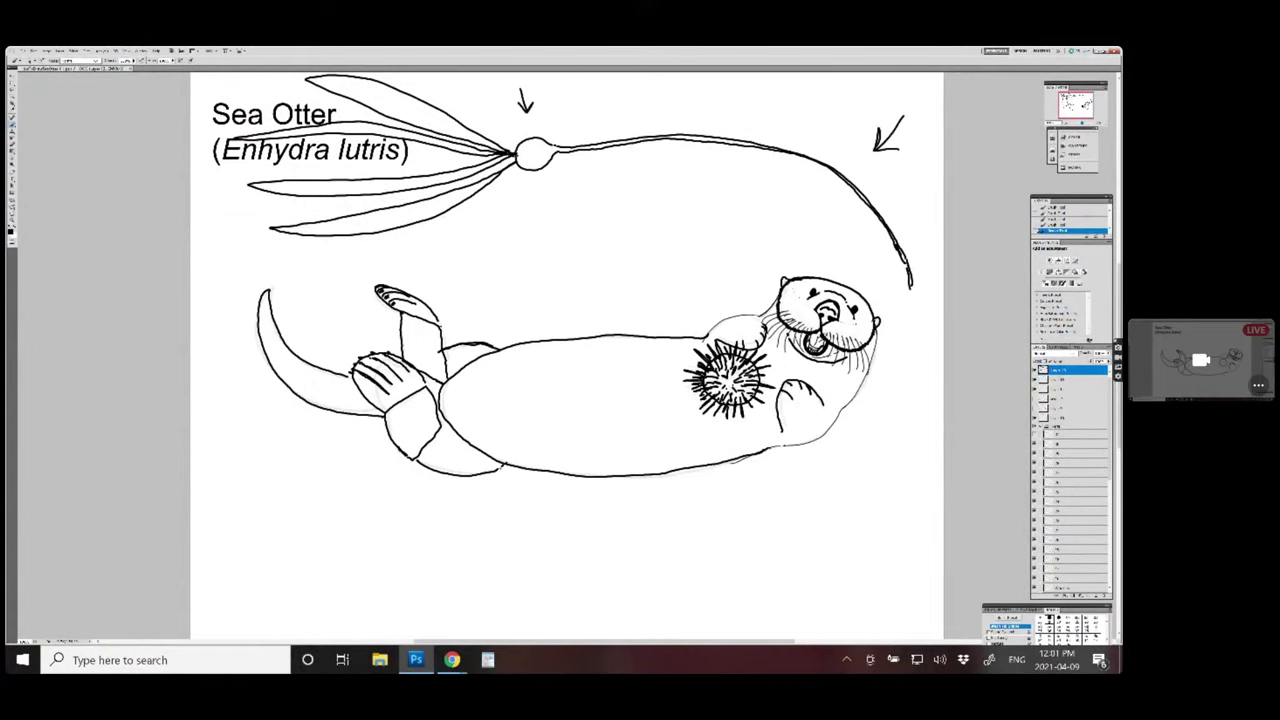
# - Draw another arrow pointing at the kelp stalk and a pair of short curved parallel lines beneath it
pyautogui.moveTo(789, 98); pyautogui.dragTo(789, 121)
pyautogui.moveTo(780, 108); pyautogui.dragTo(798, 112)
pyautogui.moveTo(592, 232)
pyautogui.mouseDown()
pyautogui.moveTo(618, 306)
pyautogui.moveTo(588, 263)
pyautogui.moveTo(582, 194)
pyautogui.moveTo(593, 208)
pyautogui.moveTo(593, 192)
pyautogui.mouseUp()
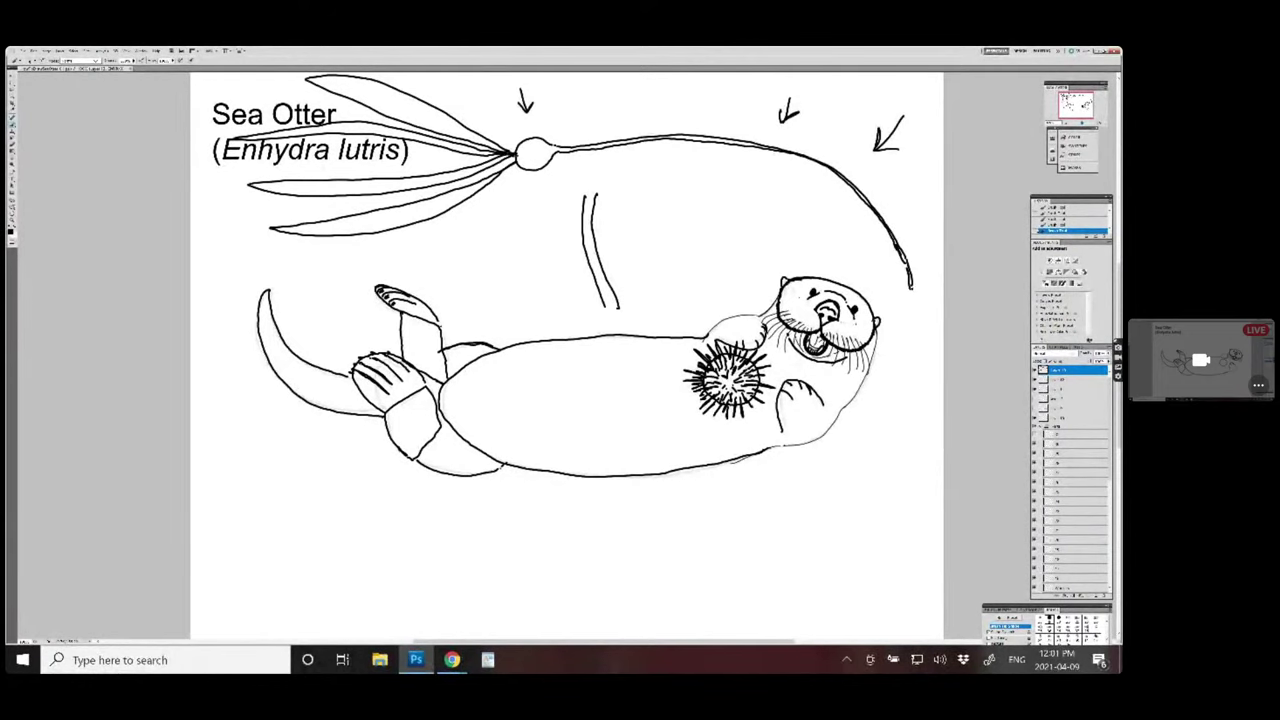
# - Extend the kelp stalk down past the otter's head and ink a branching, root-like holdfast at its end
pyautogui.moveTo(911, 288); pyautogui.dragTo(888, 502)
pyautogui.moveTo(909, 287)
pyautogui.mouseDown()
pyautogui.moveTo(888, 503)
pyautogui.moveTo(918, 560)
pyautogui.moveTo(911, 532)
pyautogui.moveTo(884, 564)
pyautogui.moveTo(896, 510)
pyautogui.moveTo(868, 550)
pyautogui.moveTo(876, 522)
pyautogui.moveTo(842, 544)
pyautogui.moveTo(840, 512)
pyautogui.moveTo(884, 504)
pyautogui.mouseUp()
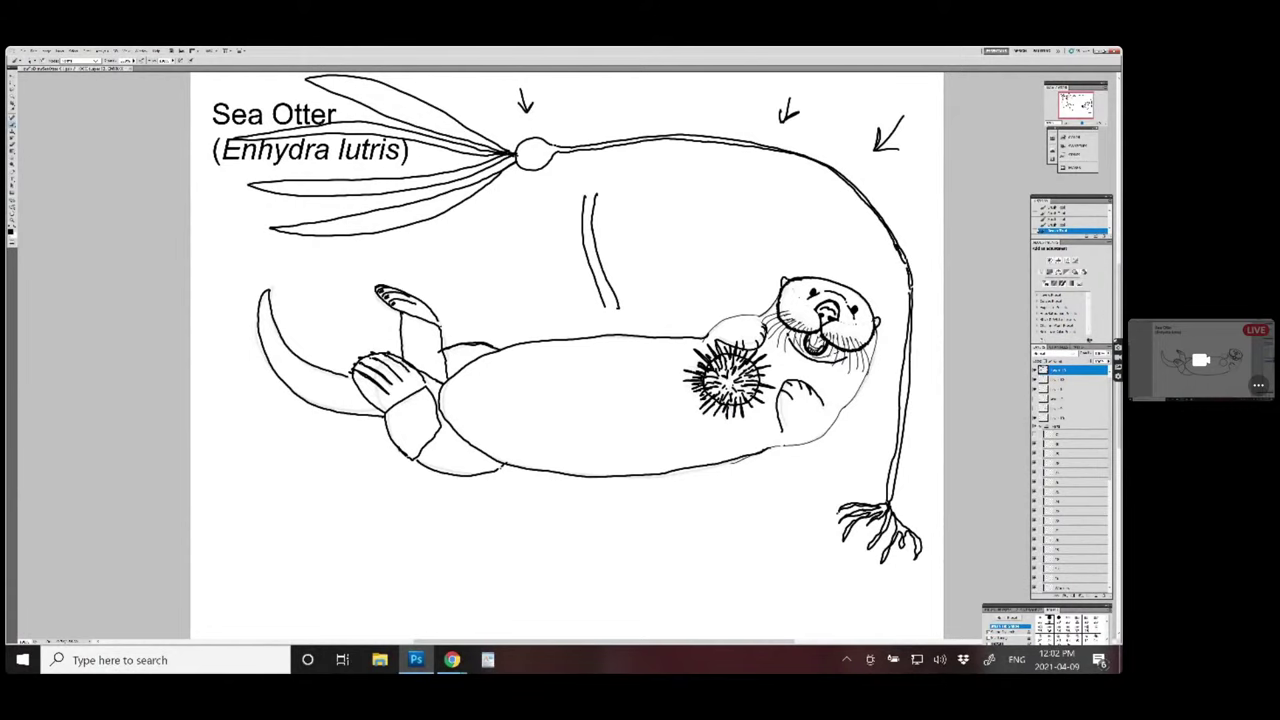
# - Ink a sloping rock outline on both sides of the kelp holdfast and a small spiky sea urchin on its slope
pyautogui.moveTo(840, 512); pyautogui.dragTo(746, 586)
pyautogui.moveTo(928, 550); pyautogui.dragTo(940, 590)
pyautogui.moveTo(755, 536)
pyautogui.mouseDown()
pyautogui.moveTo(785, 528)
pyautogui.moveTo(750, 535)
pyautogui.moveTo(769, 549)
pyautogui.moveTo(774, 509)
pyautogui.moveTo(789, 522)
pyautogui.moveTo(784, 550)
pyautogui.moveTo(738, 534)
pyautogui.moveTo(765, 508)
pyautogui.mouseUp()
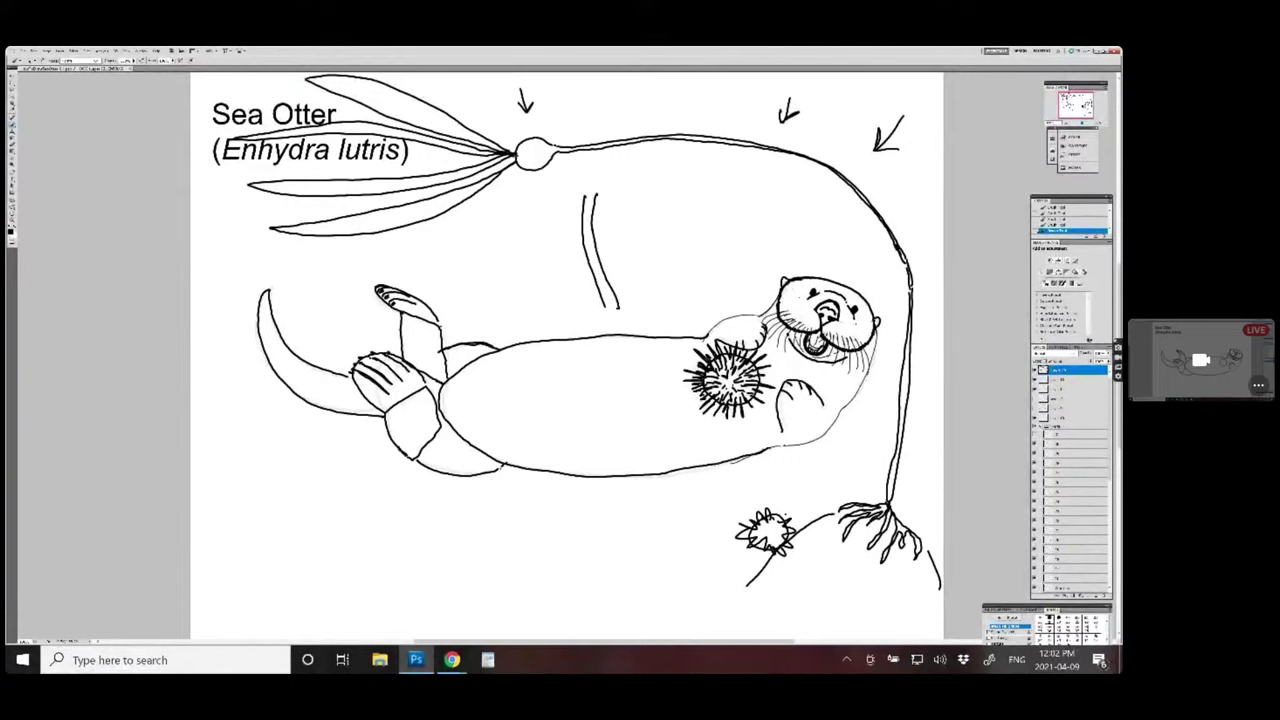
pyautogui.moveTo(742, 540); pyautogui.dragTo(766, 558)
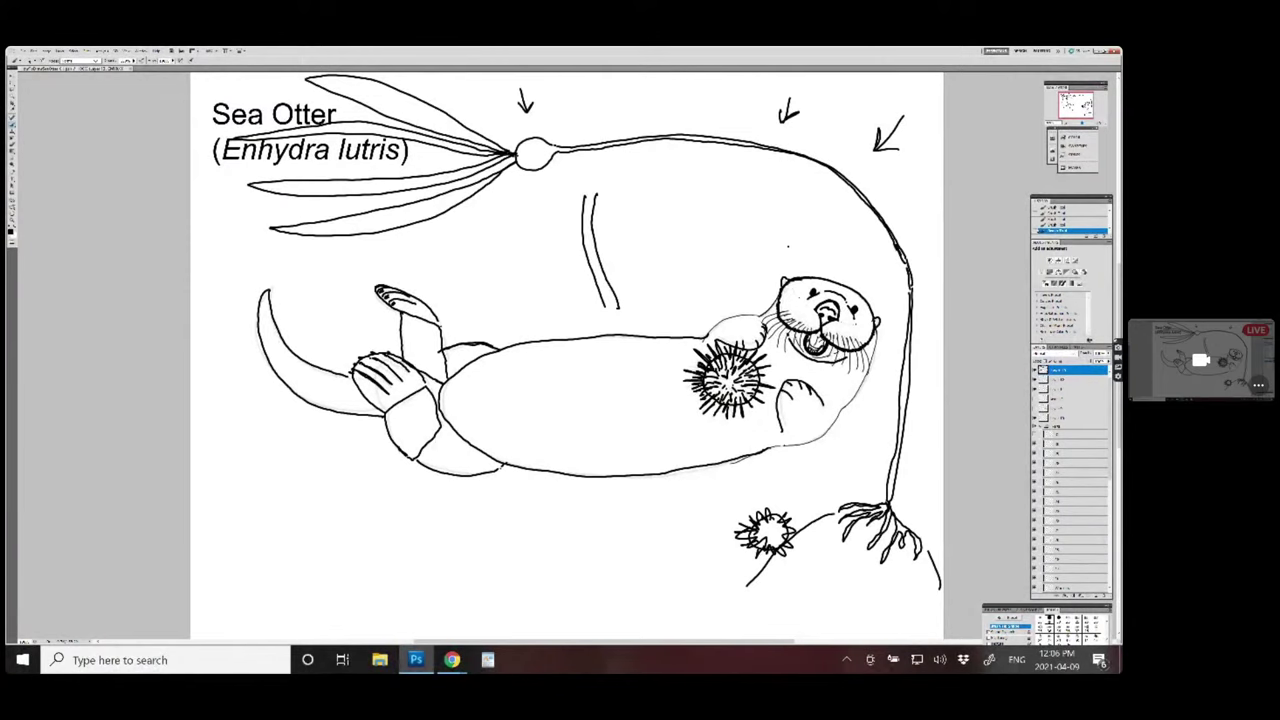
pyautogui.press('l')
pyautogui.press('e')
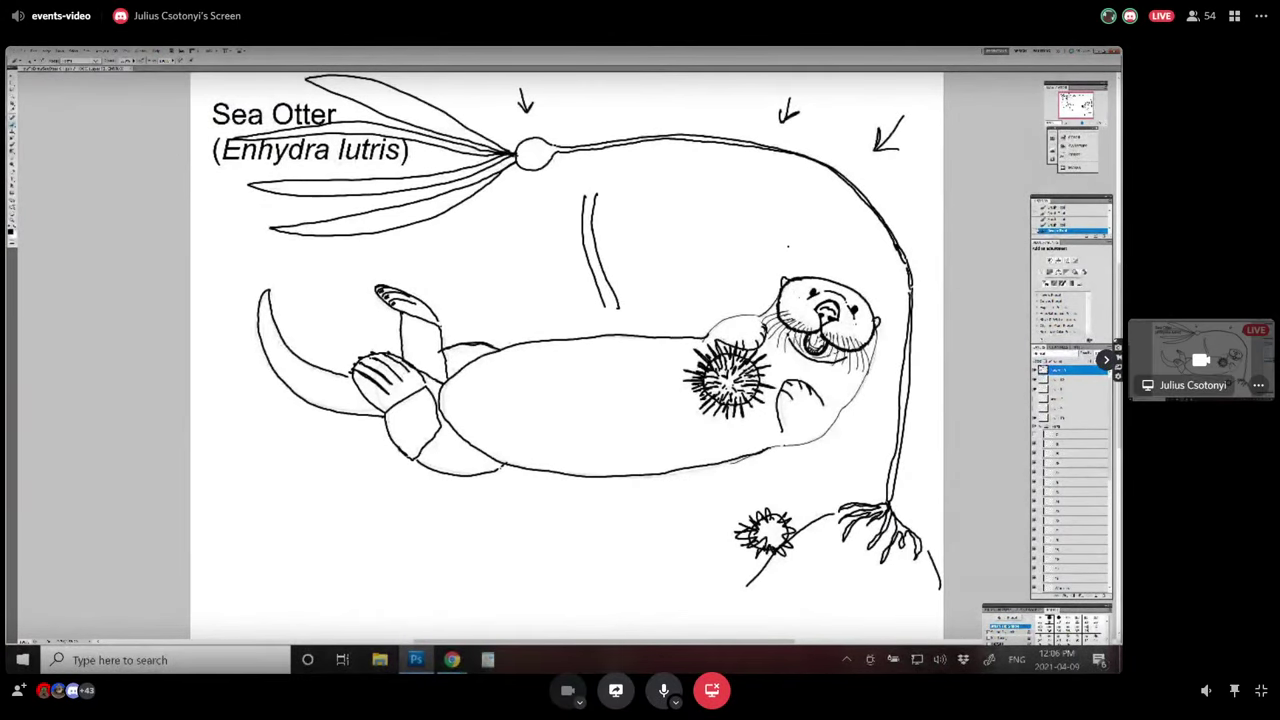
pyautogui.press('Escape')
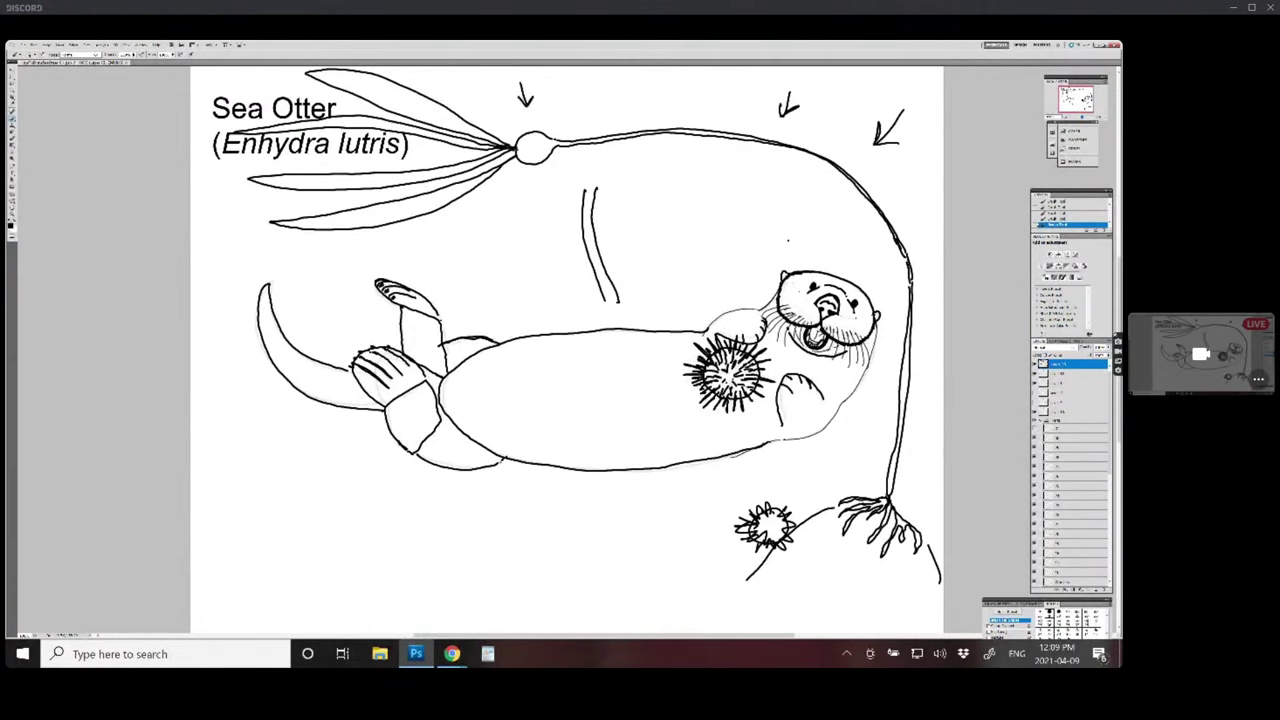
pyautogui.moveTo(726, 352); pyautogui.dragTo(748, 366)
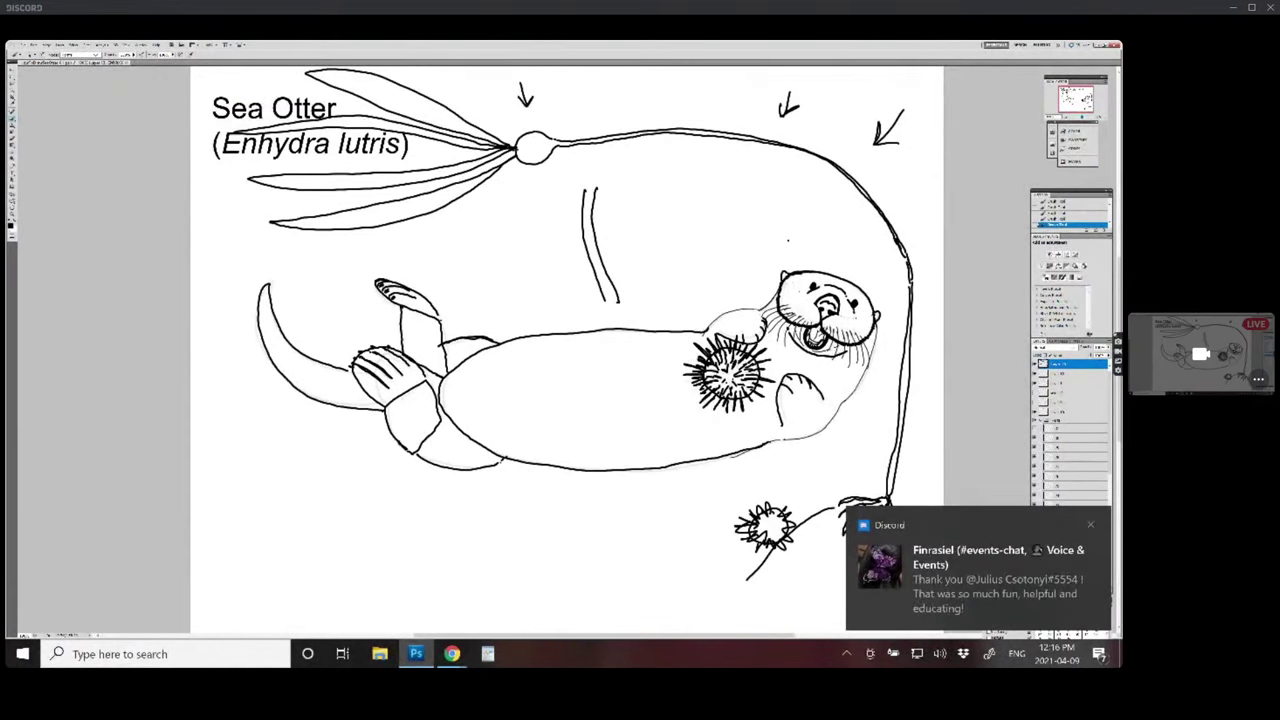
# - Dismiss the Discord chat notifications covering part of the drawing
pyautogui.click(1094, 523)
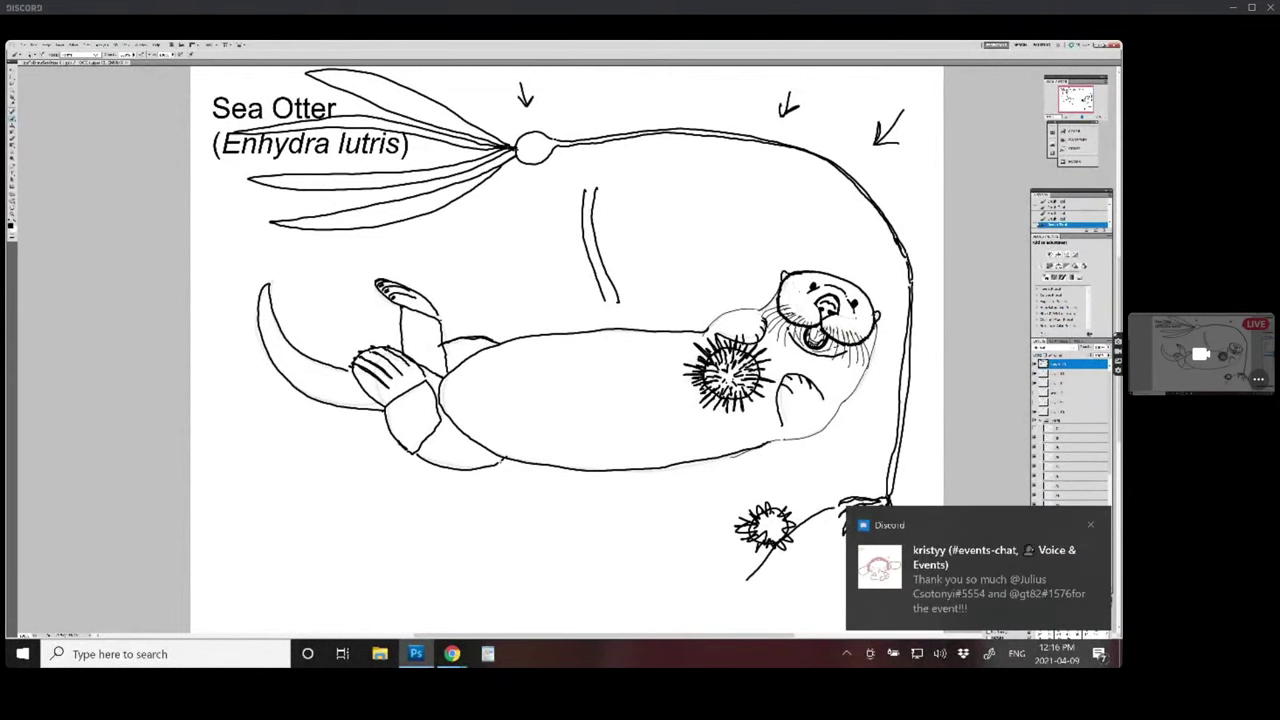
pyautogui.click(1090, 524)
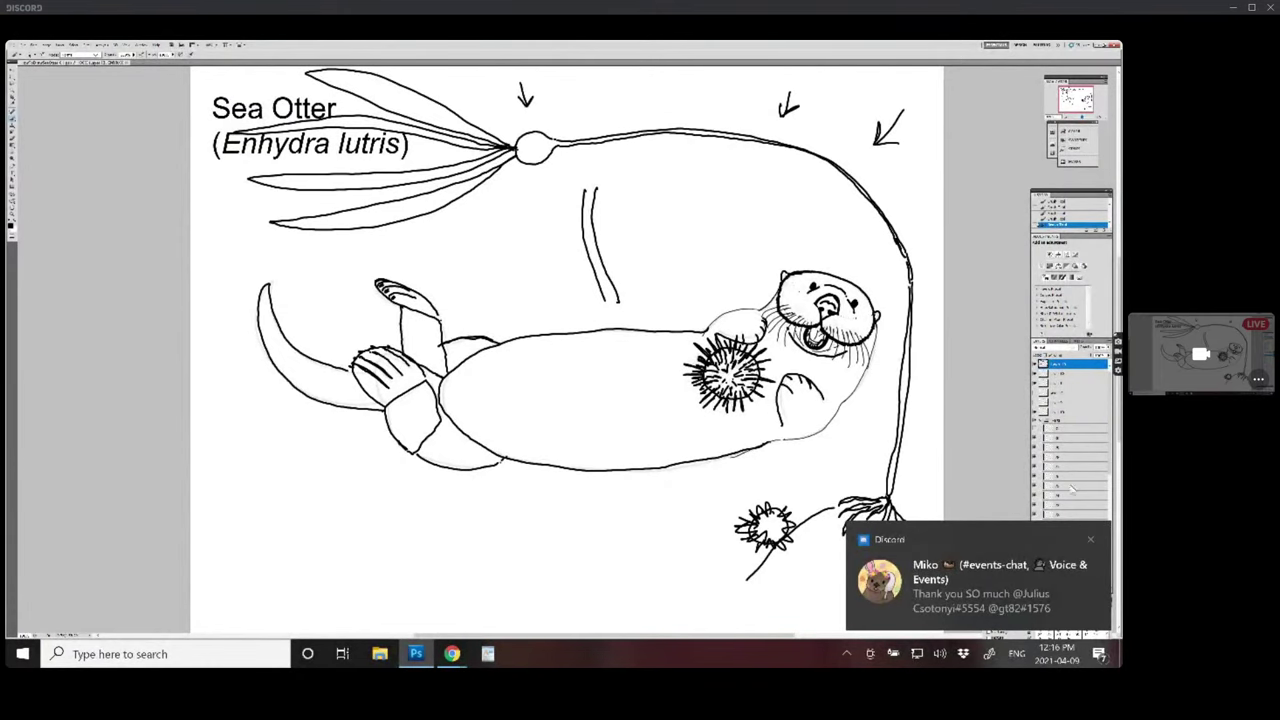
pyautogui.click(1093, 540)
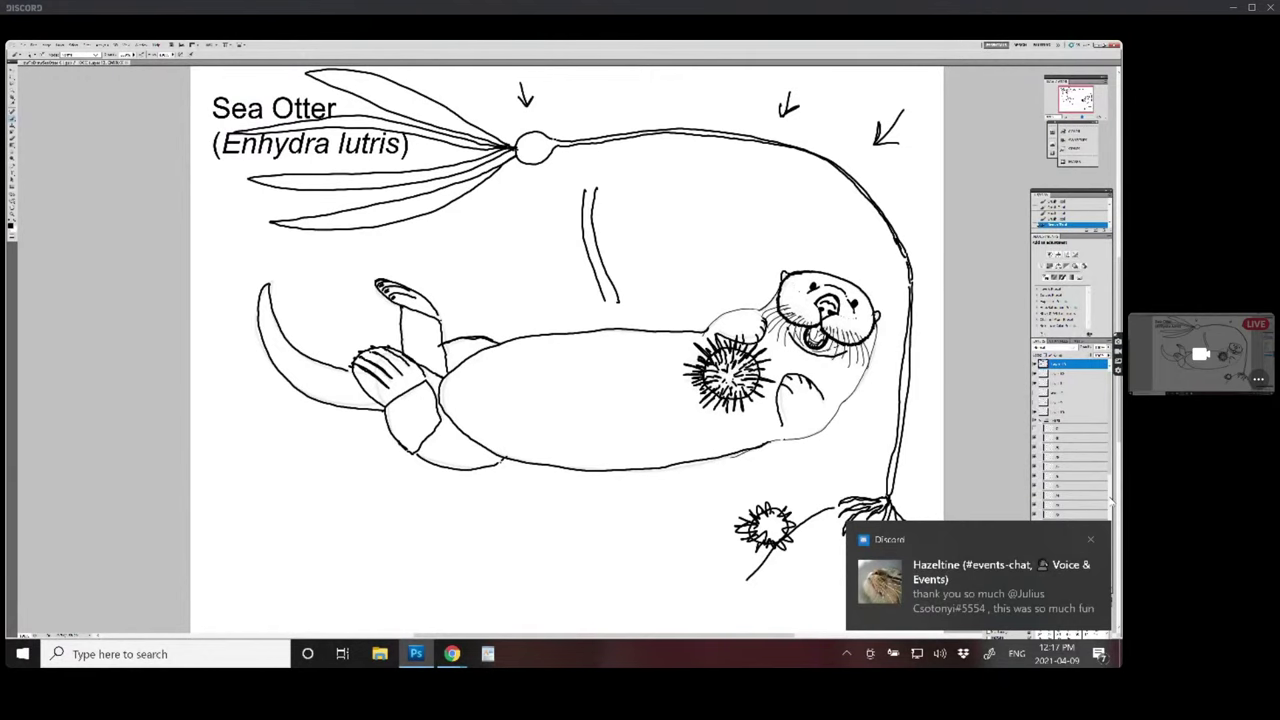
pyautogui.click(1089, 538)
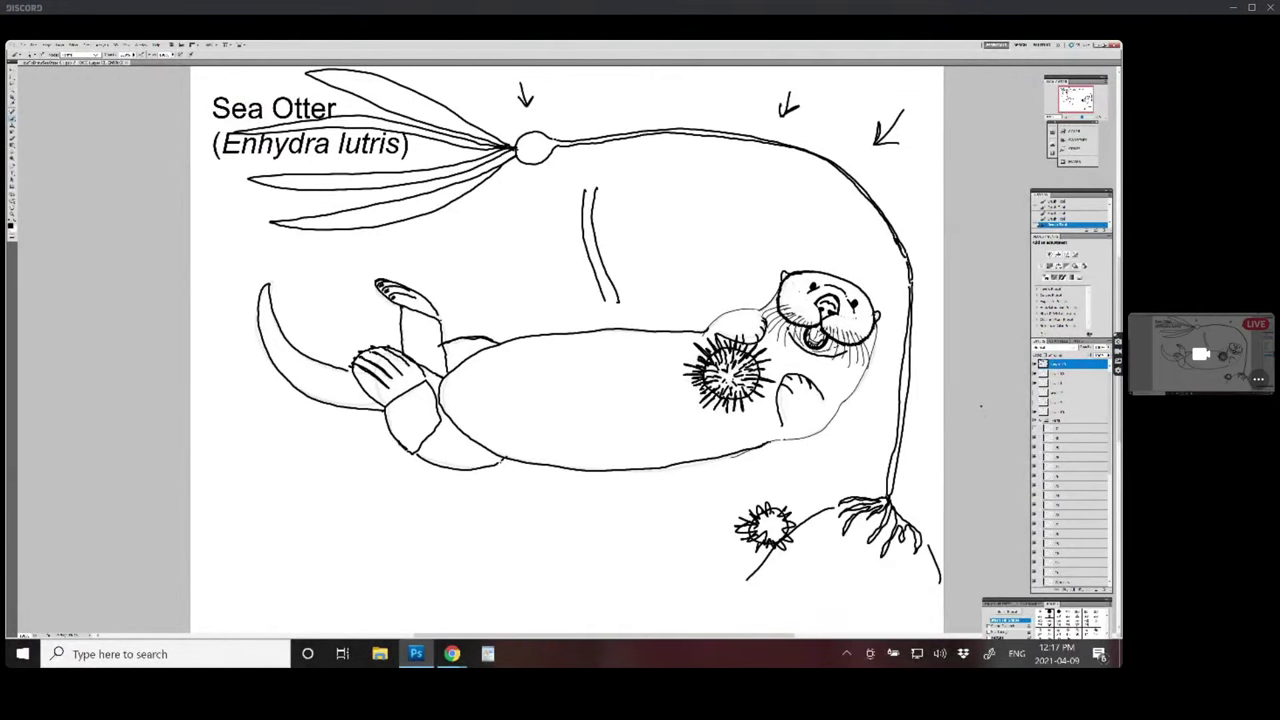